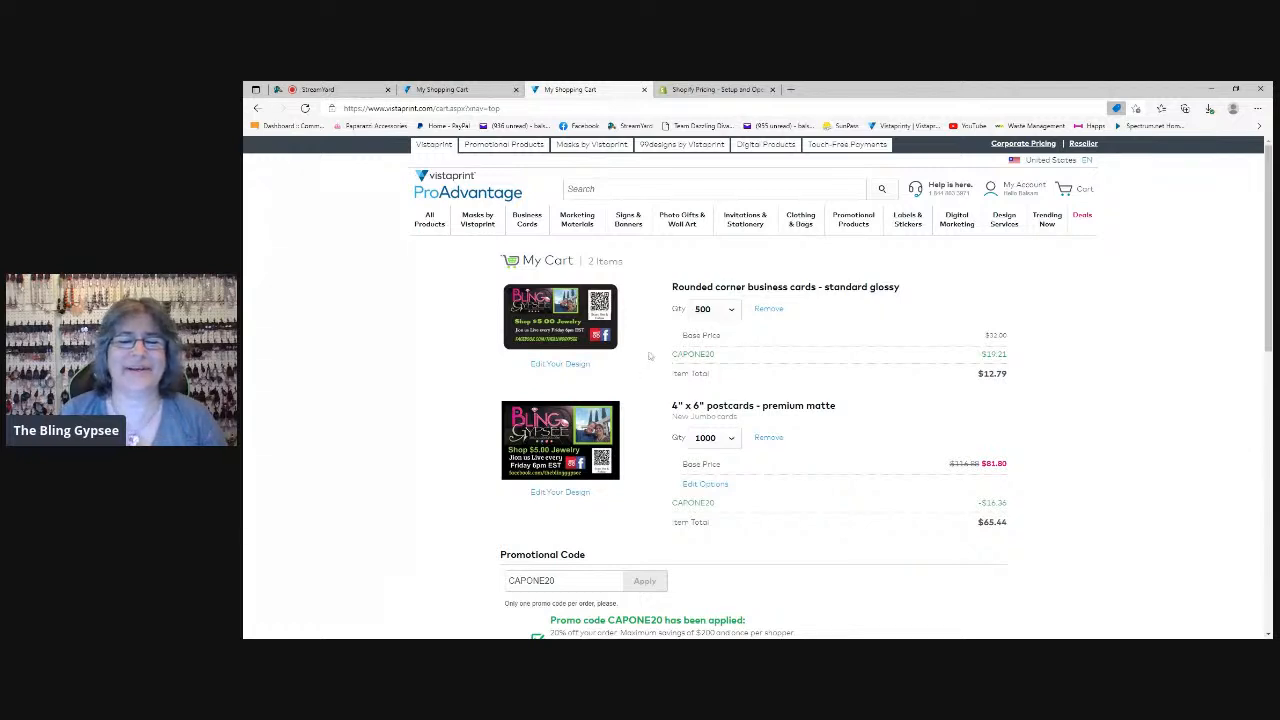
Leave the duplicate shopping cart page for the ProAdvantage home page
click(462, 90)
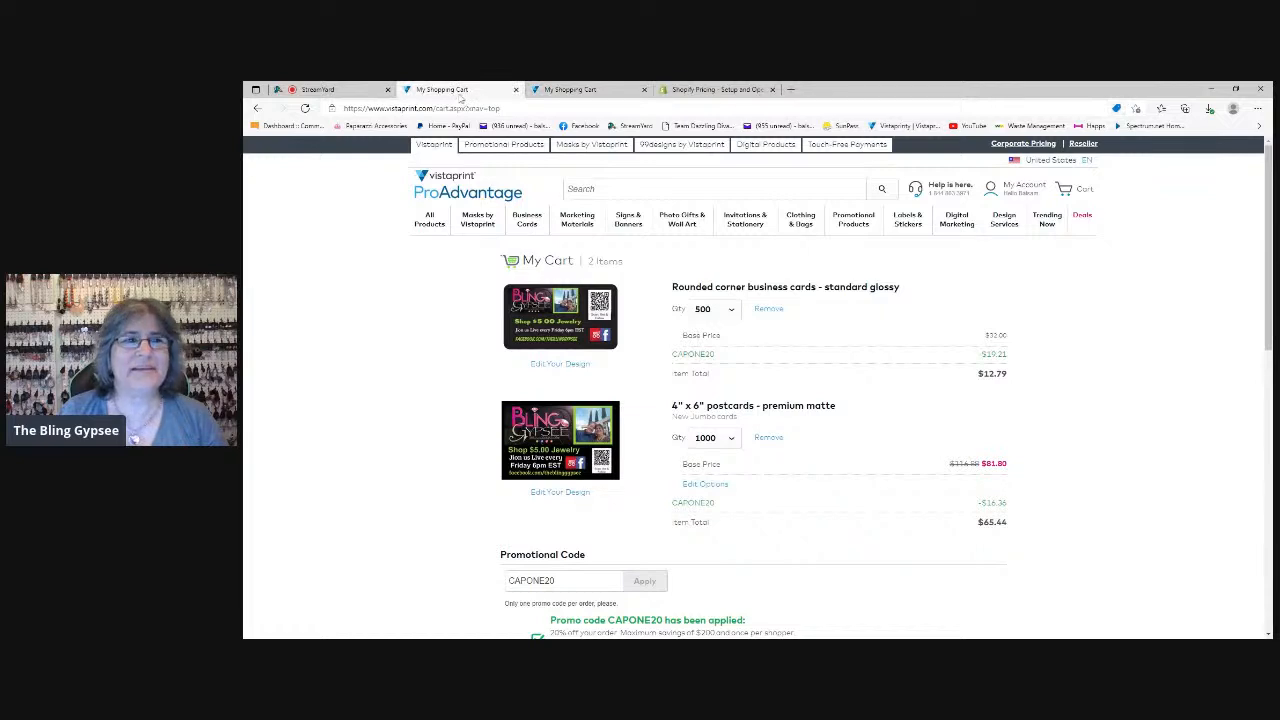
click(455, 195)
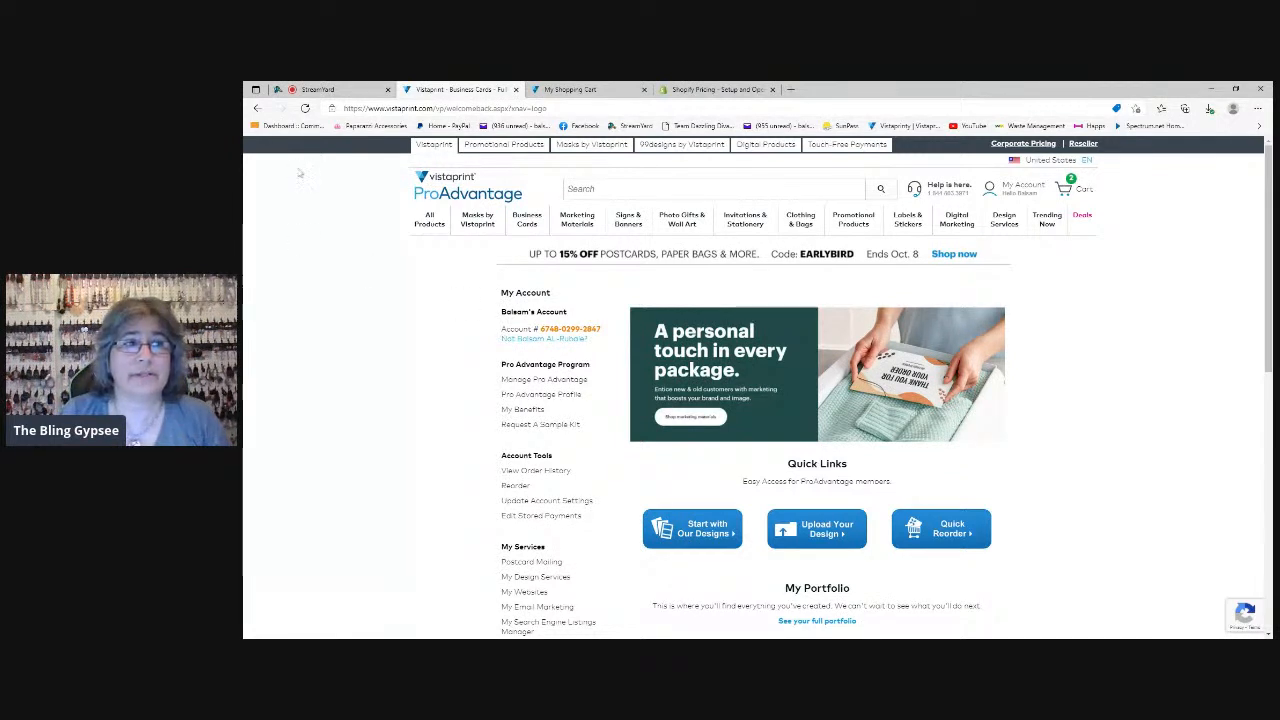
Check the live broadcast and viewer comments in StreamYard, returning to the Vistaprint account page
click(314, 90)
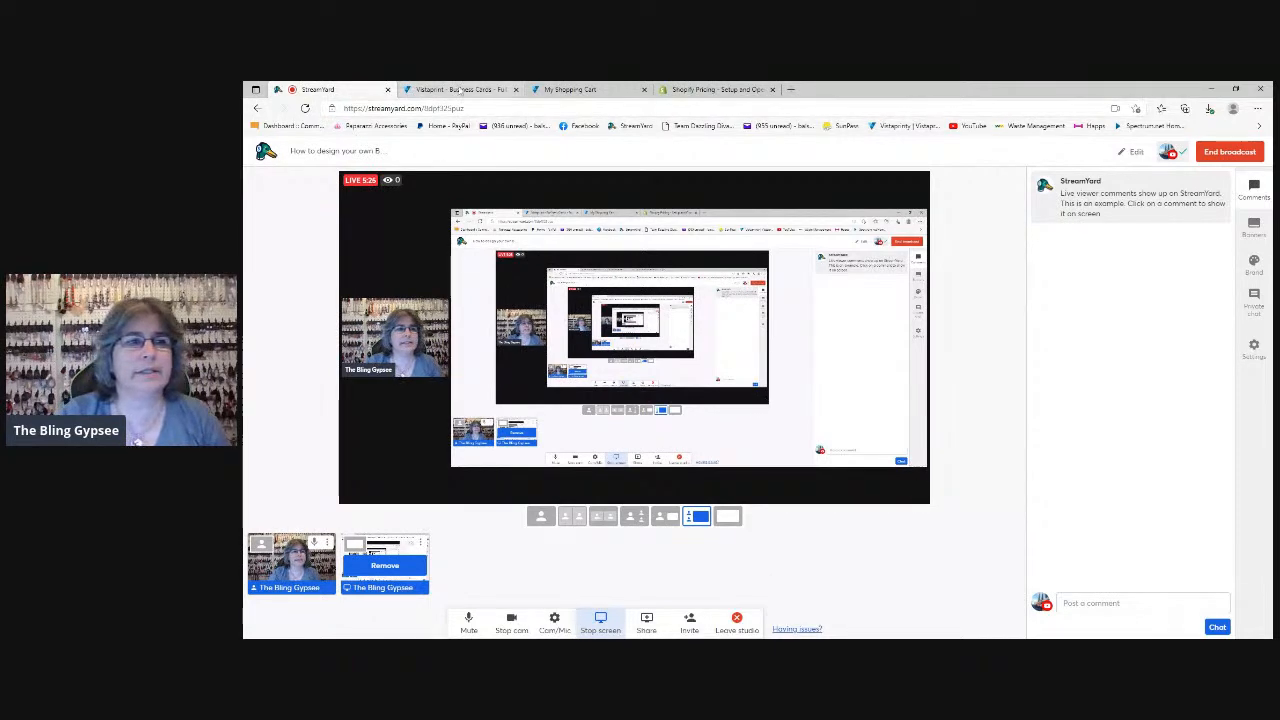
click(461, 90)
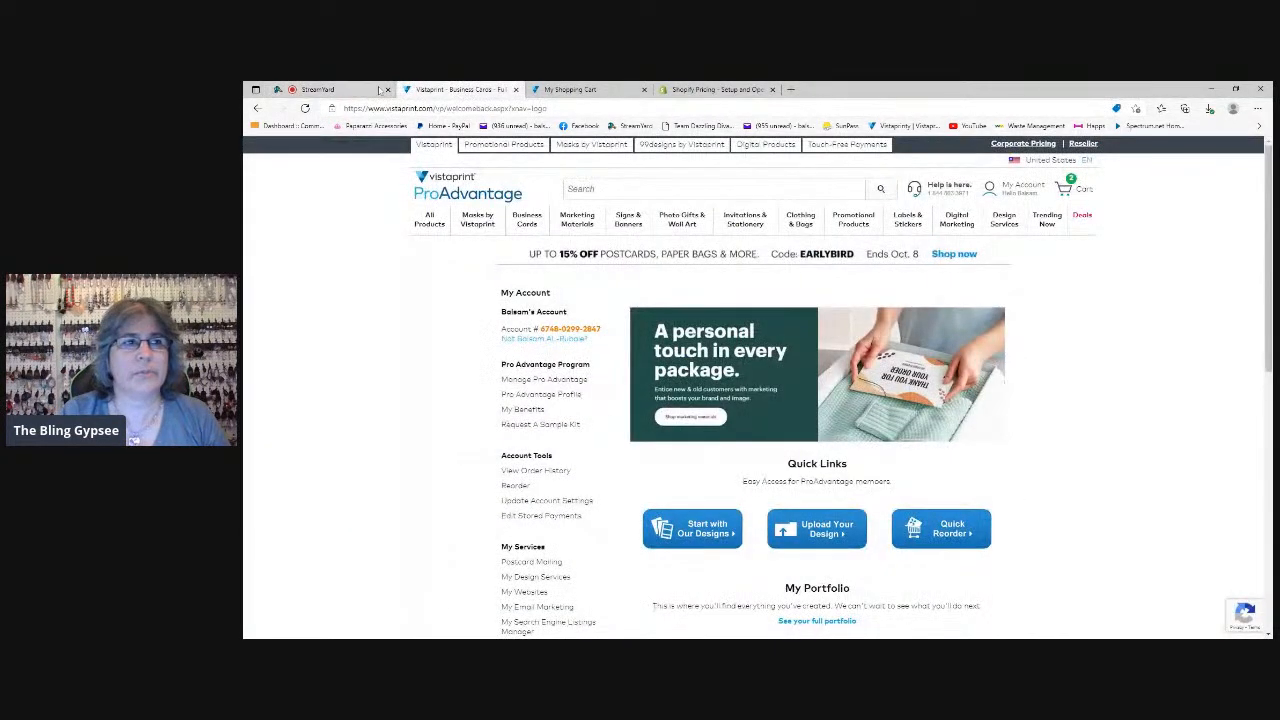
click(318, 89)
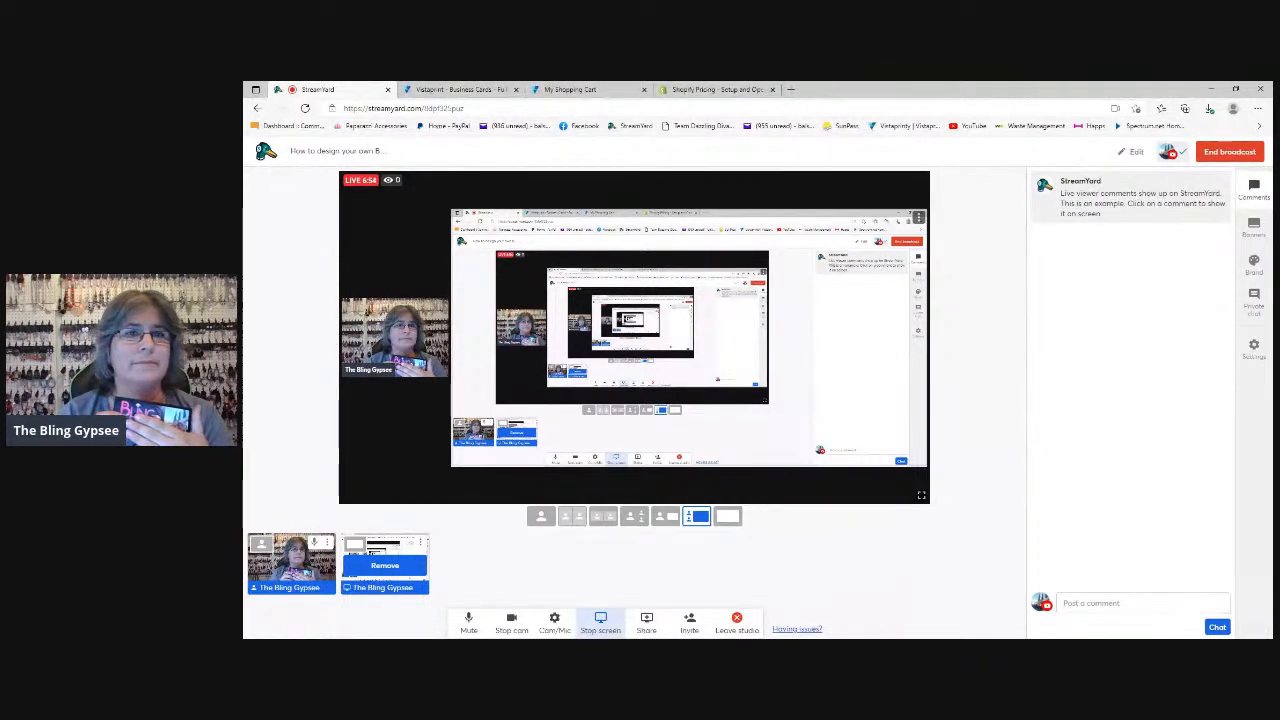
click(446, 91)
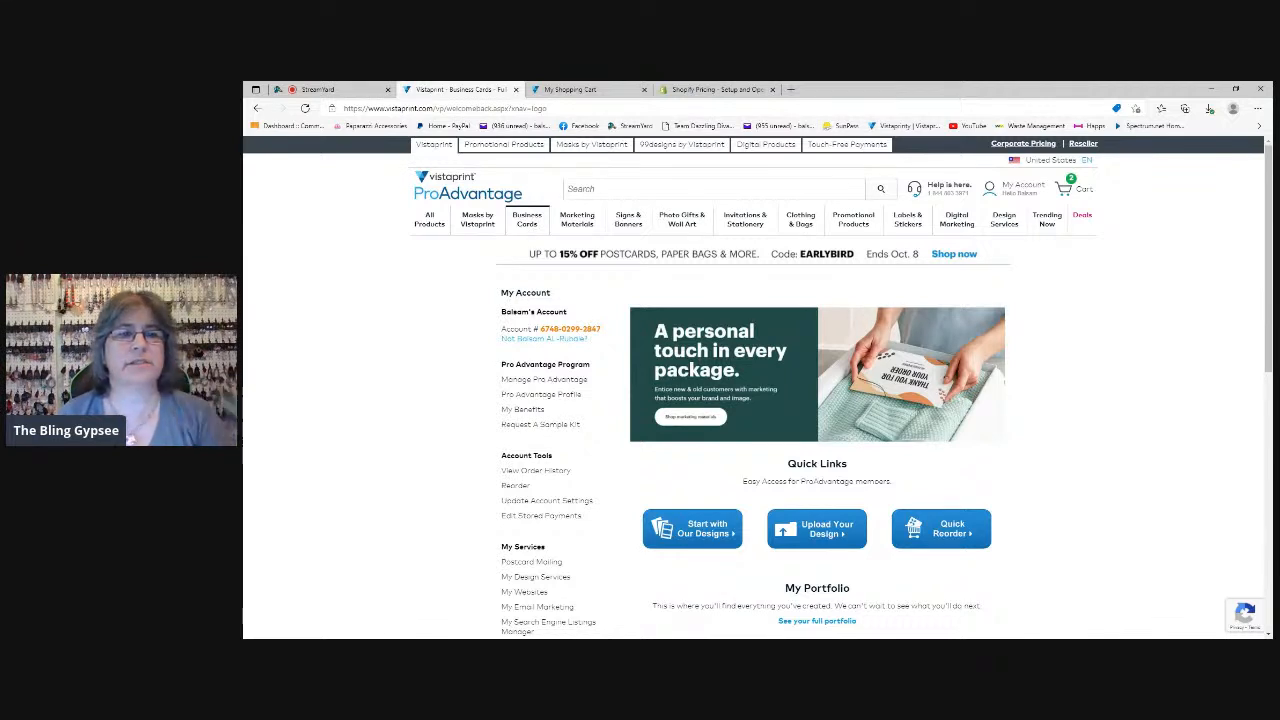
Open the Business Cards category and look over its paper types, shapes and finishes
click(536, 232)
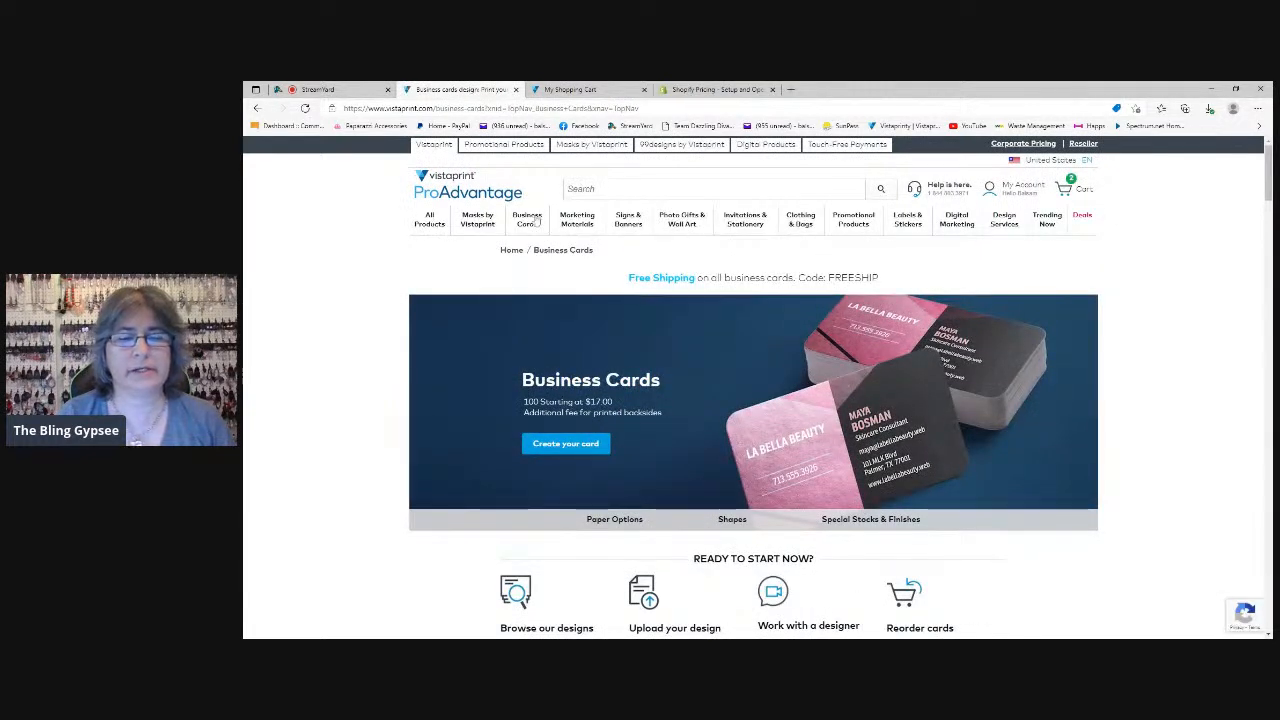
scroll(622, 307, down, 3)
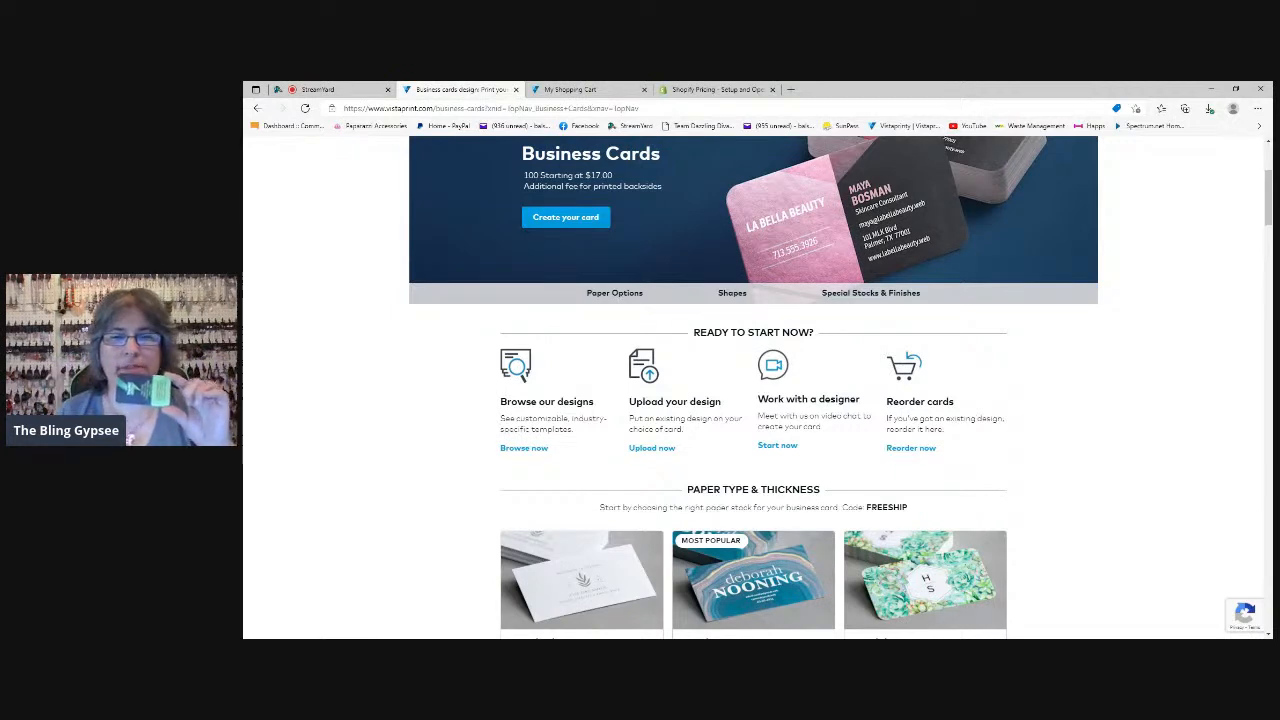
scroll(753, 388, down, 3)
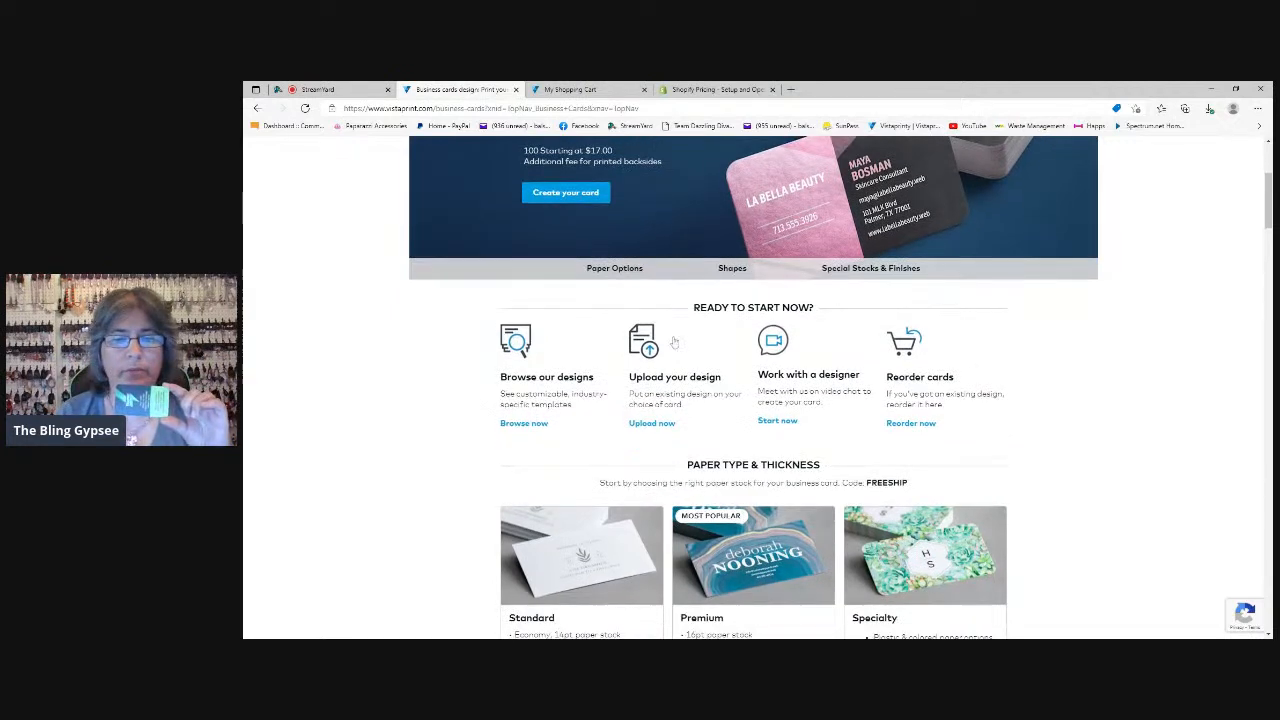
scroll(682, 348, down, 10)
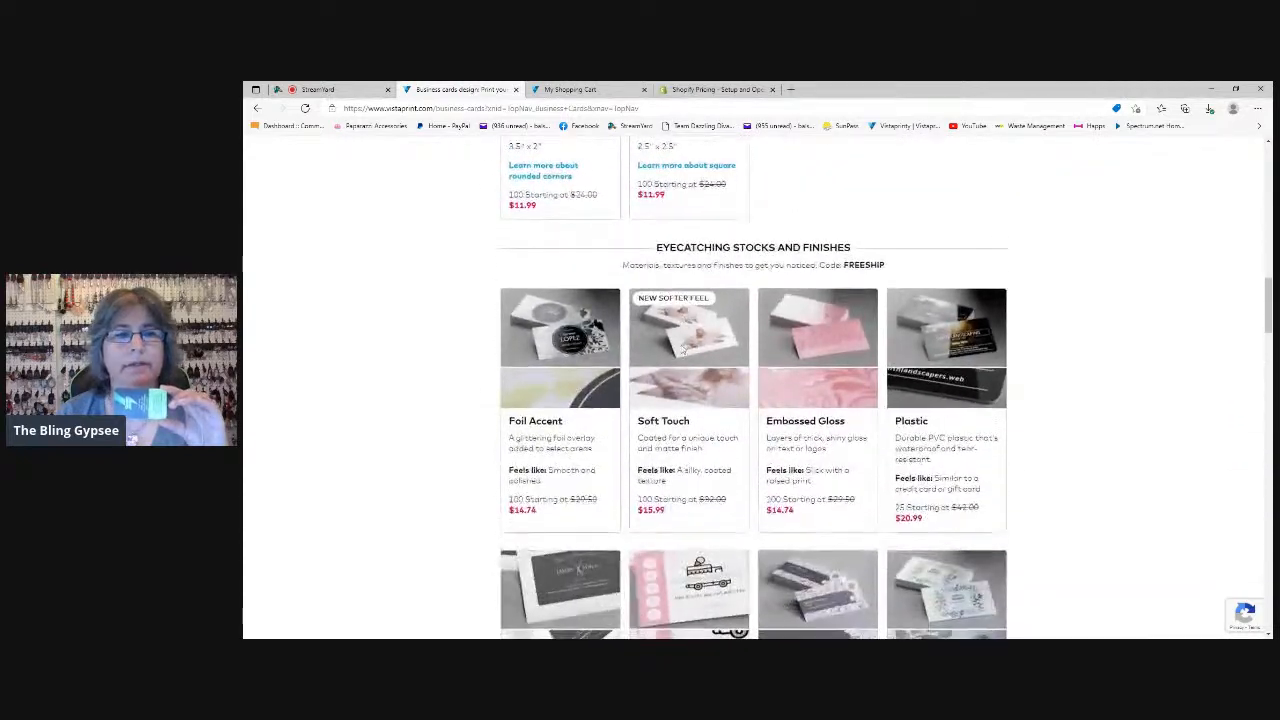
scroll(553, 288, up, 2)
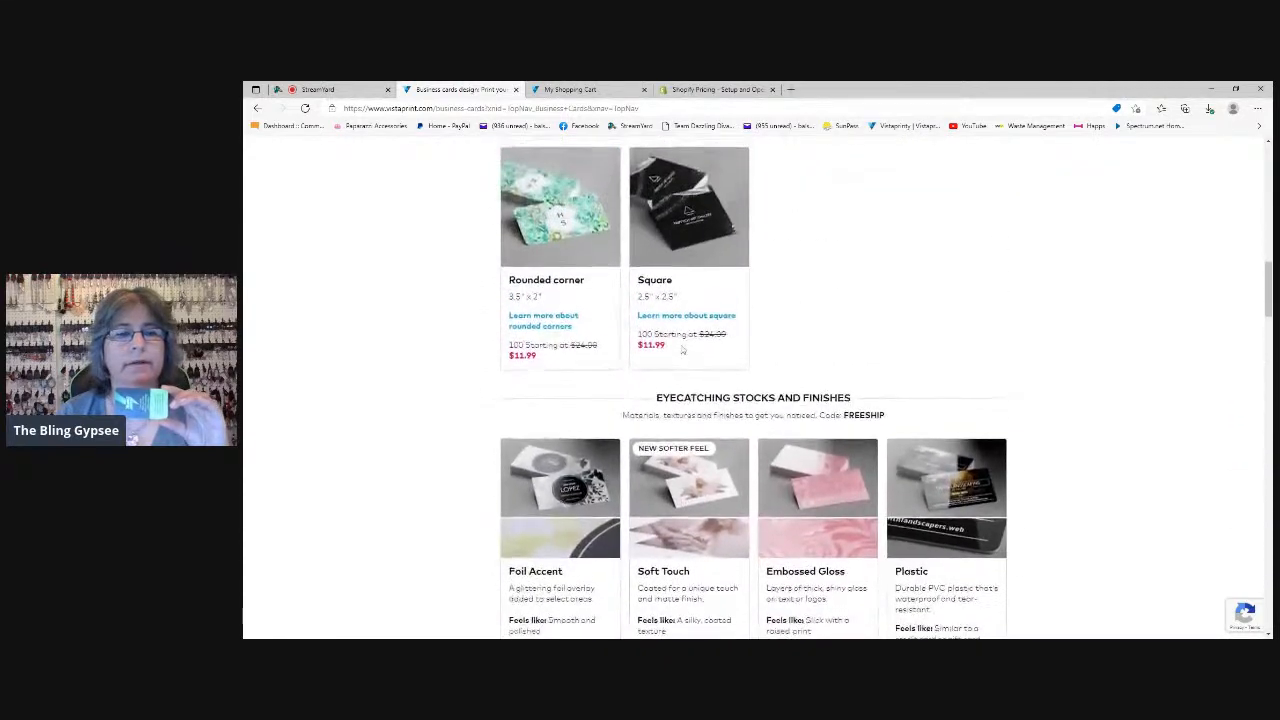
click(552, 286)
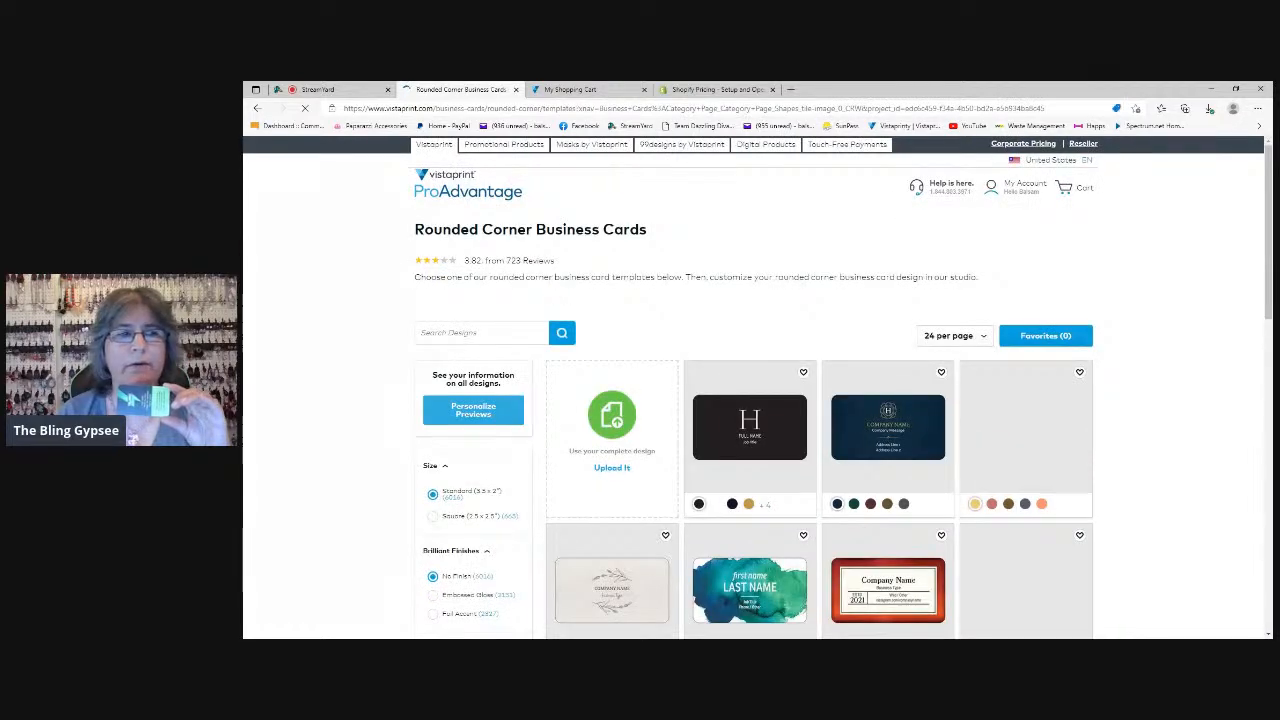
scroll(477, 236, down, 1)
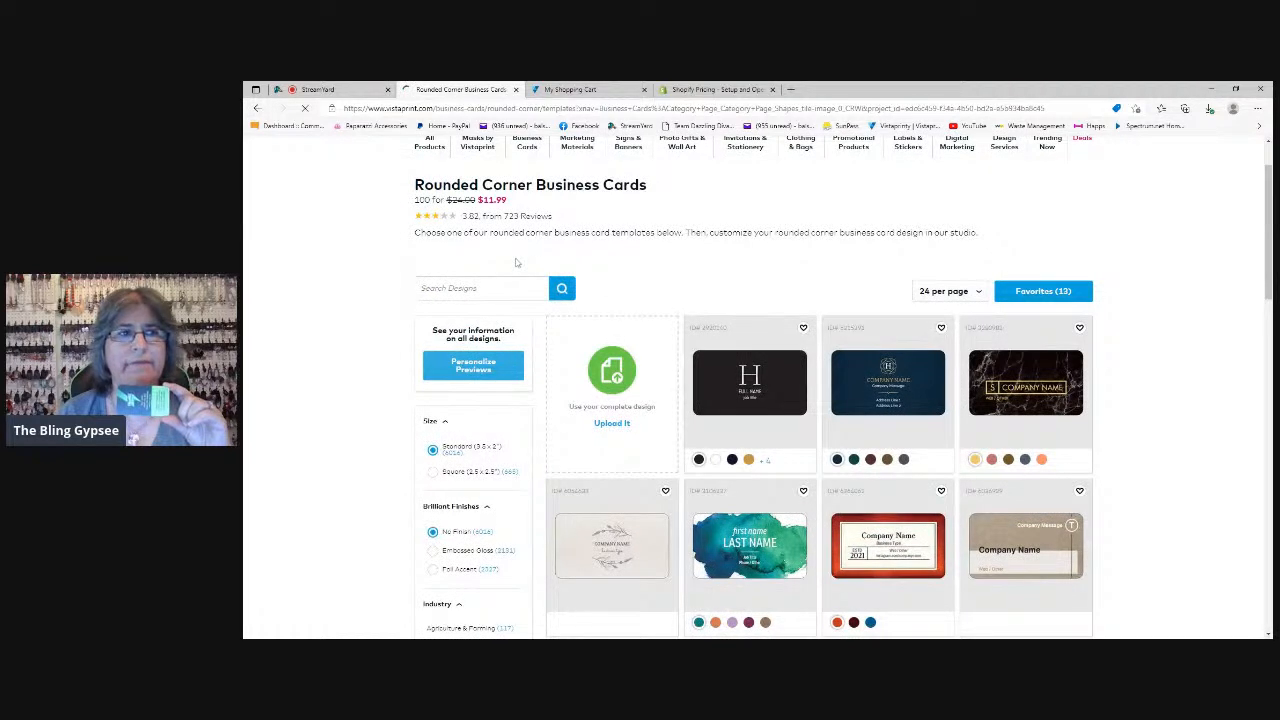
key(alt+Left)
Dismiss the site survey and open the Rounded corner business card templates from the standout shapes
scroll(817, 376, up, 4)
scroll(817, 376, up, 3)
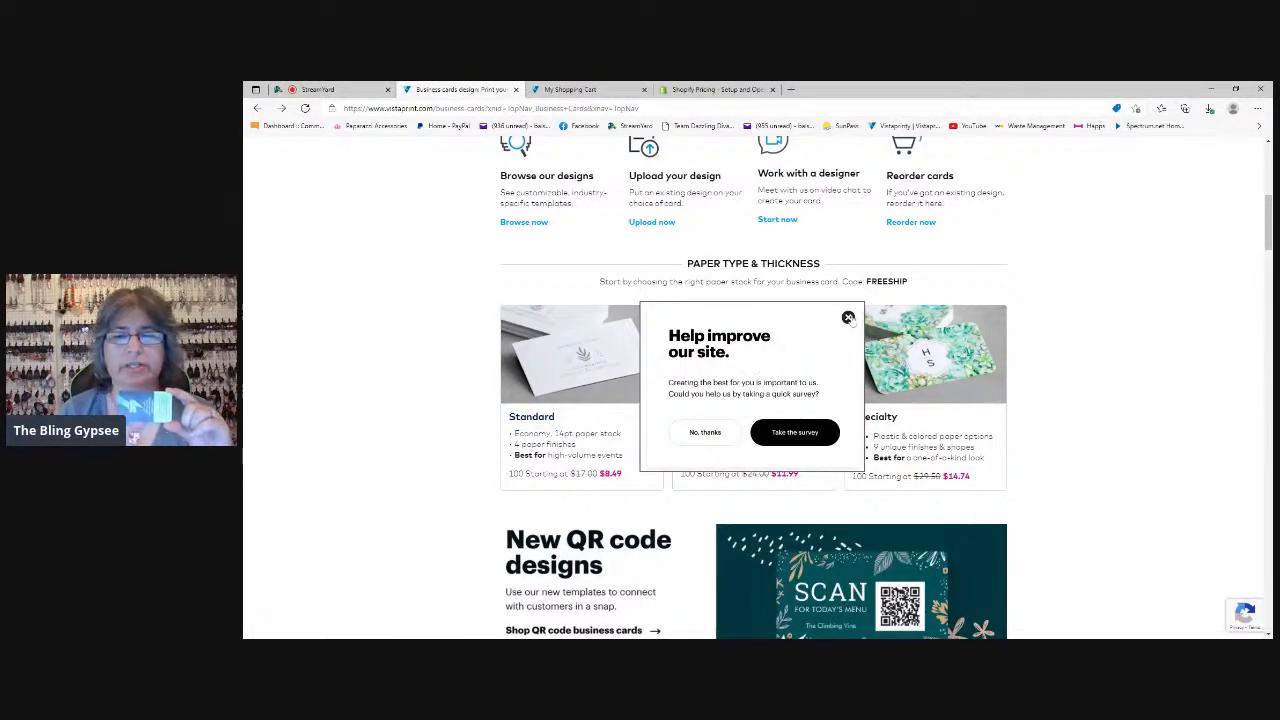
click(847, 318)
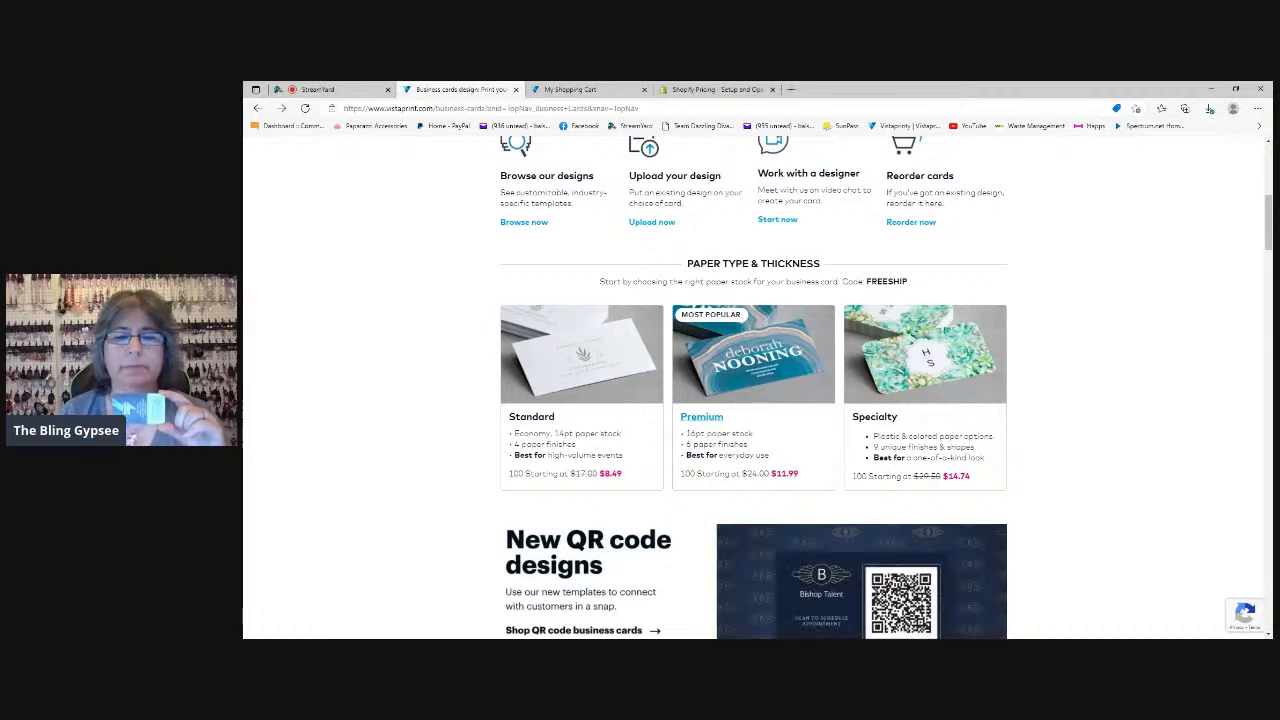
scroll(628, 416, down, 2)
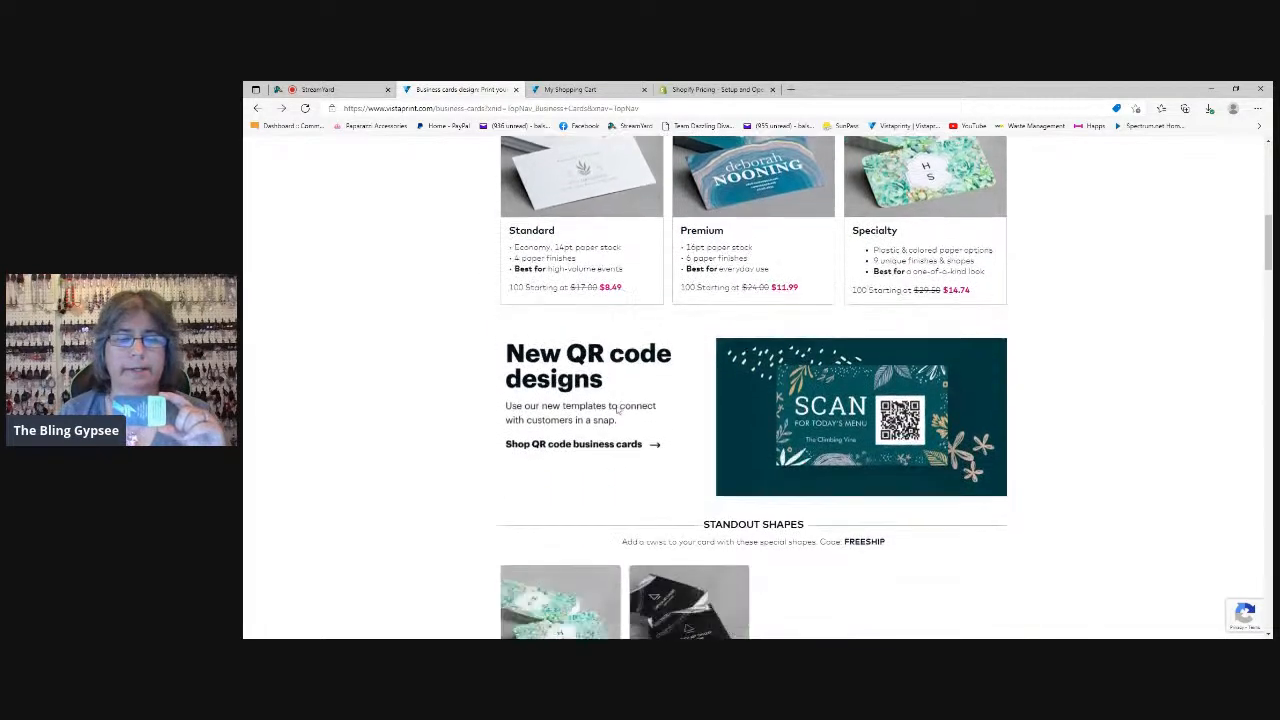
scroll(628, 416, up, 3)
scroll(553, 443, down, 5)
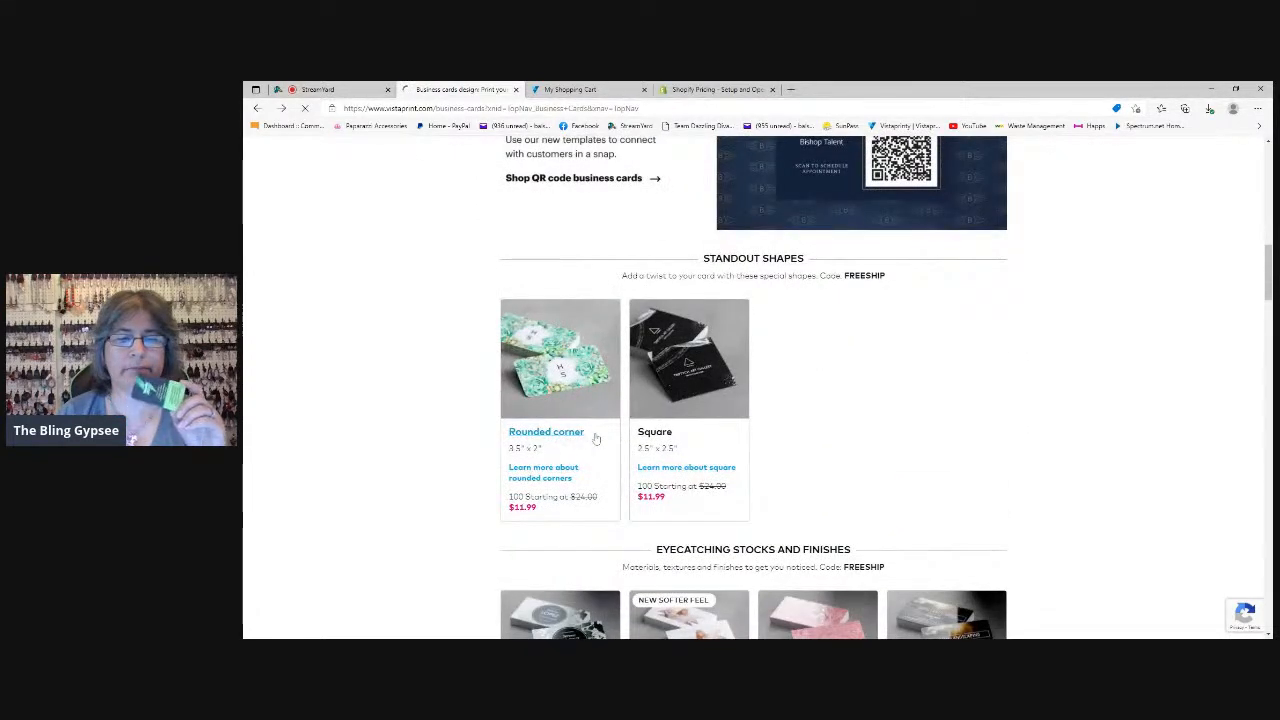
click(595, 438)
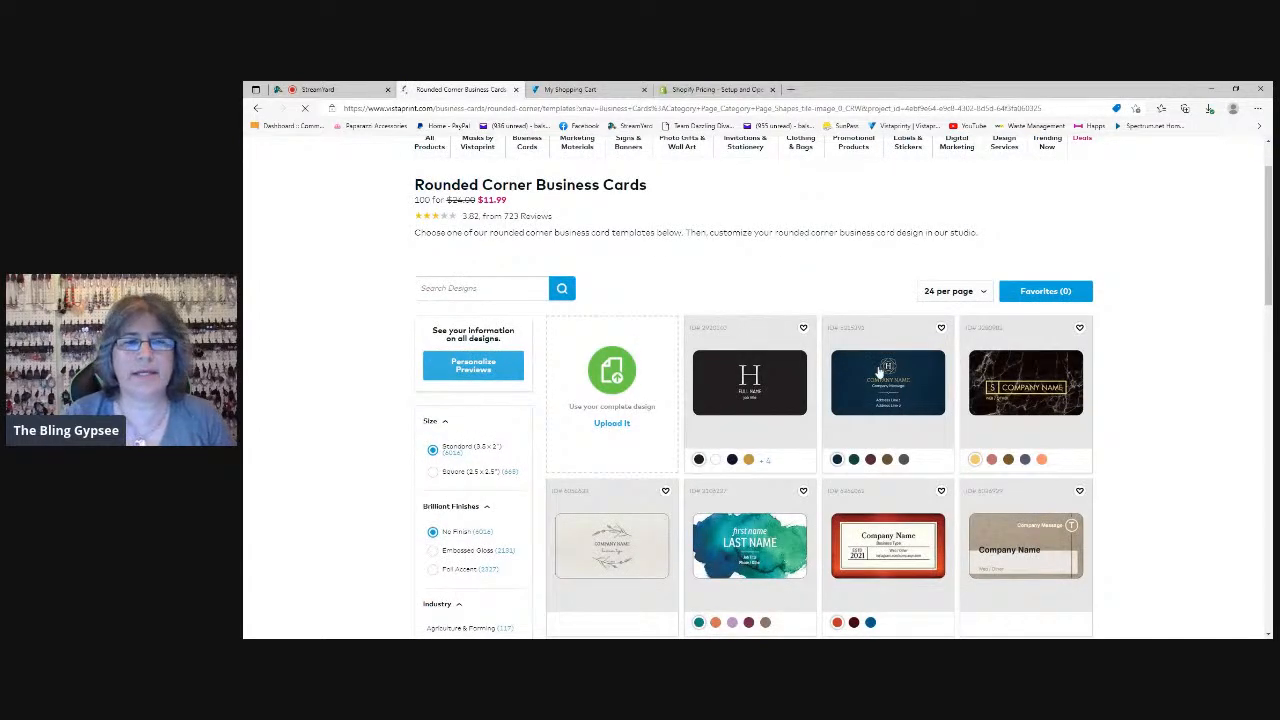
Look through the rounded corner template gallery and search its designs for "pink"
scroll(867, 505, down, 10)
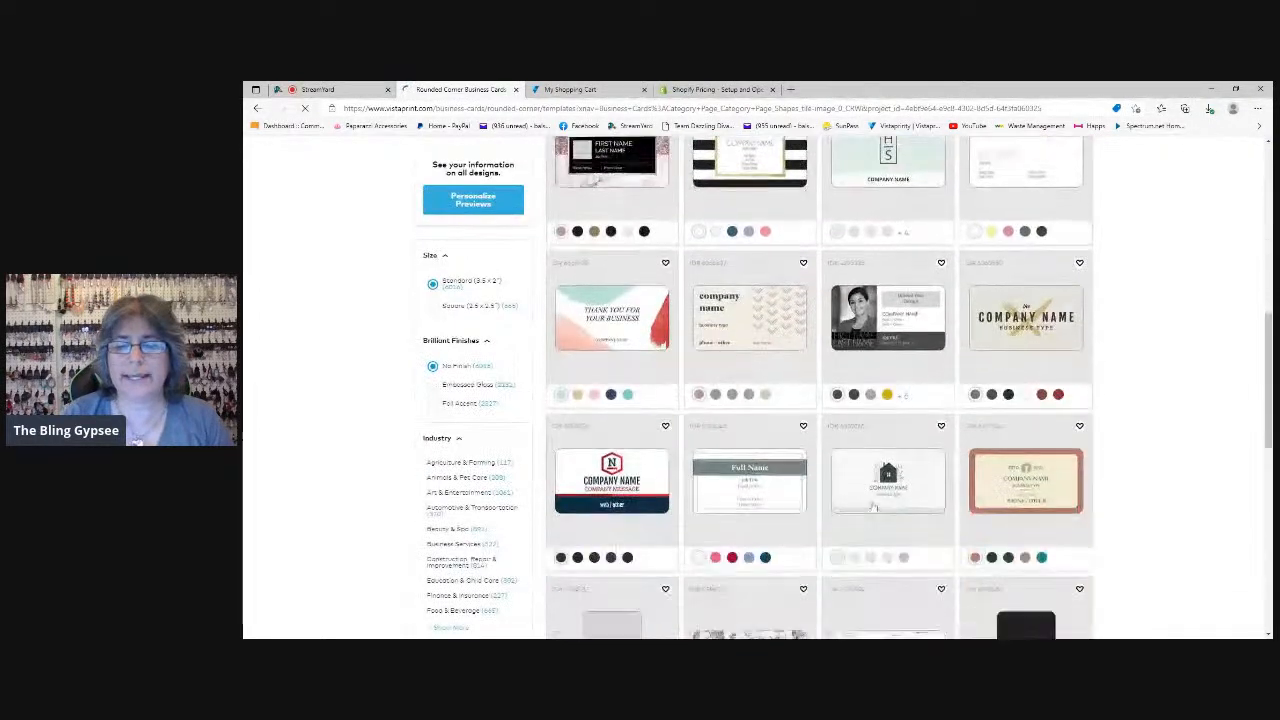
scroll(873, 508, down, 1)
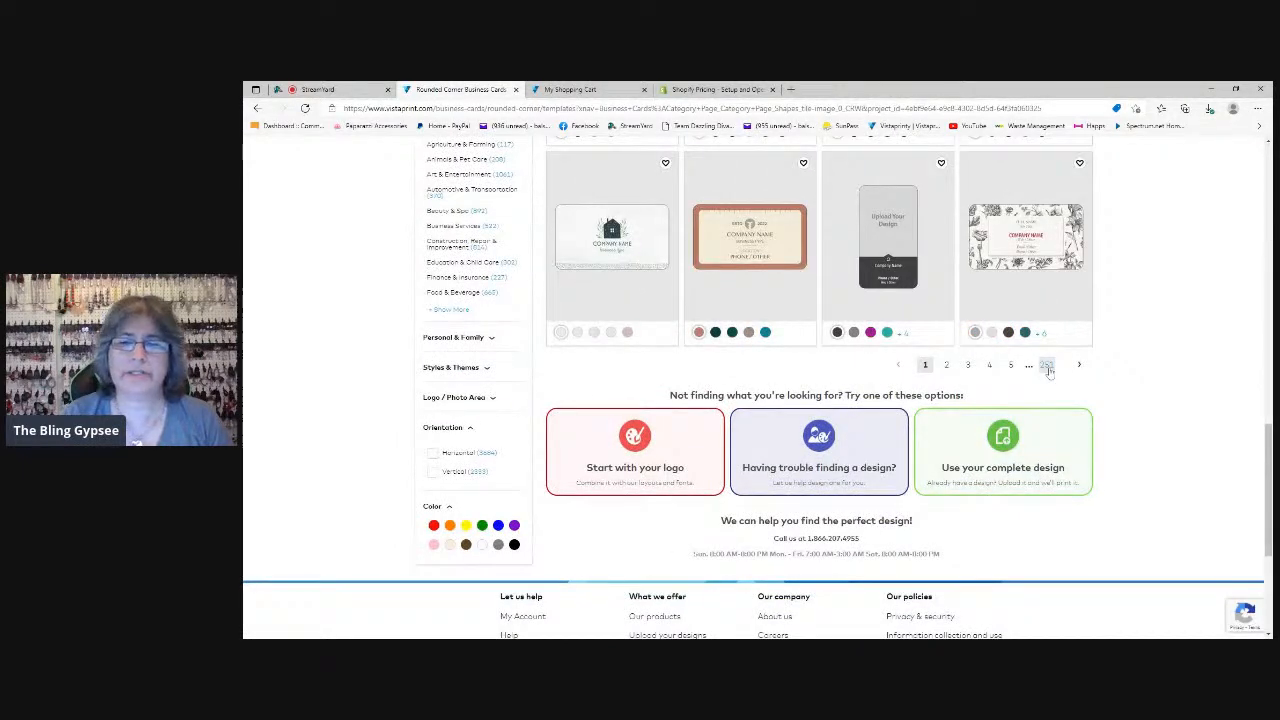
scroll(1036, 412, up, 10)
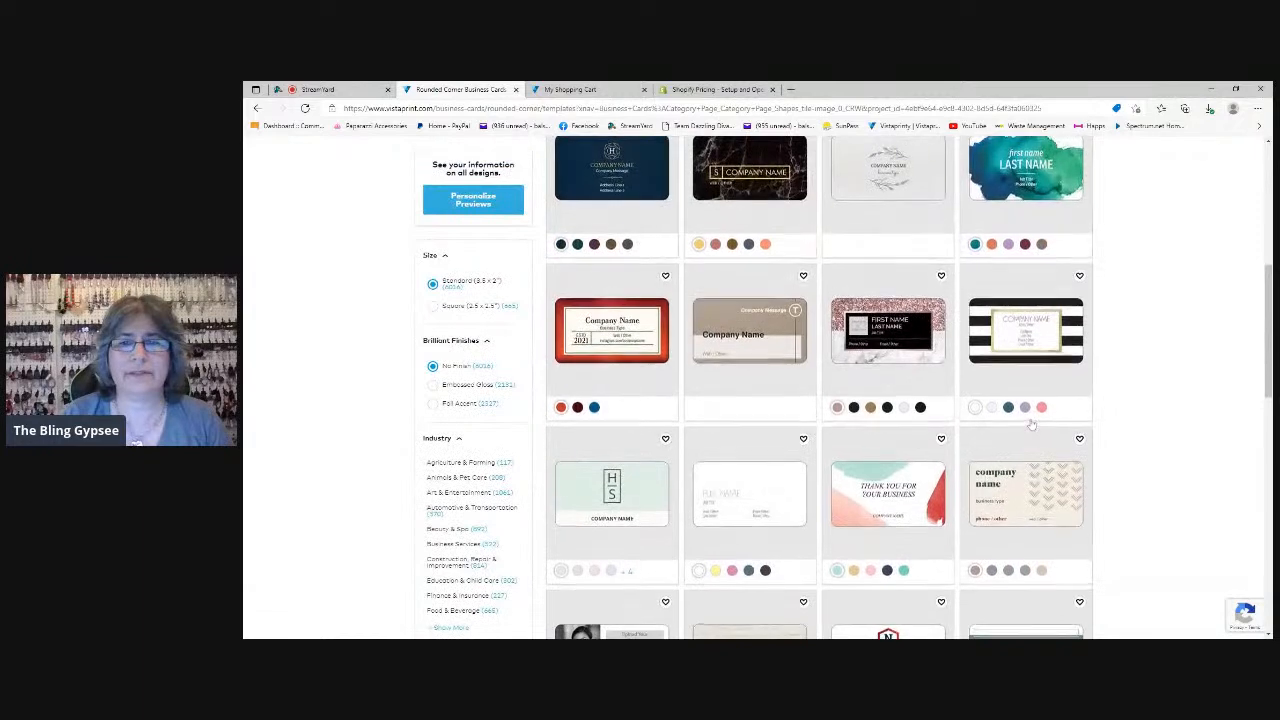
scroll(1031, 425, up, 3)
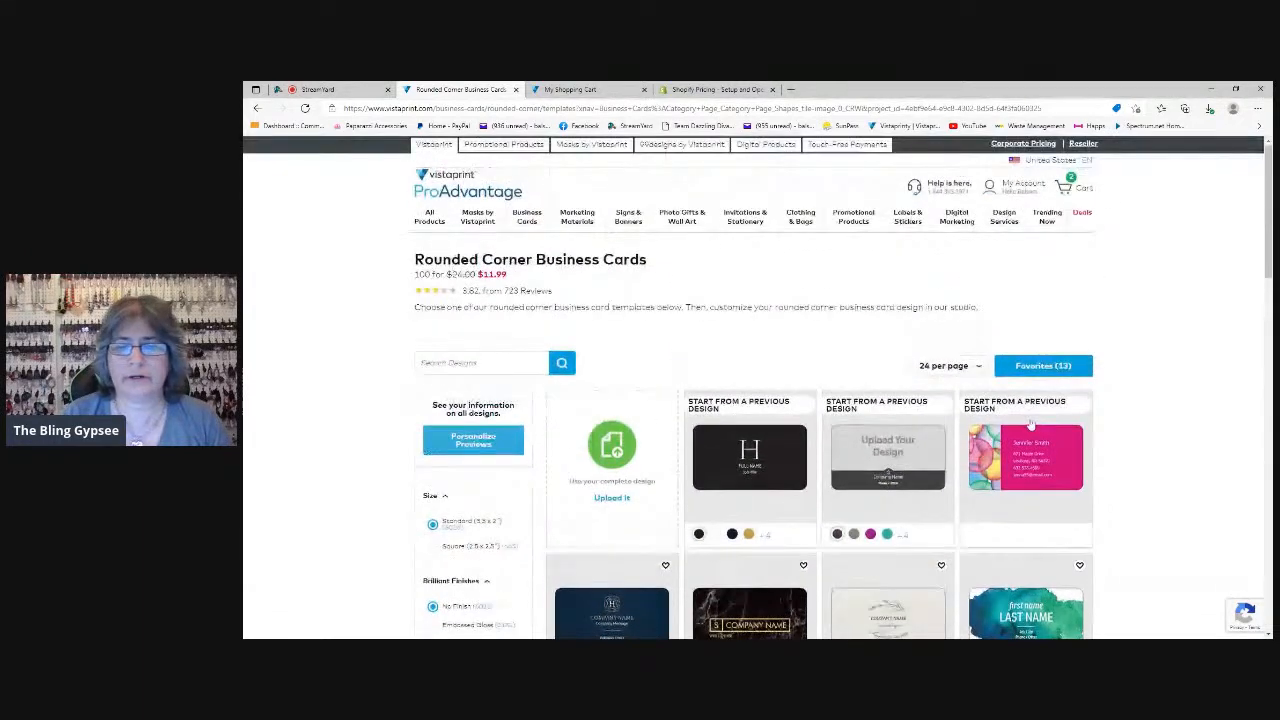
scroll(1031, 425, down, 3)
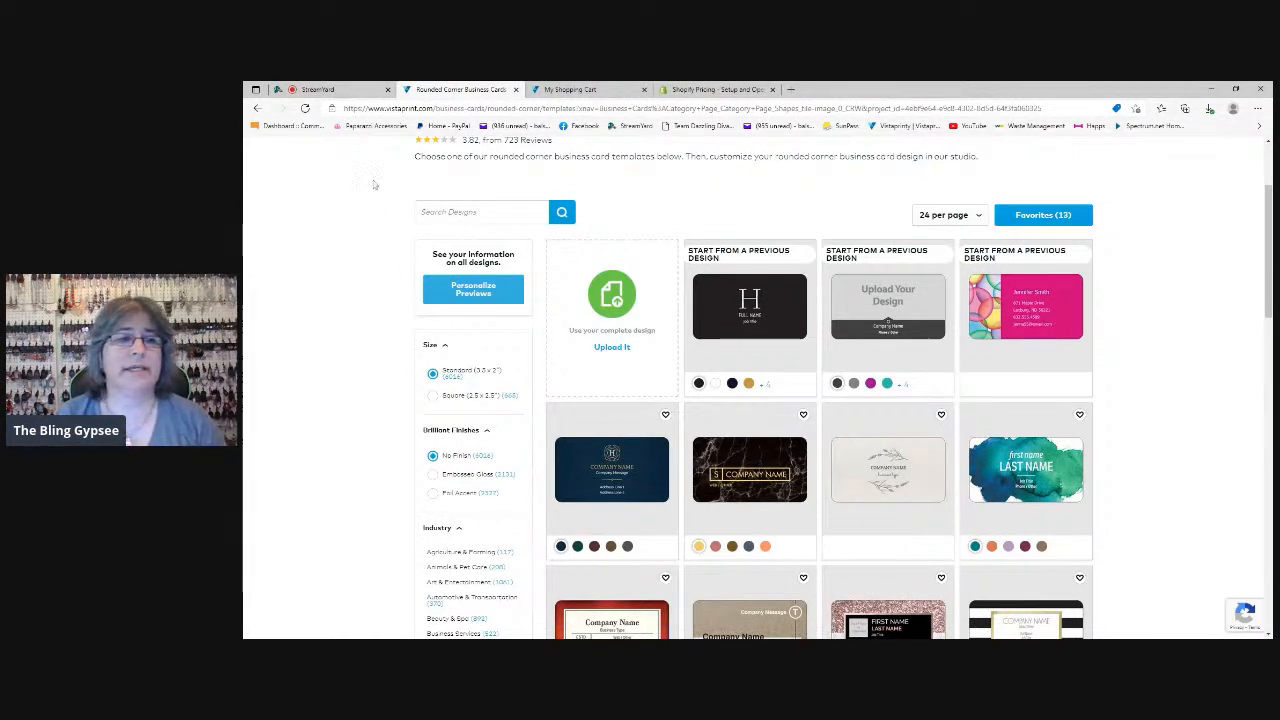
click(478, 212)
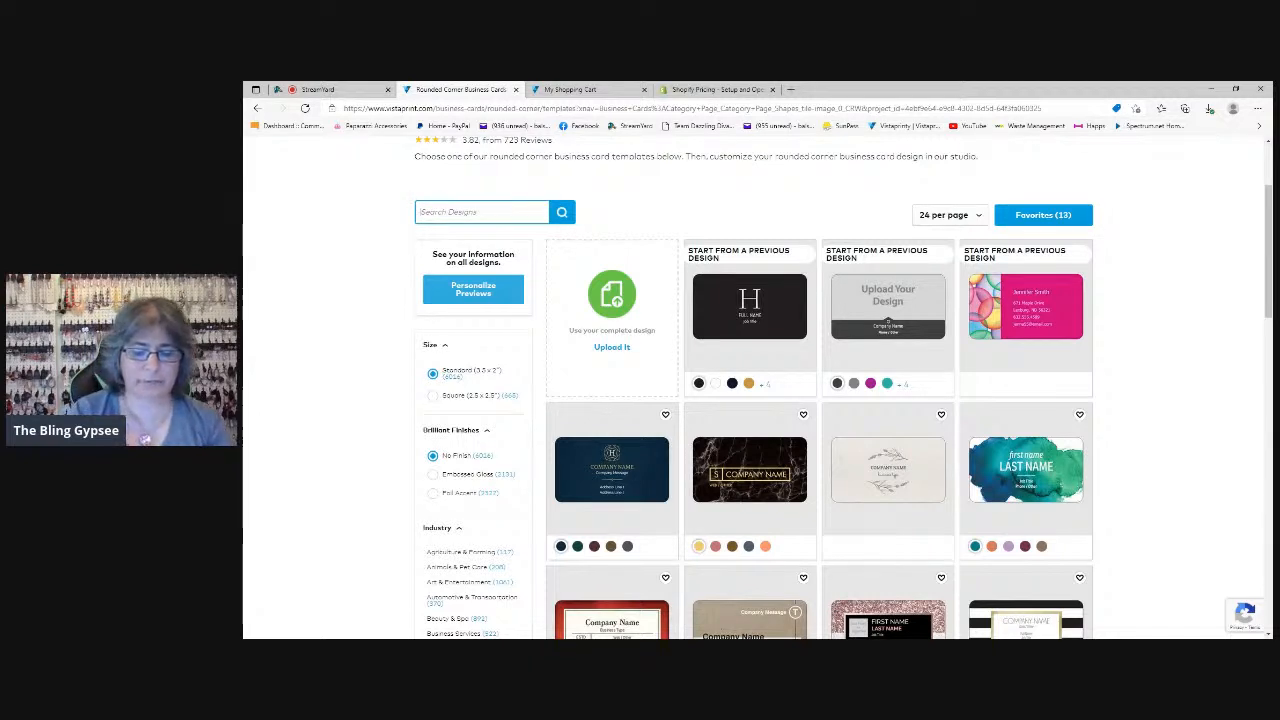
text(pink)
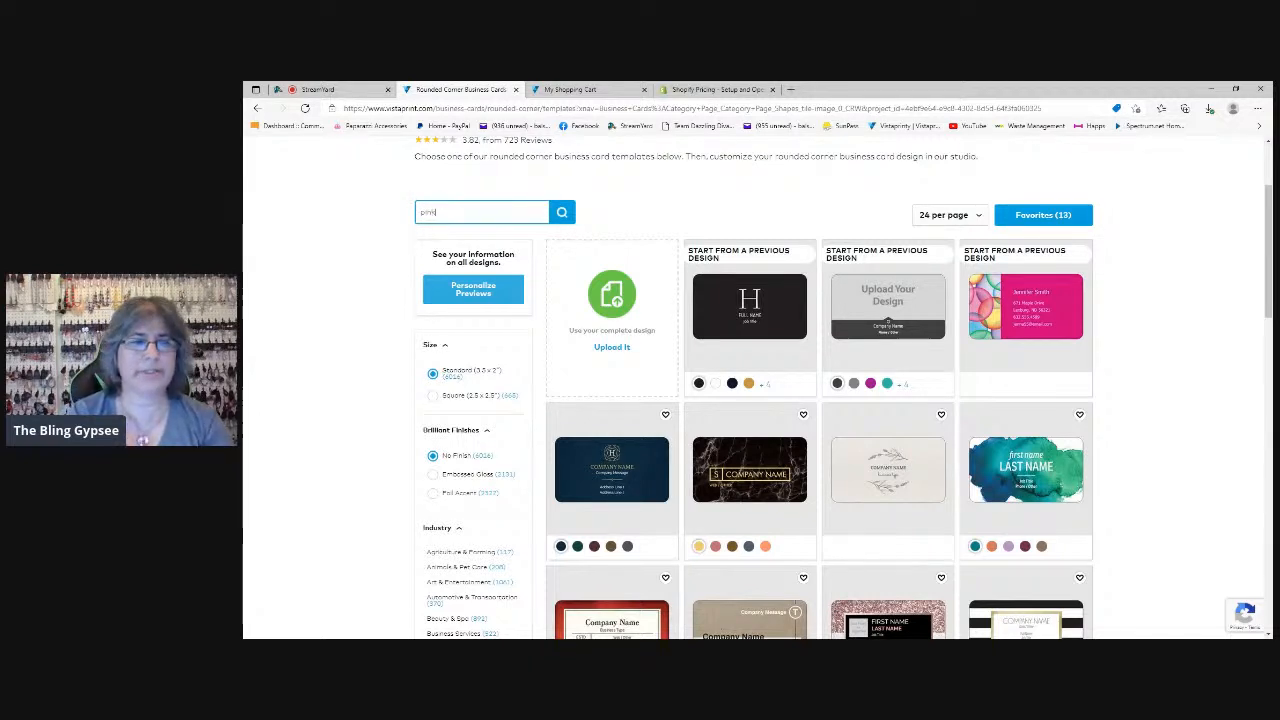
key(Return)
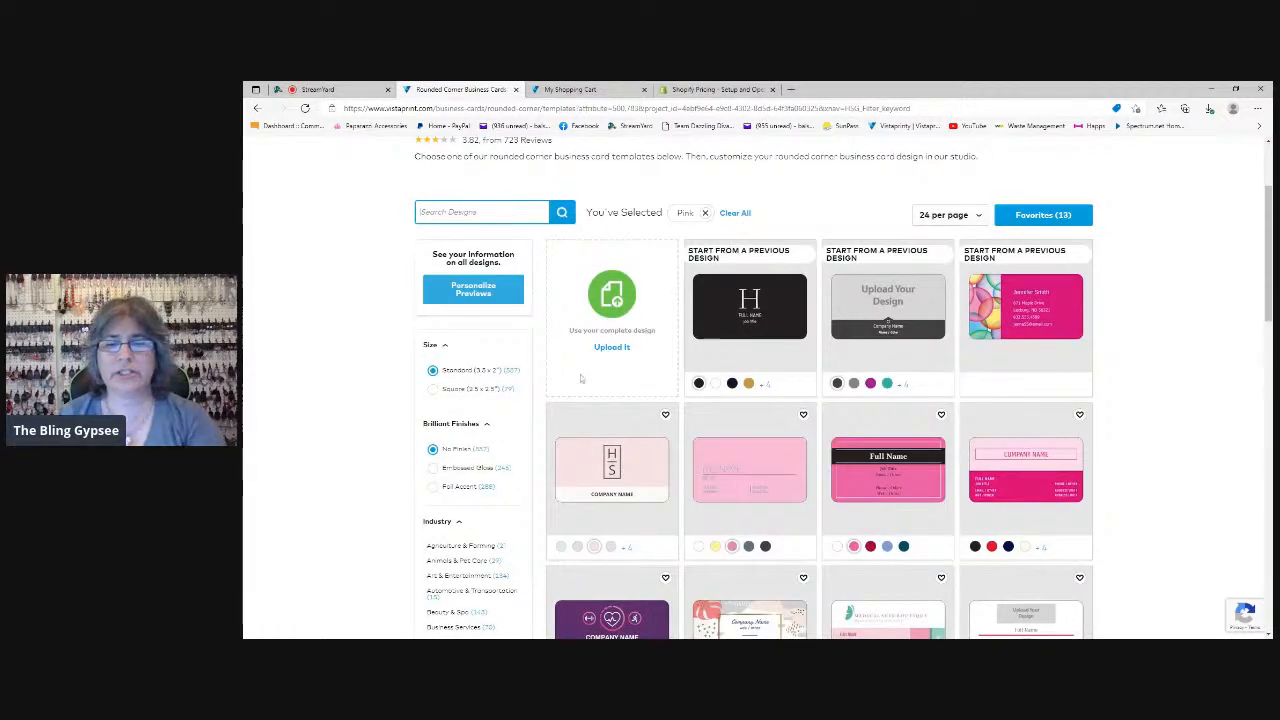
scroll(580, 378, down, 3)
scroll(748, 400, down, 2)
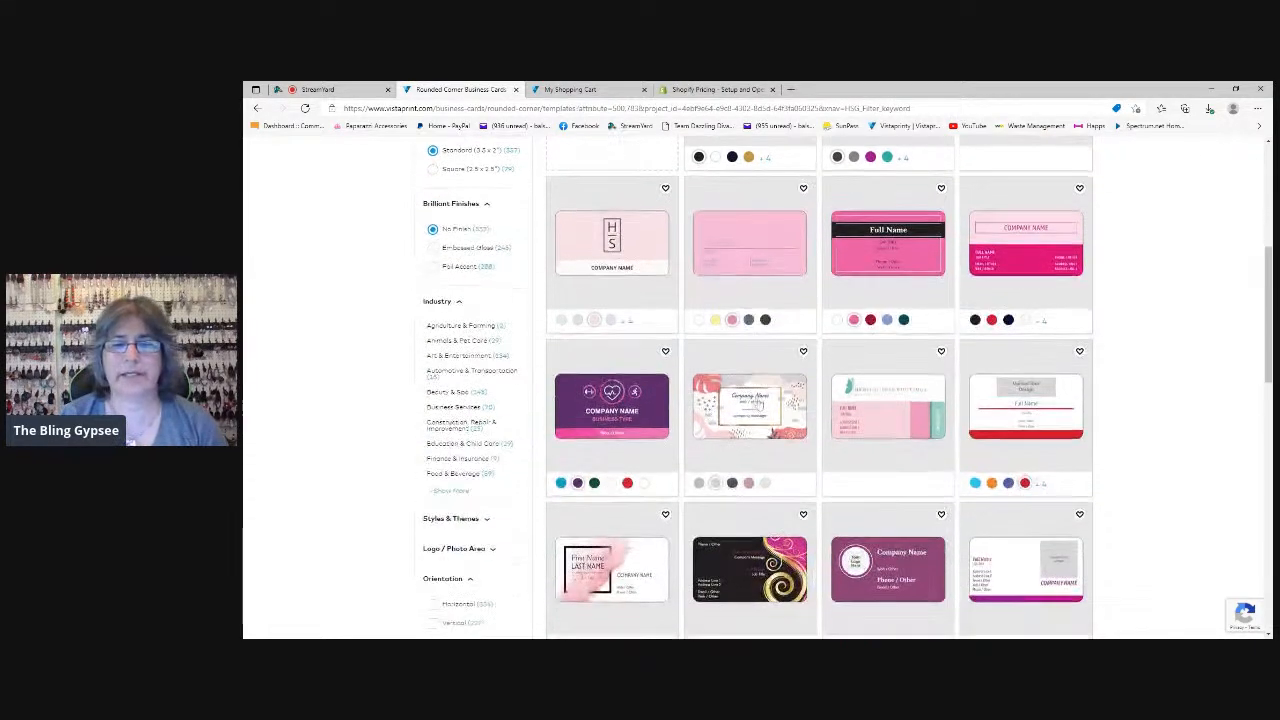
scroll(820, 421, down, 3)
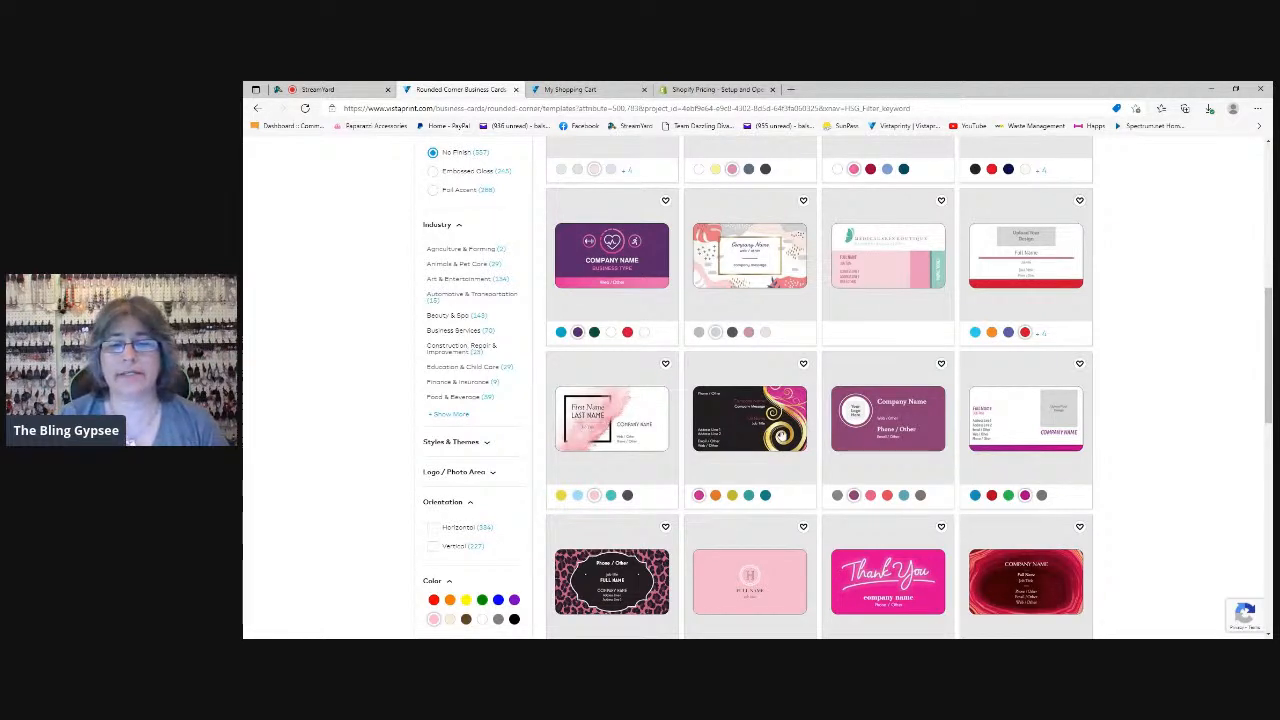
scroll(806, 477, up, 5)
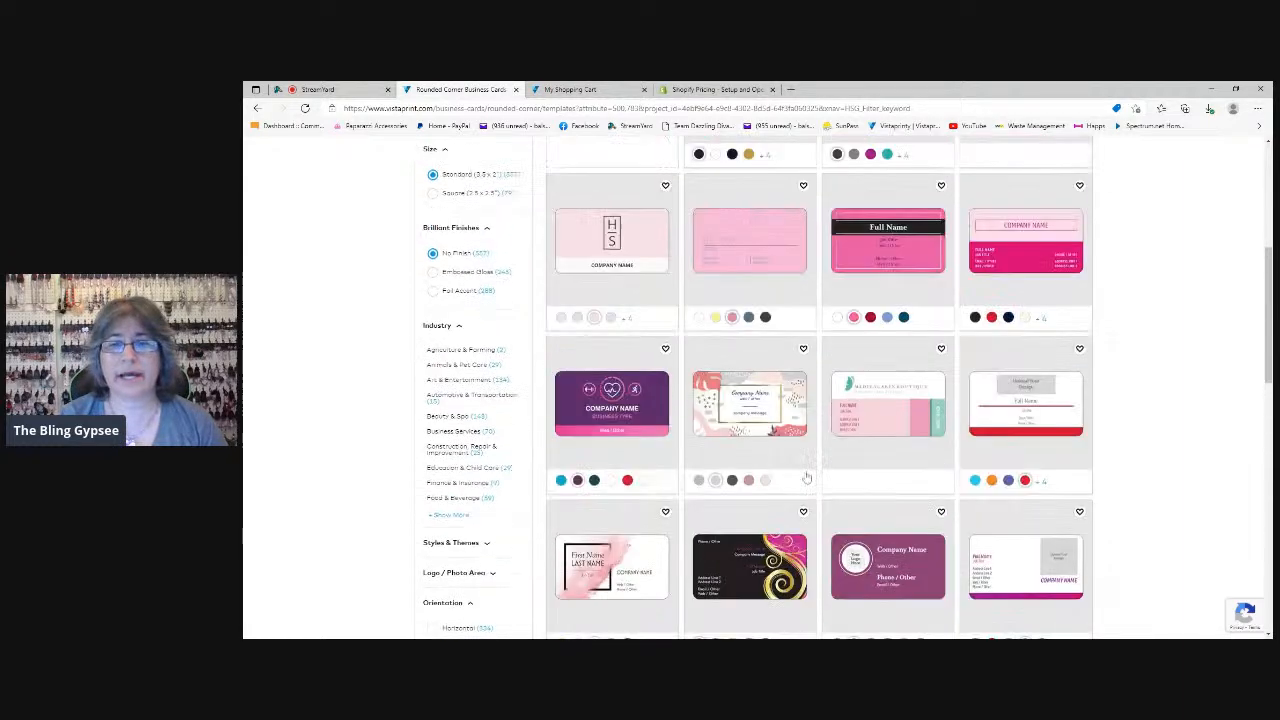
scroll(806, 477, up, 1)
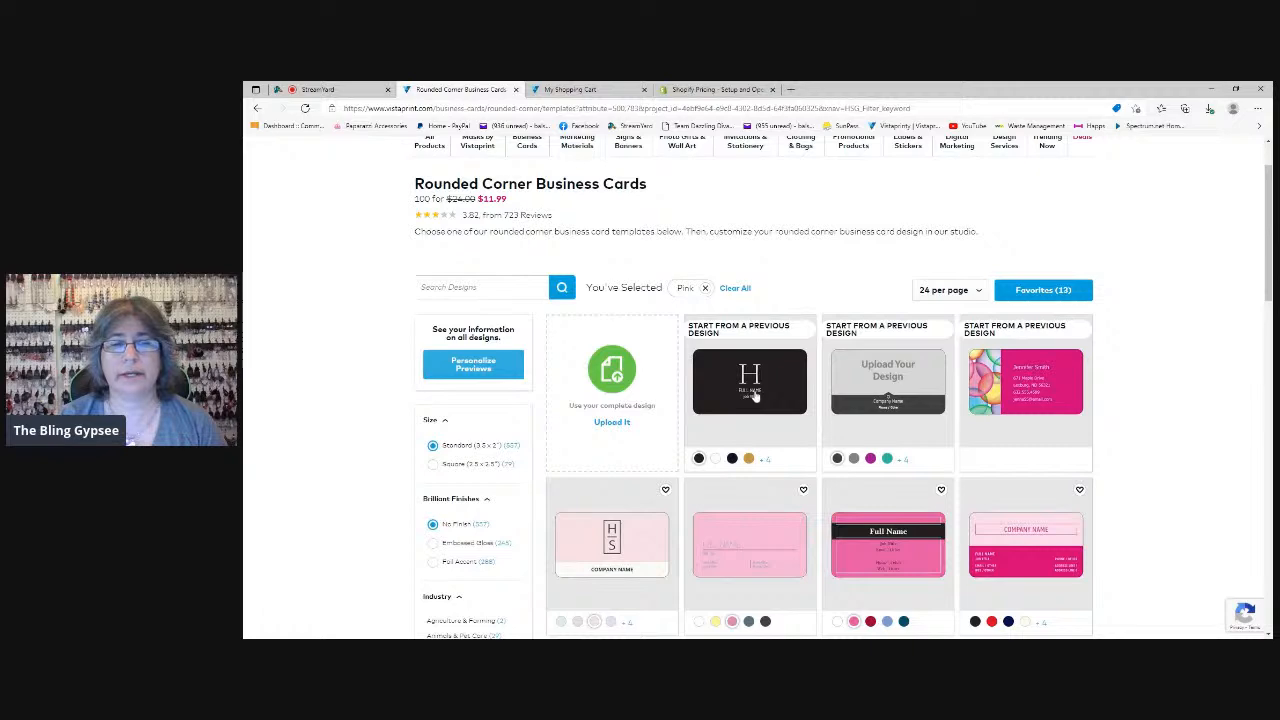
click(755, 396)
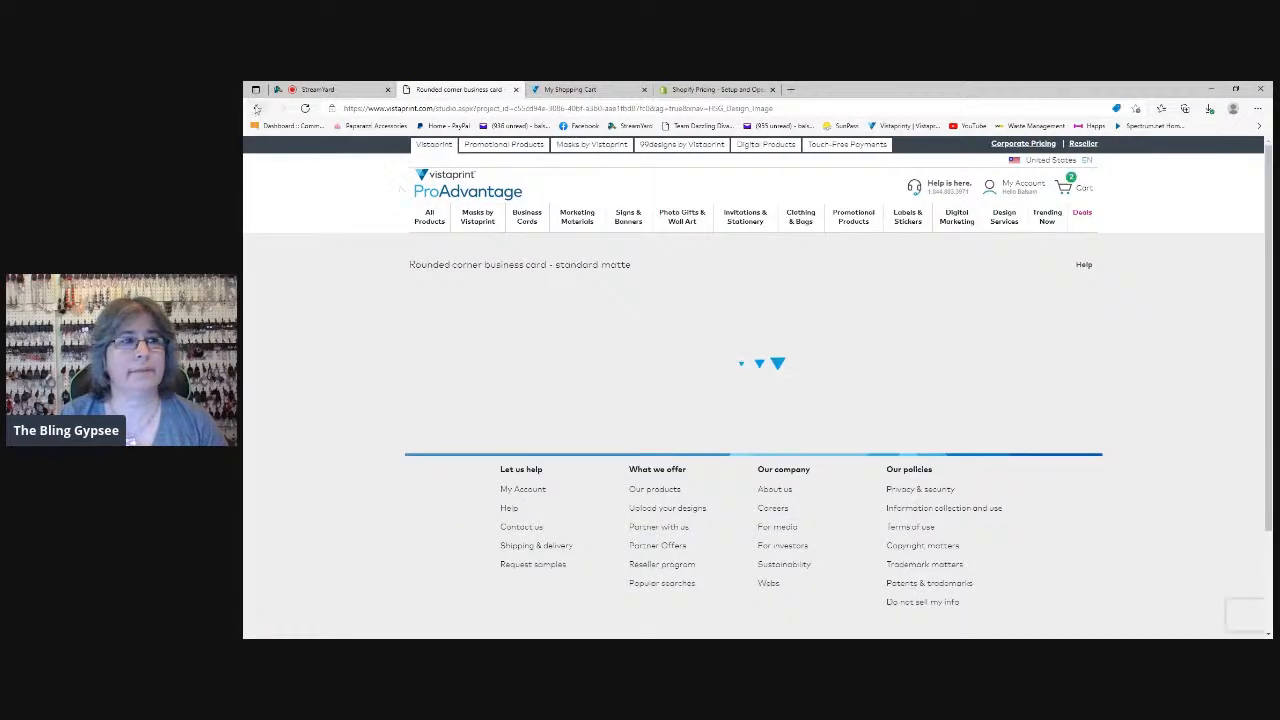
click(257, 108)
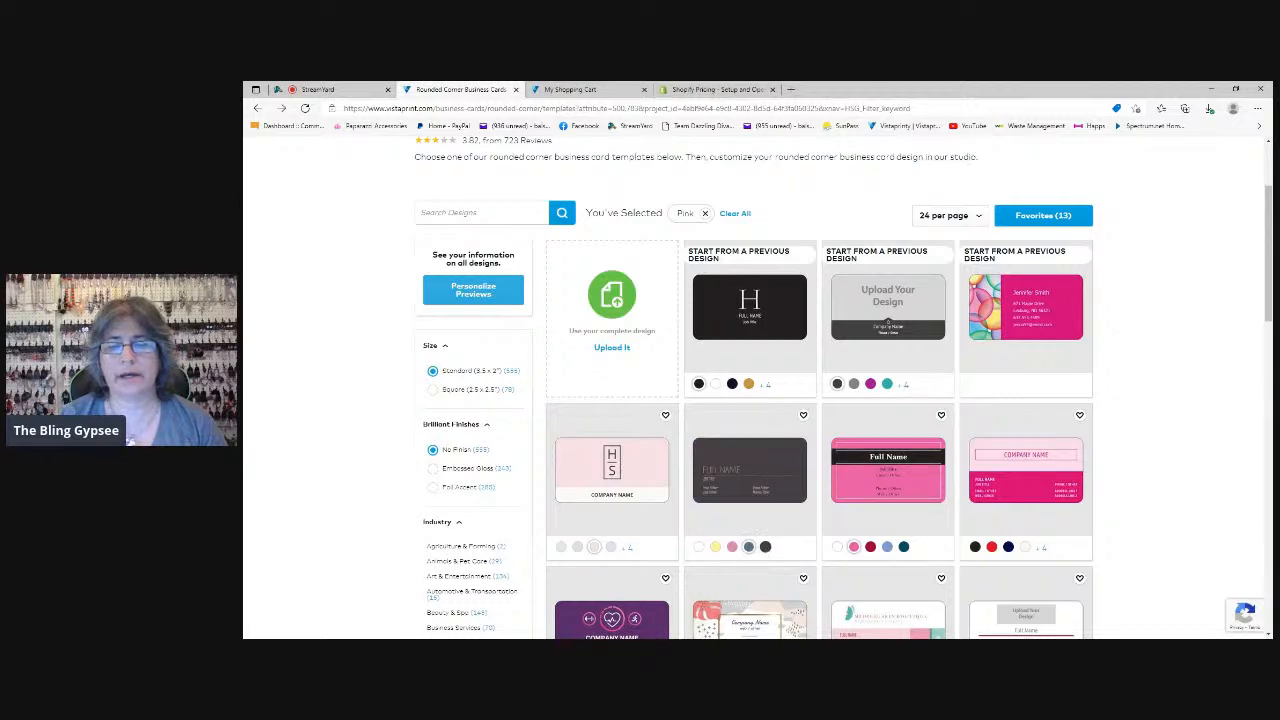
Open the black "H" monogram card from the previous designs for editing
scroll(770, 530, down, 2)
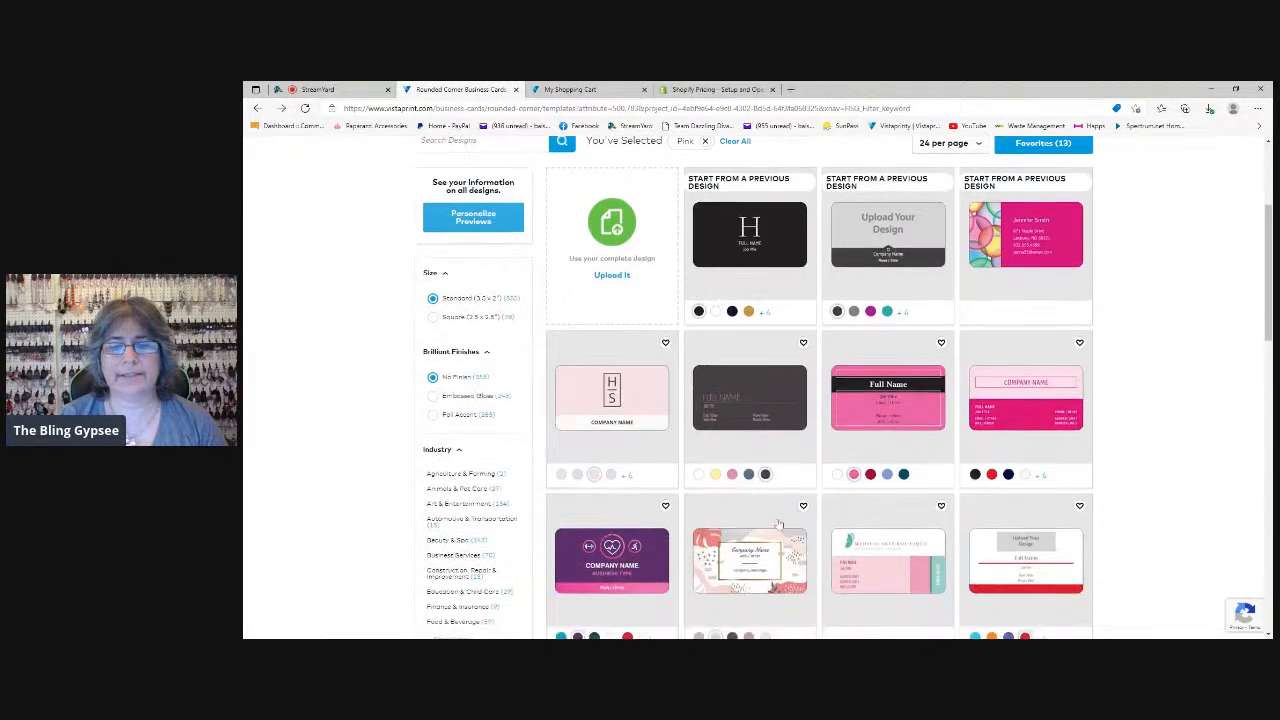
scroll(705, 400, up, 4)
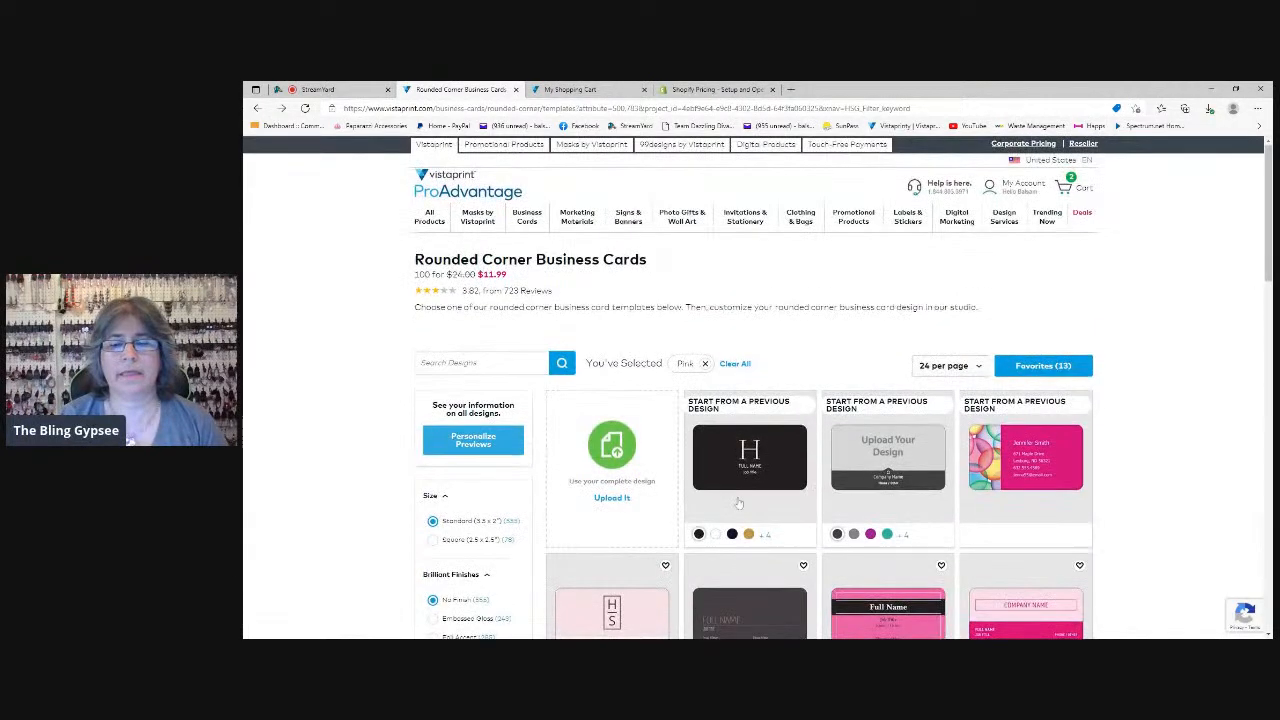
click(746, 468)
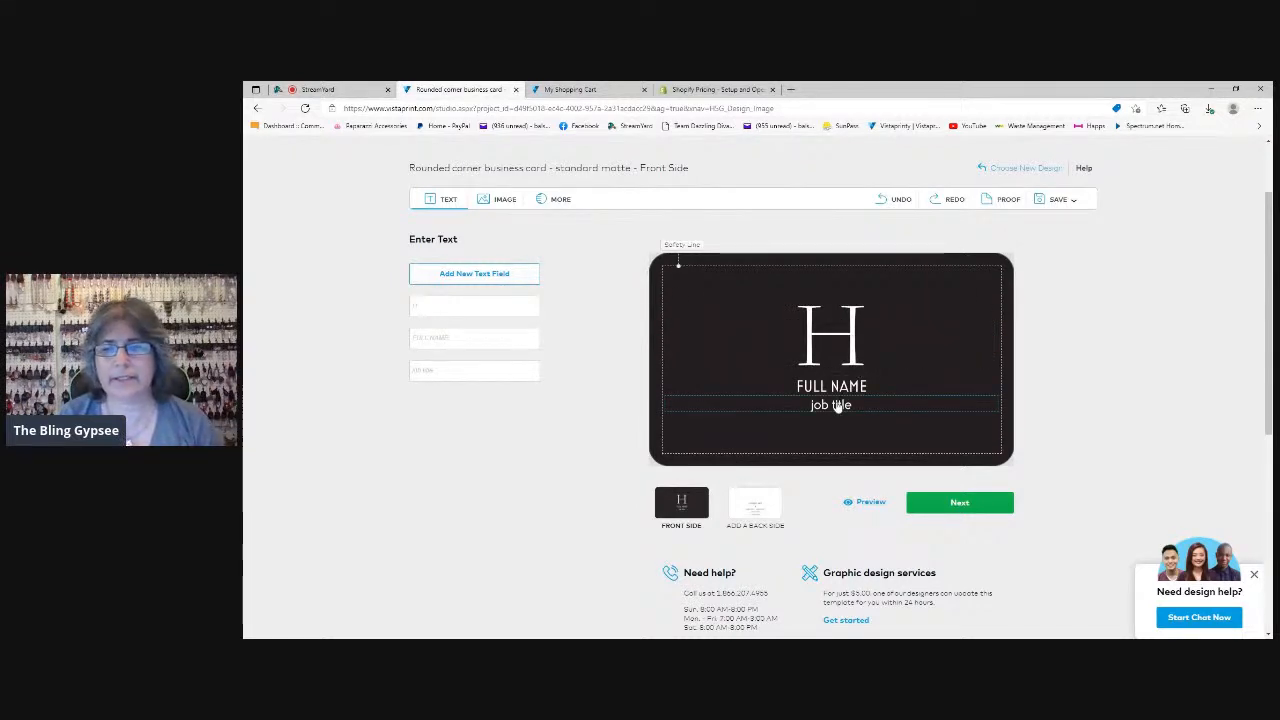
Delete the "H" monogram, the full name and the job title text from the card's front side
click(837, 347)
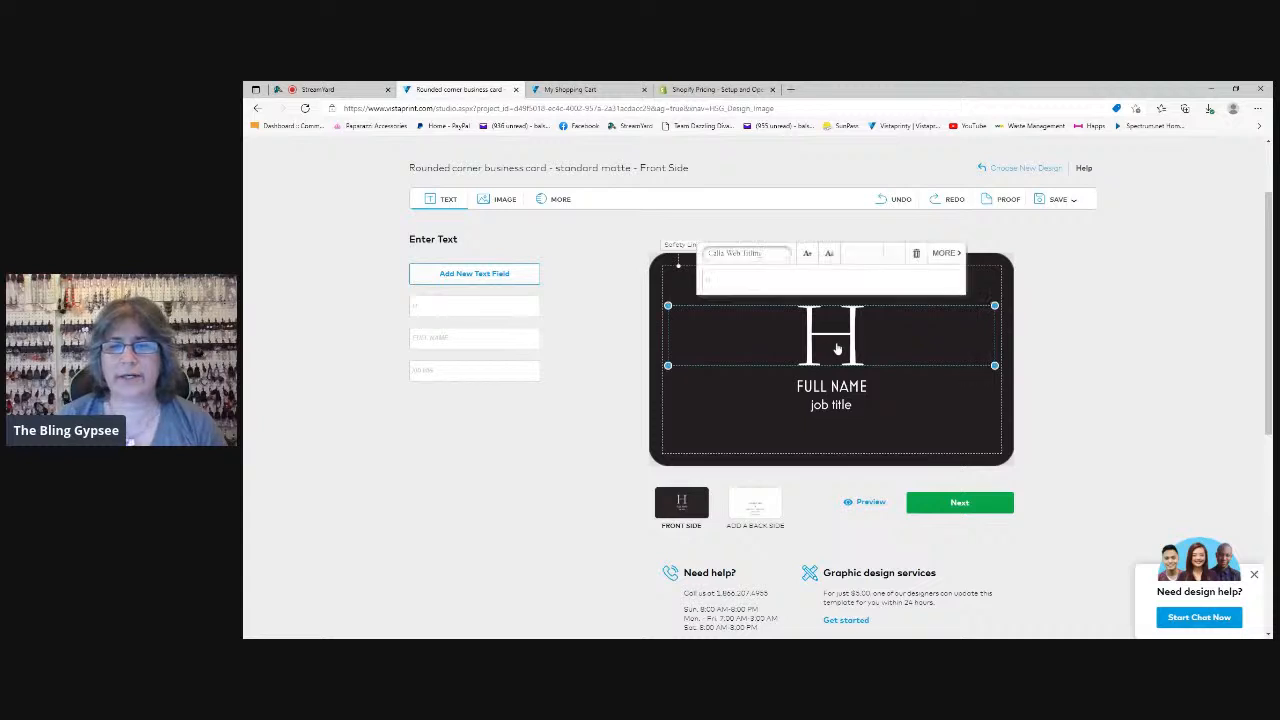
key(Delete)
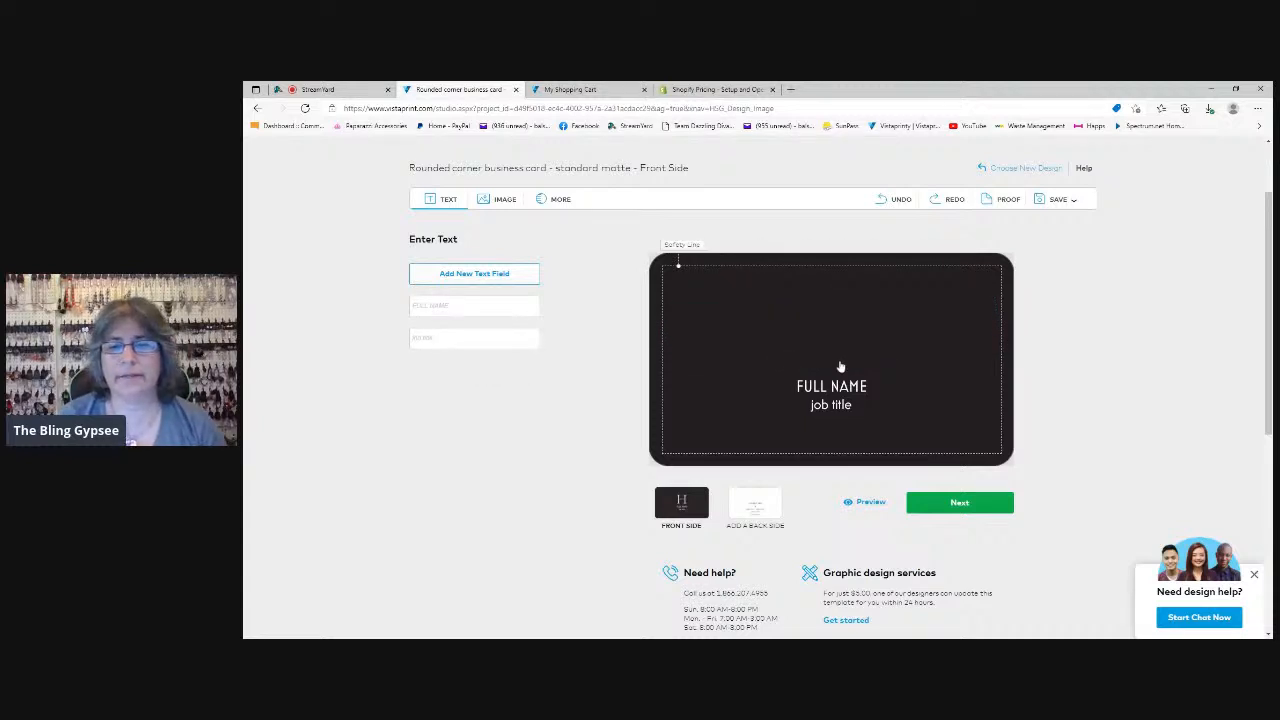
click(826, 388)
key(Delete)
click(826, 410)
key(Delete)
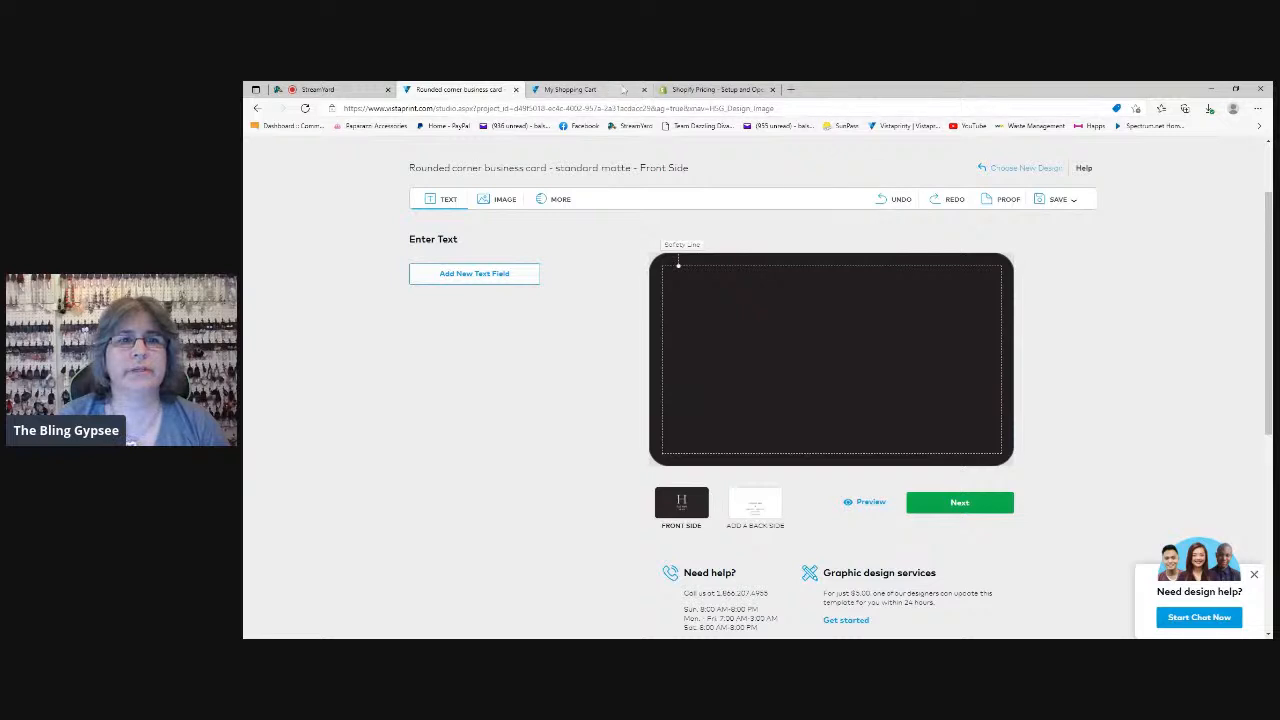
Preview the front and back of the 4" x 6" postcard in the shopping cart, and open its design for editing
click(580, 89)
mouse_move(590, 473)
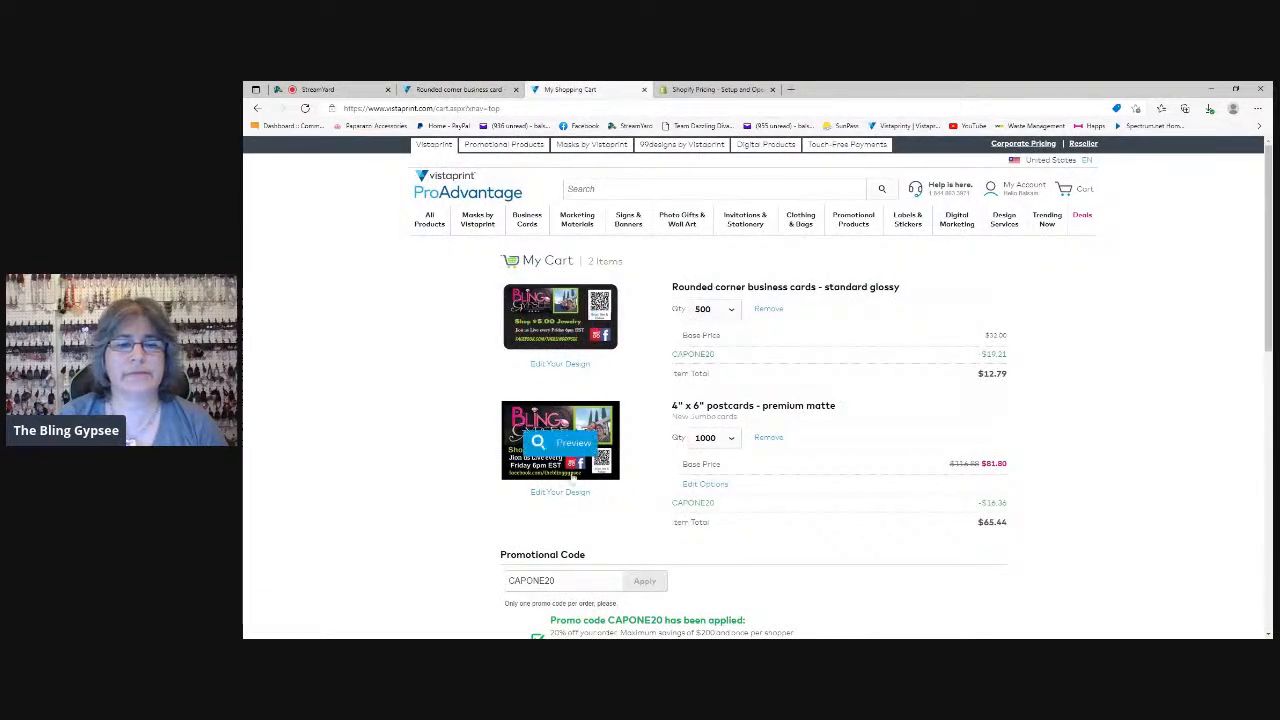
click(566, 447)
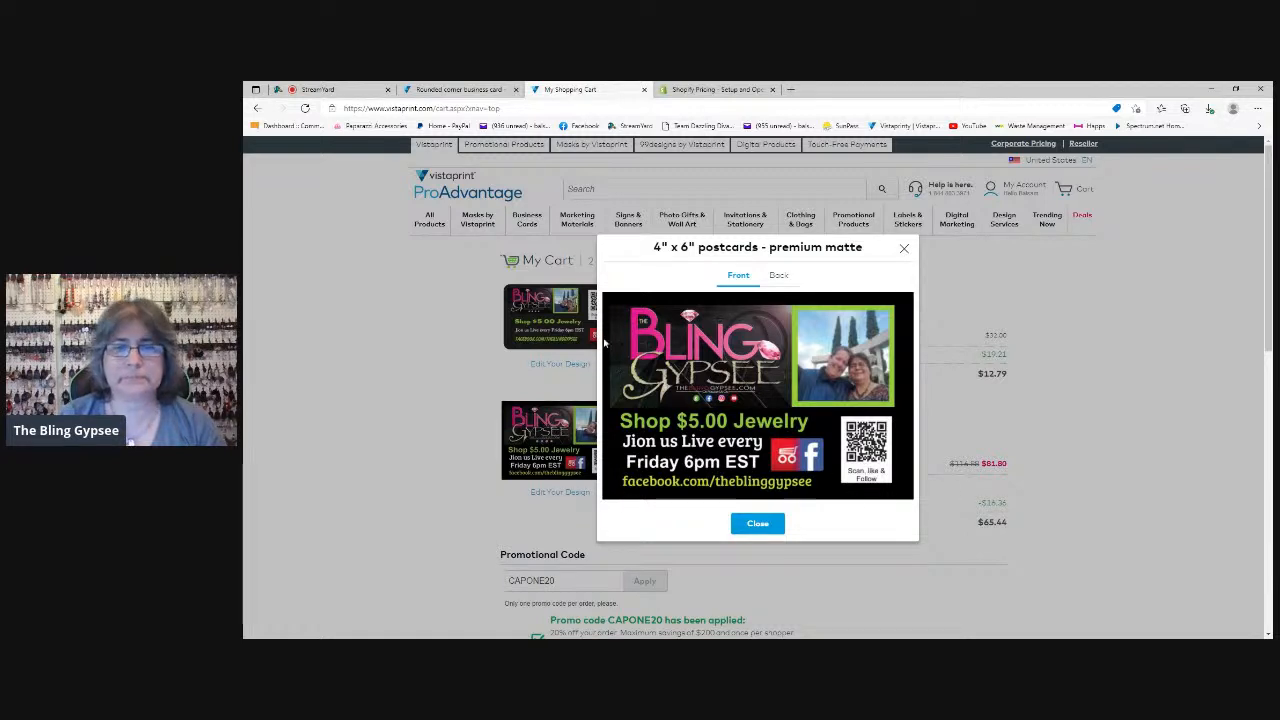
click(784, 280)
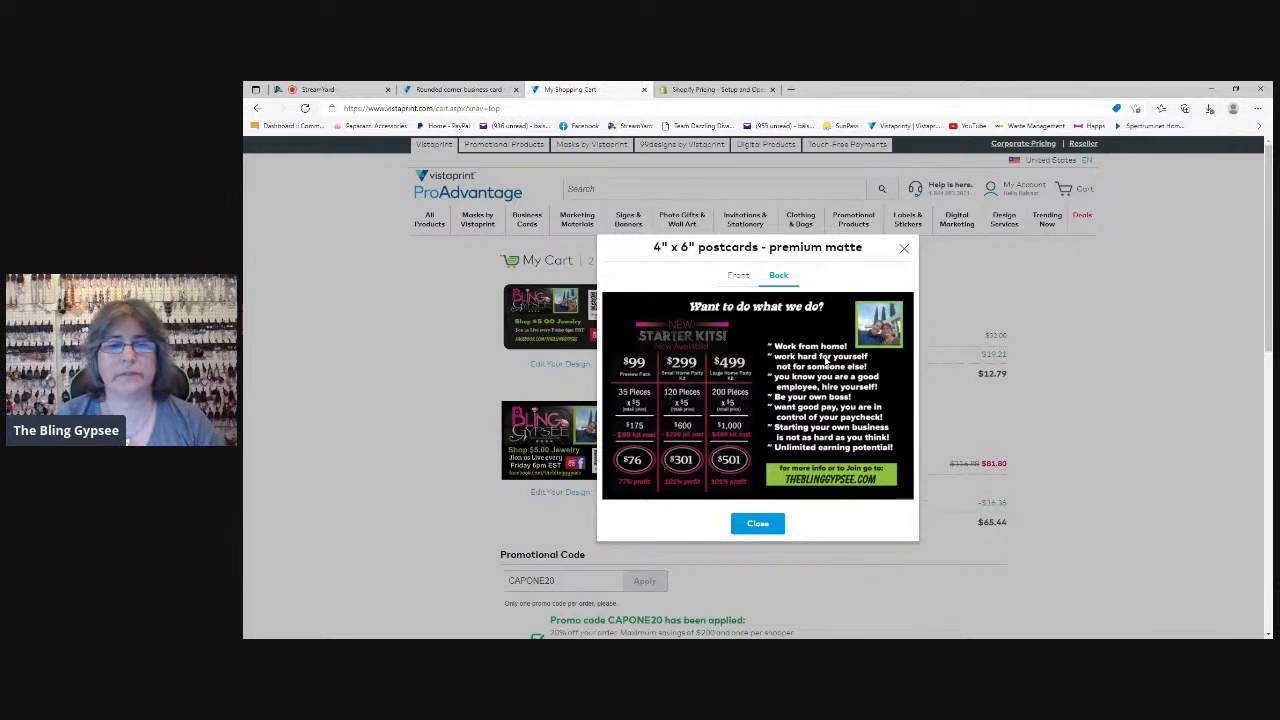
click(738, 277)
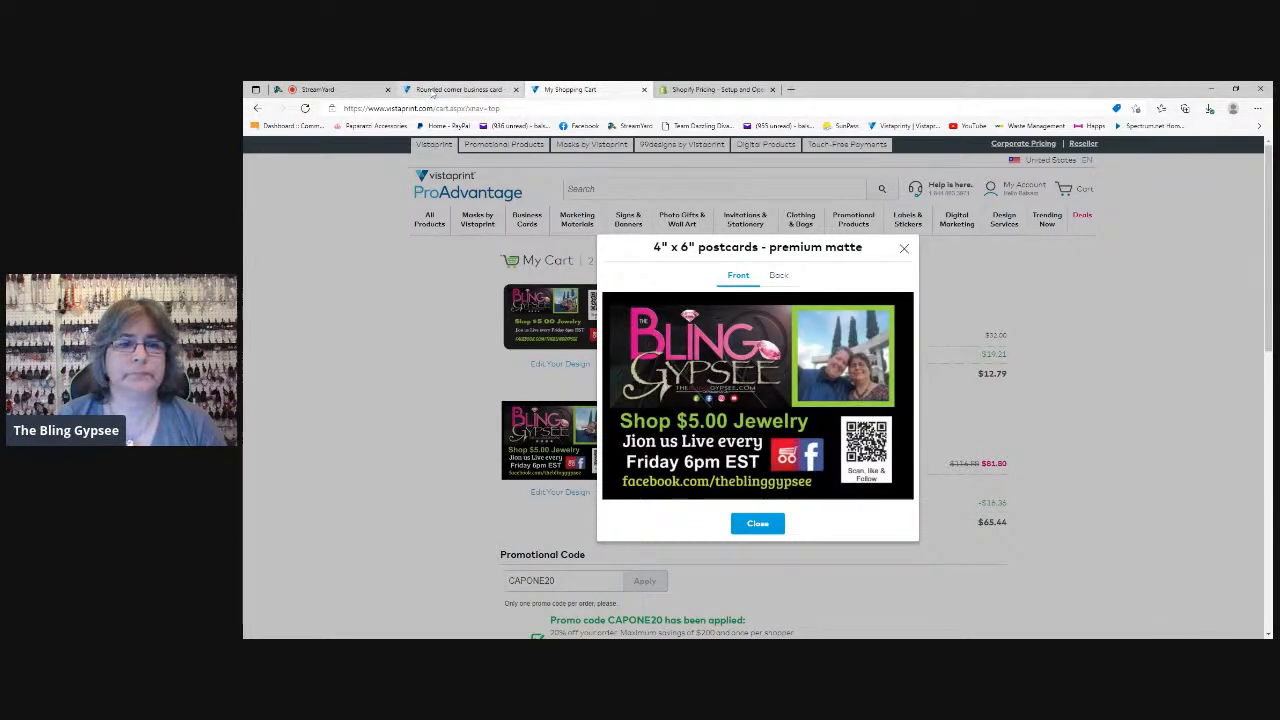
click(904, 246)
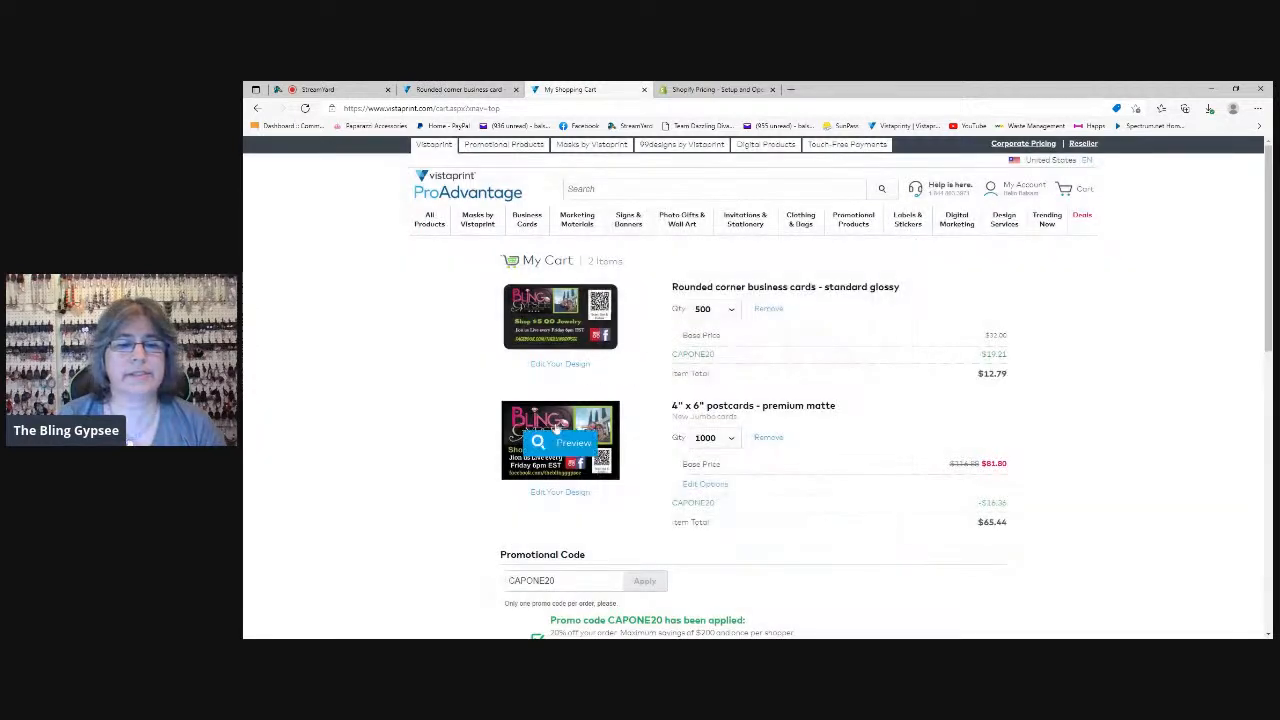
click(584, 494)
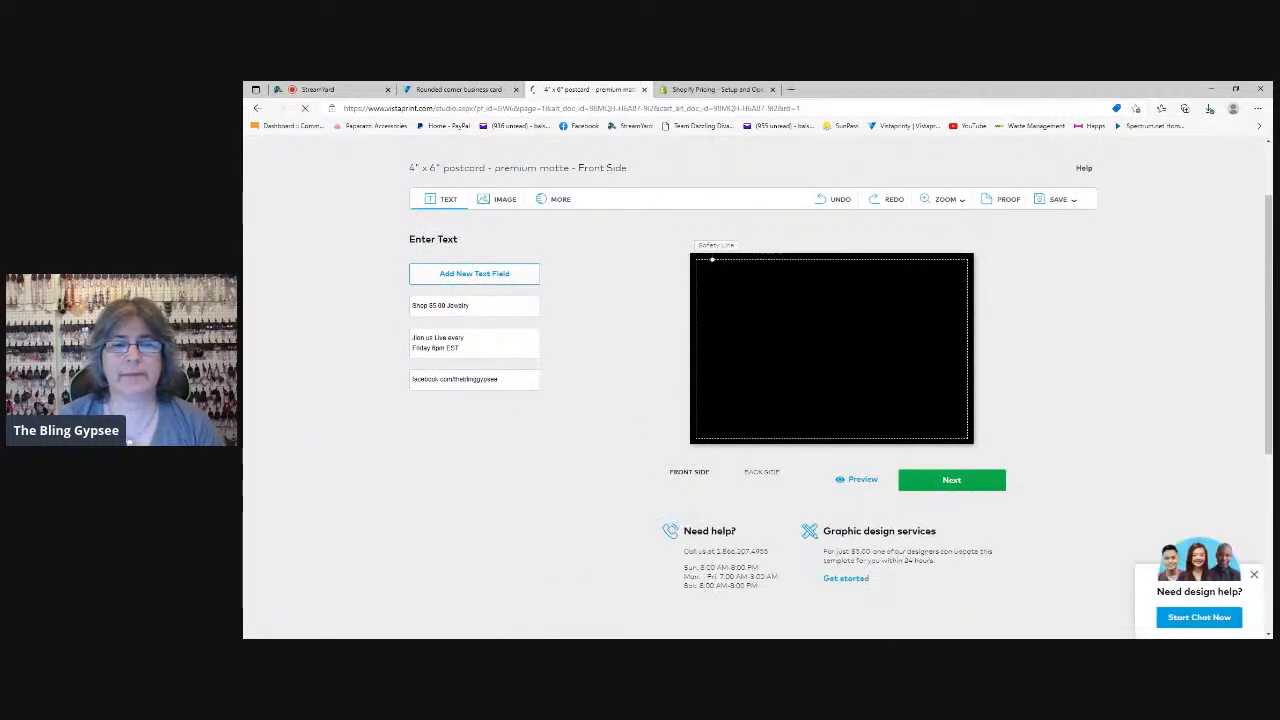
Return to the business card design, upload the green-framed couple photo from the computer and add it to the card's upper right
click(457, 90)
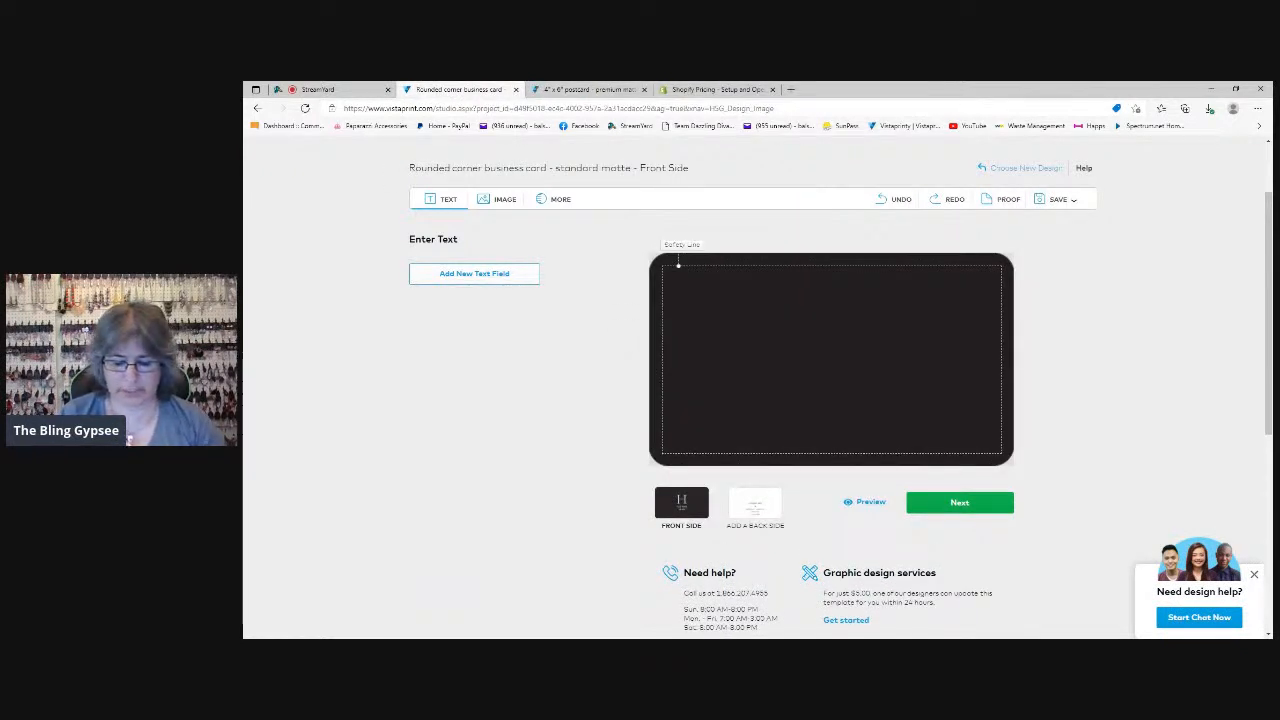
click(505, 201)
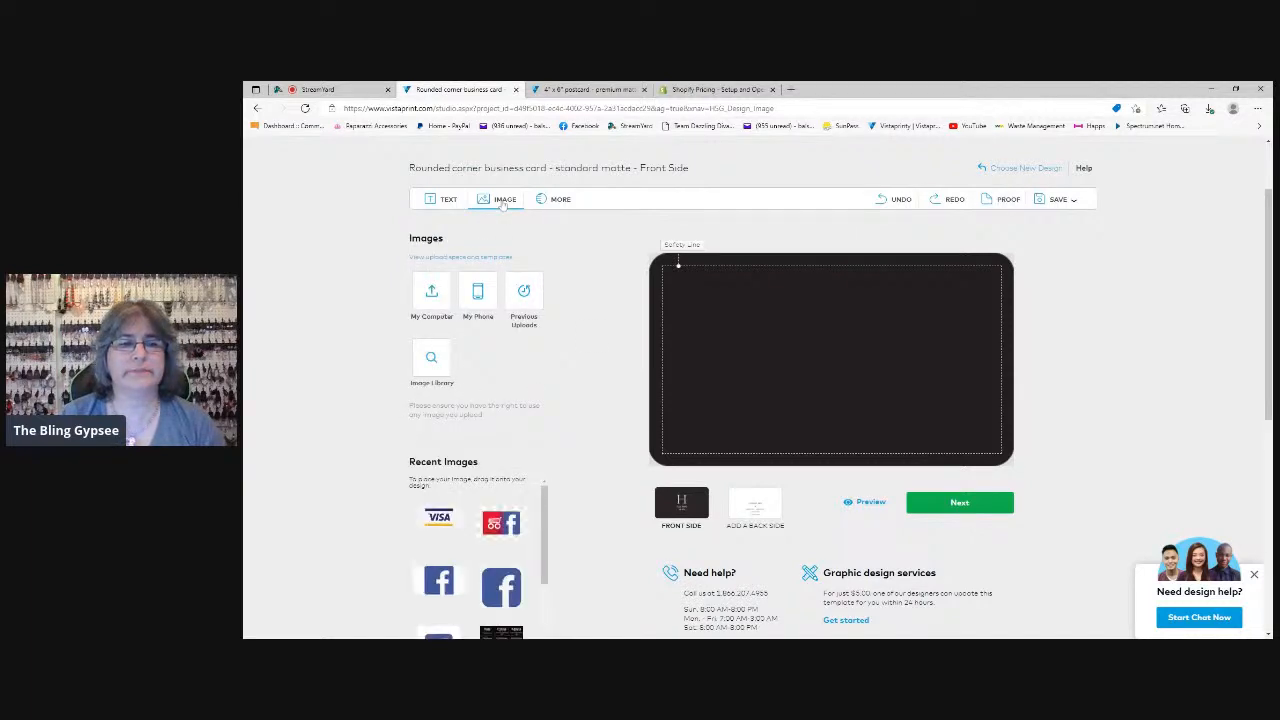
click(432, 292)
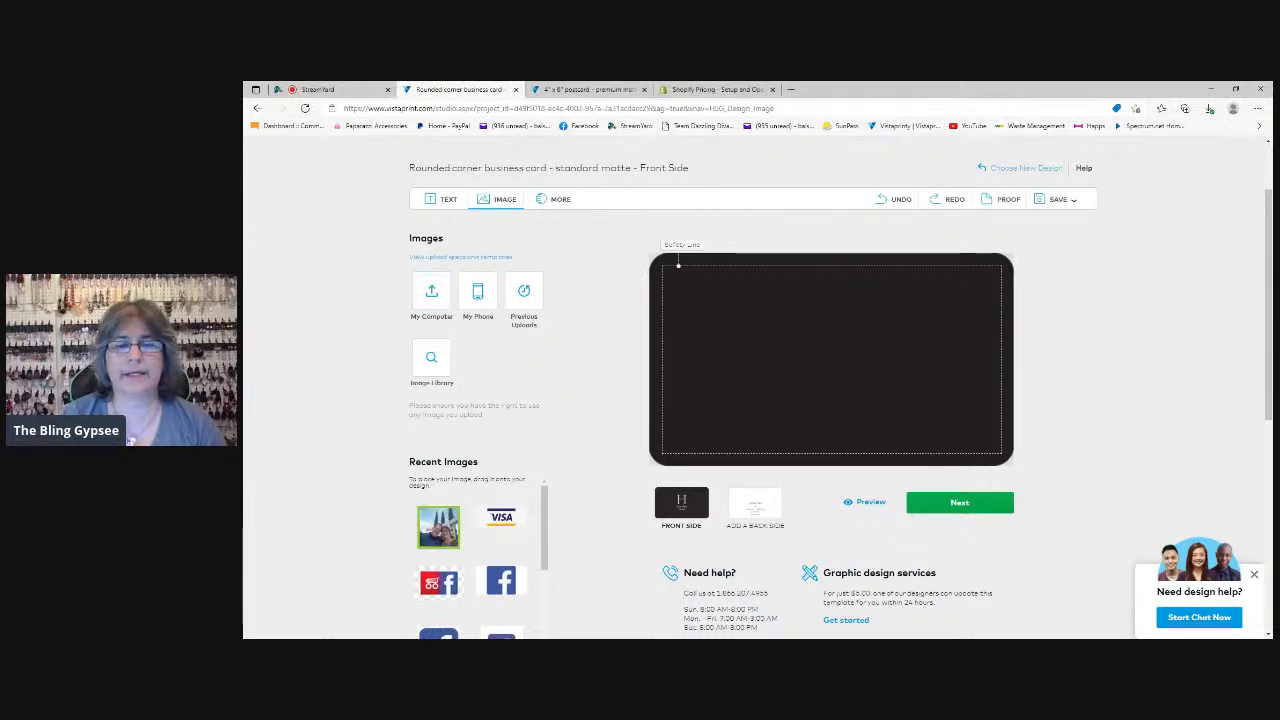
mouse_move(451, 538)
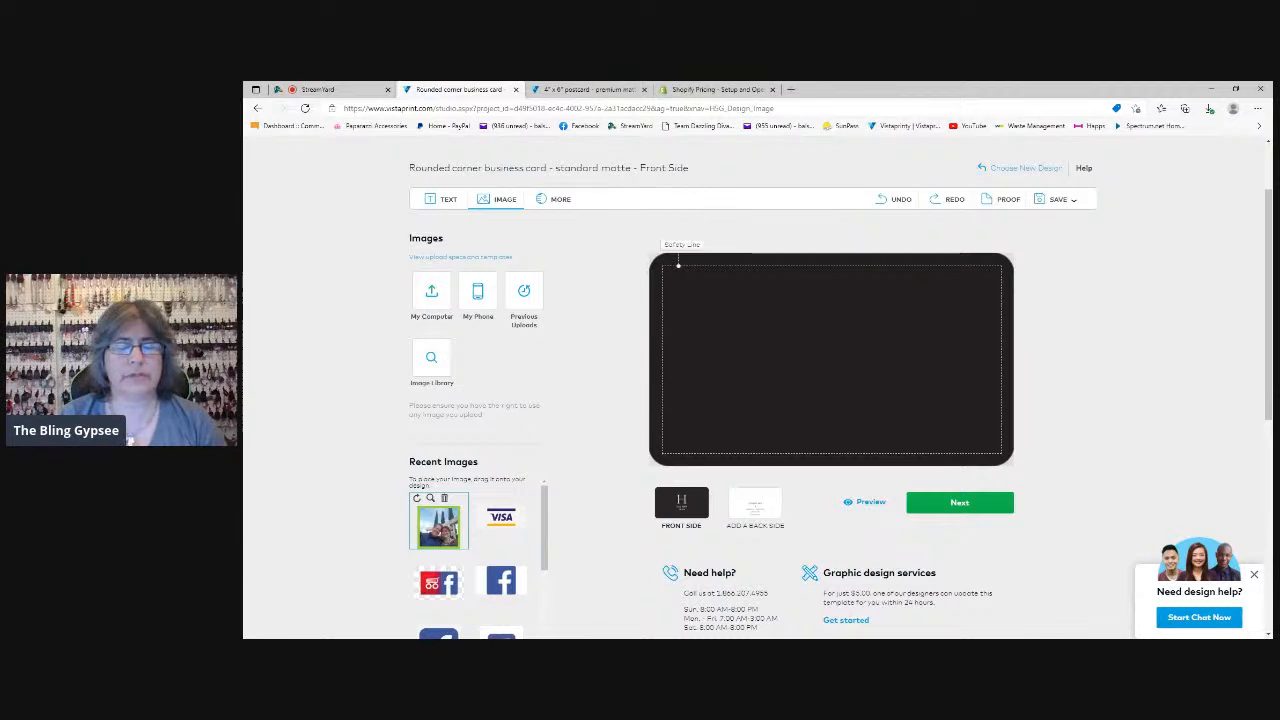
drag(438, 520, 948, 334)
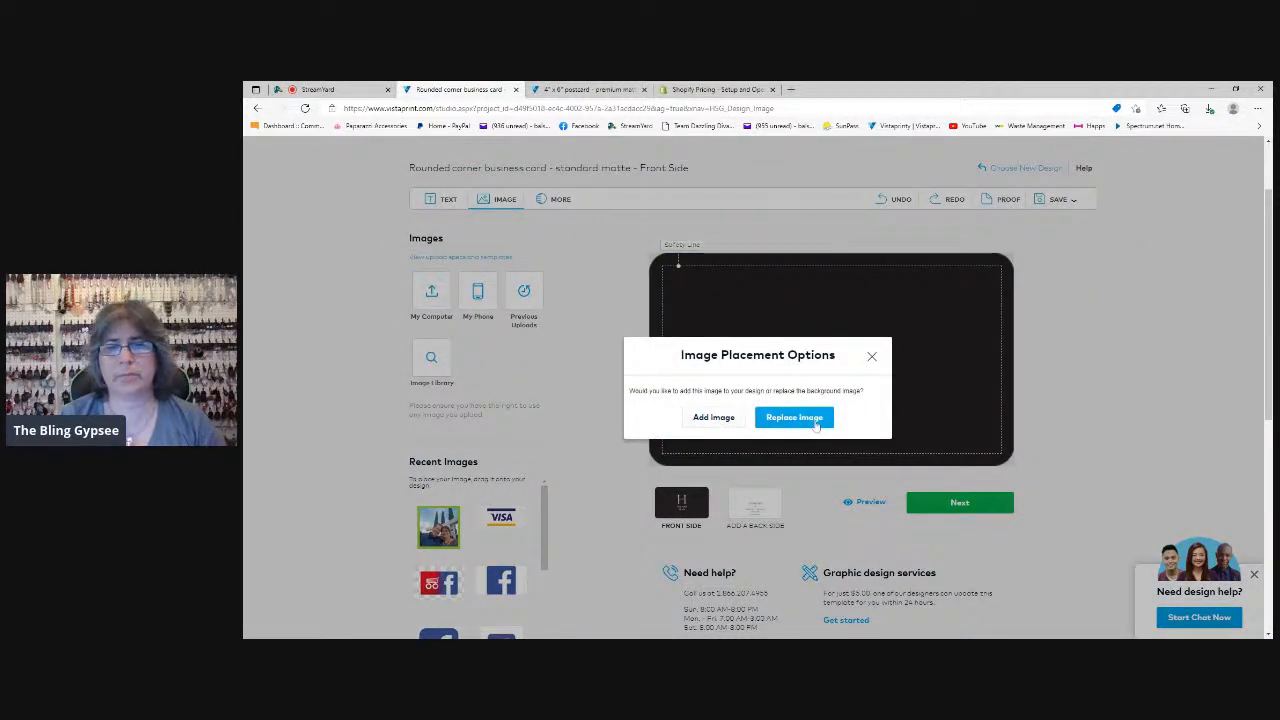
click(712, 418)
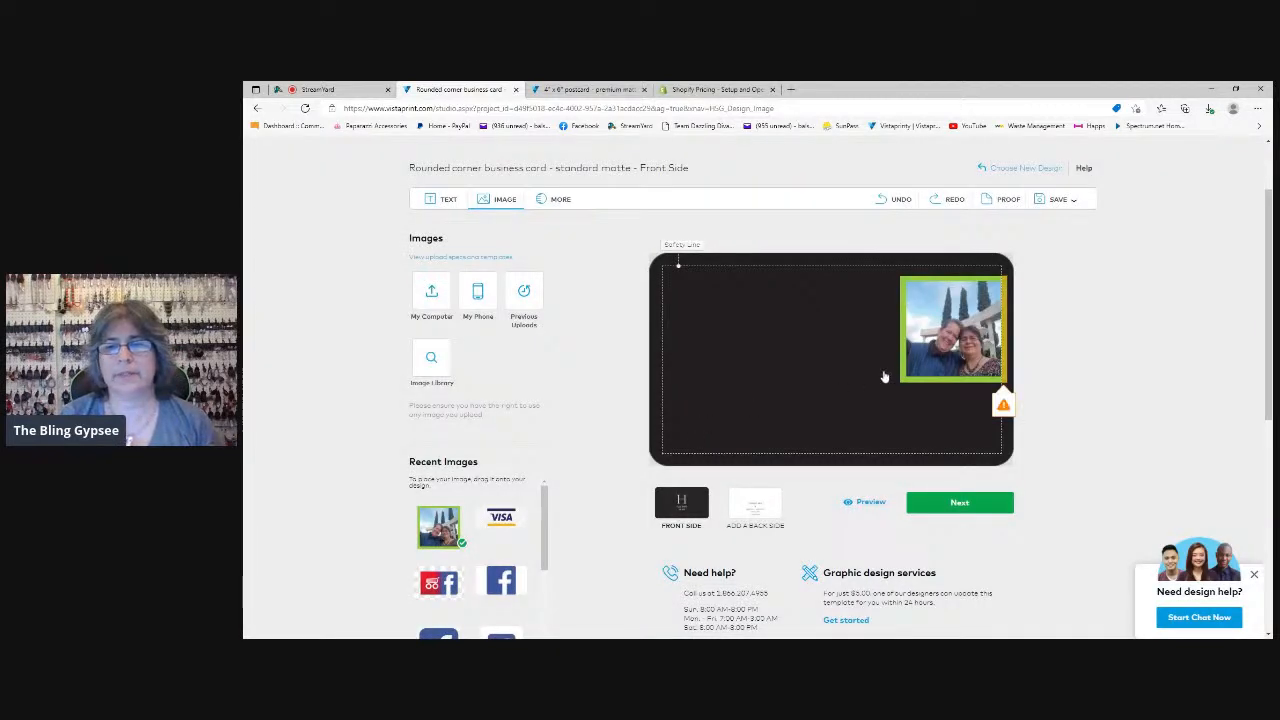
Move the couple photo inside the safety line and shrink it in the card's upper right area
drag(930, 366, 924, 362)
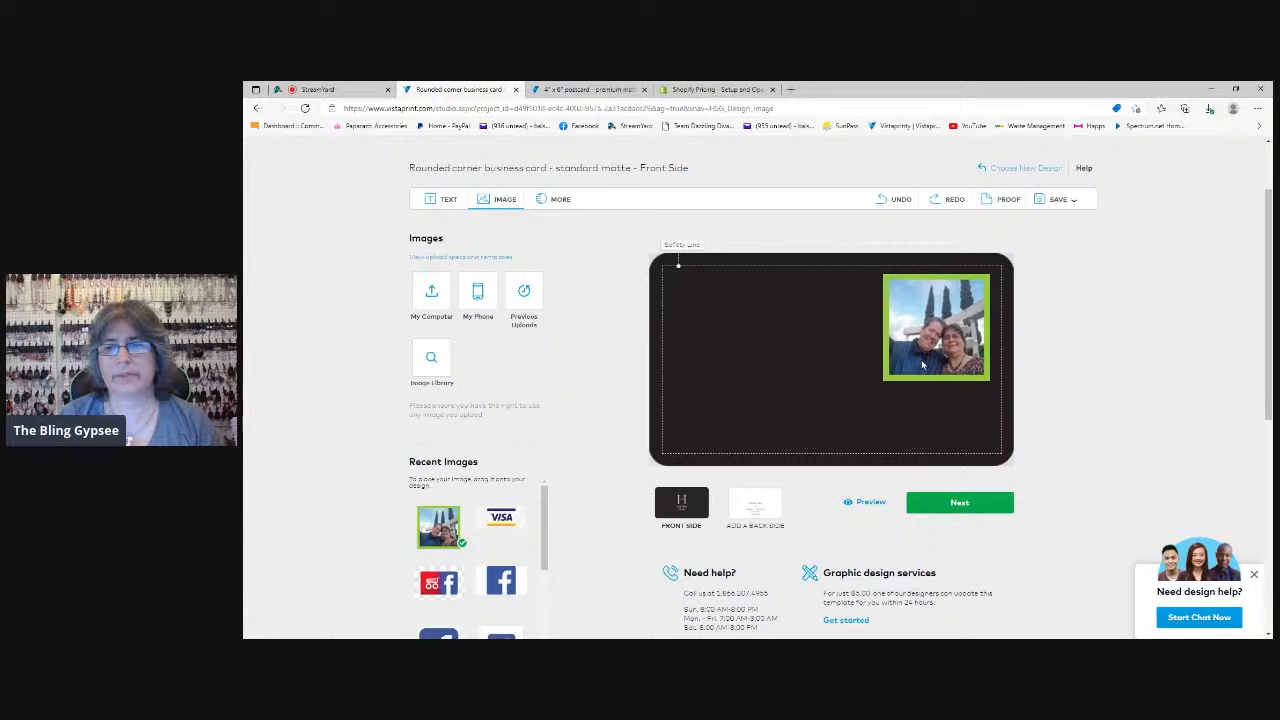
click(924, 362)
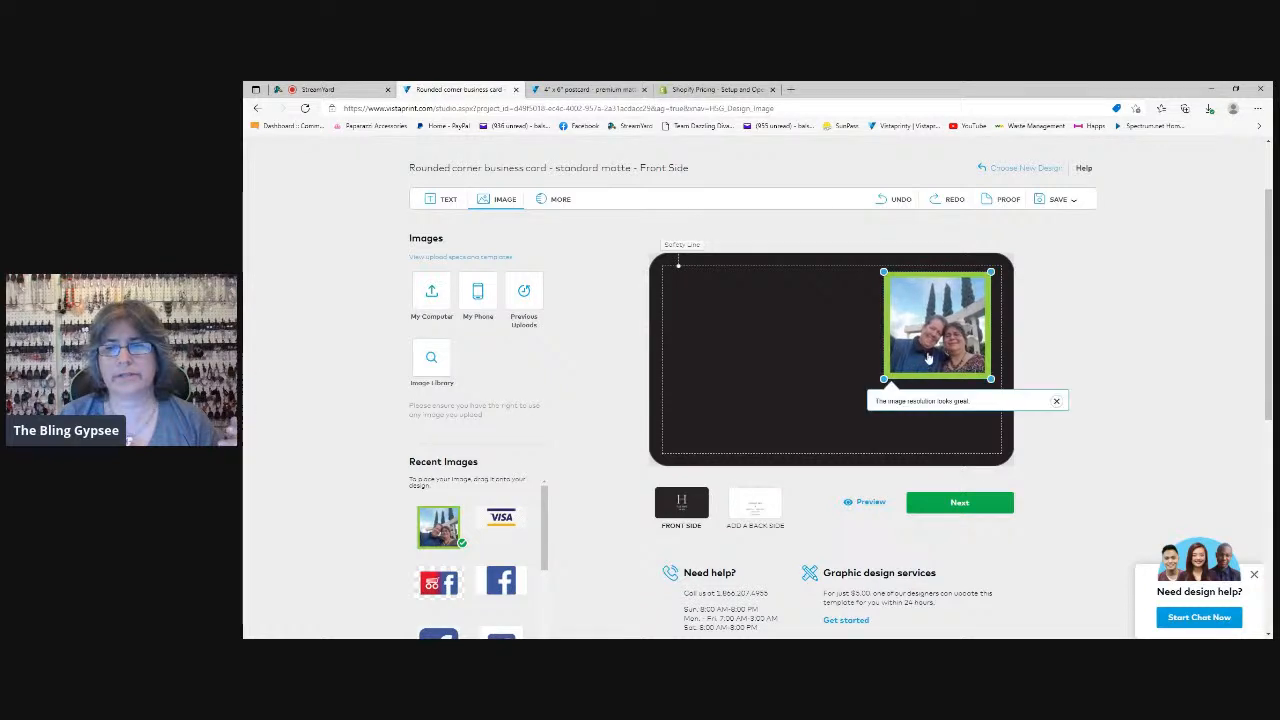
mouse_move(928, 358)
mouse_down()
mouse_move(887, 360)
mouse_move(920, 358)
mouse_up()
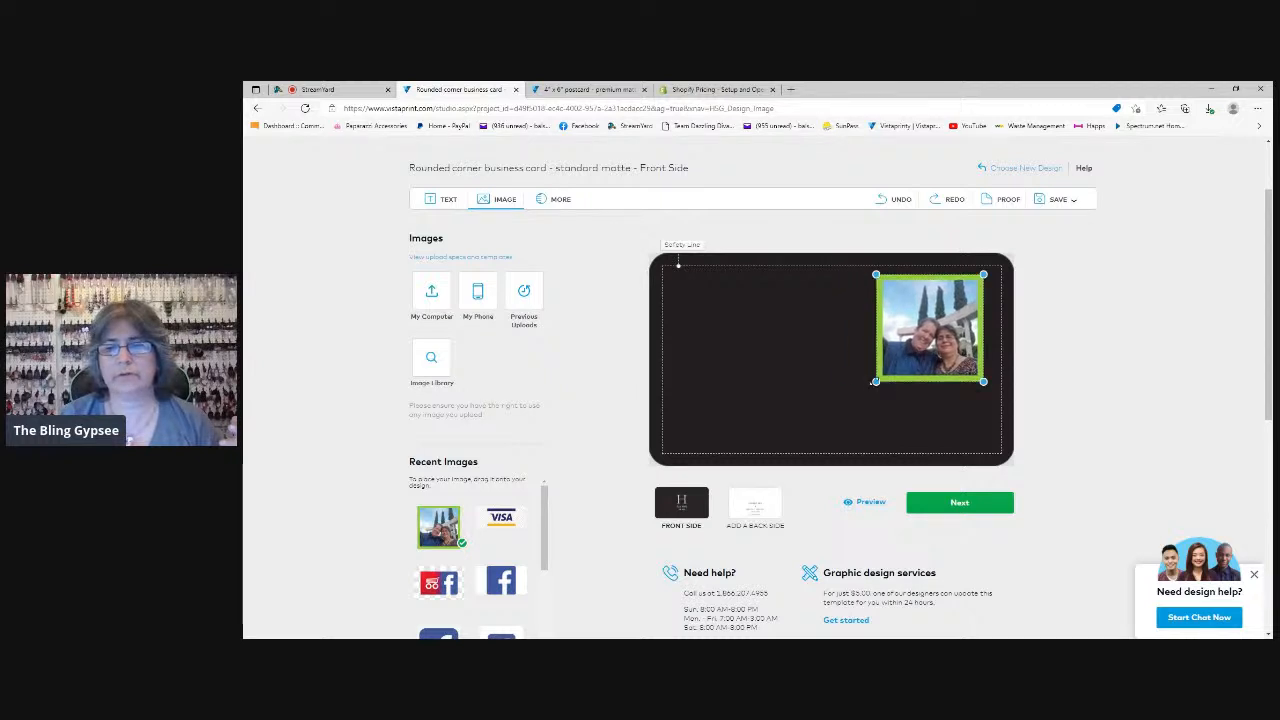
drag(875, 381, 905, 377)
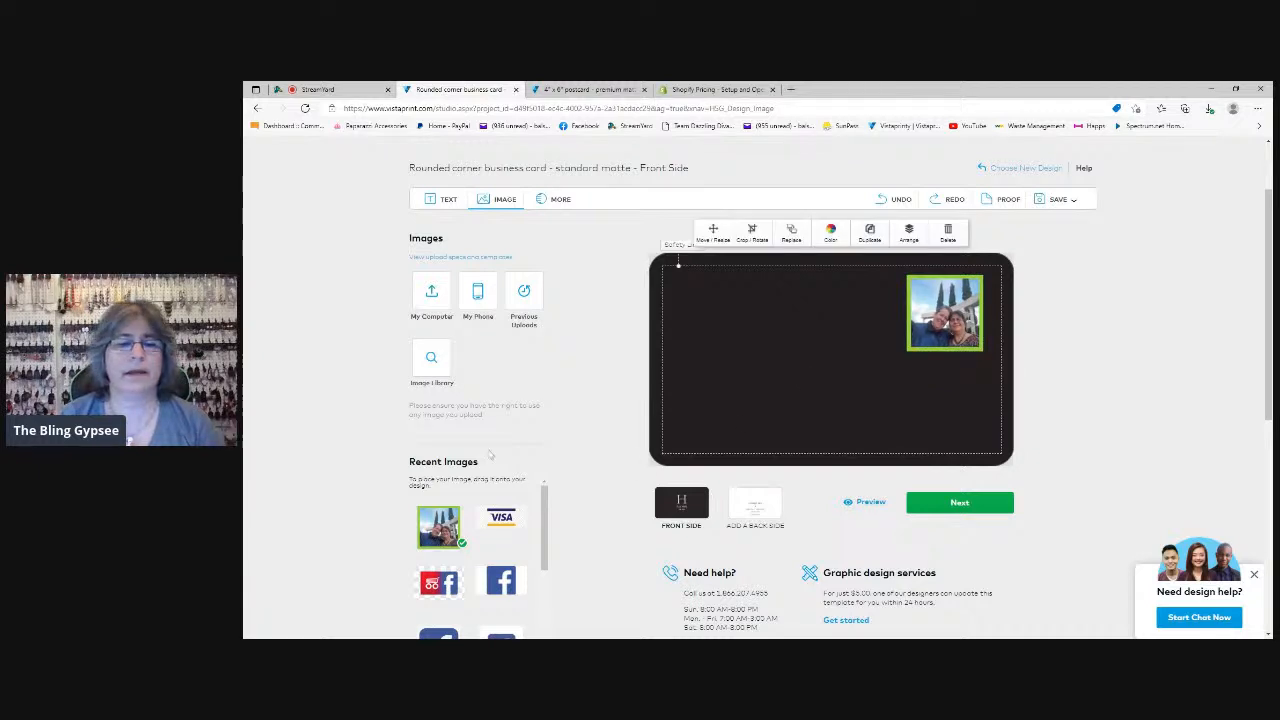
Upload the Bling Gypsee logo from the computer and add it as an image on the card's upper left
click(437, 302)
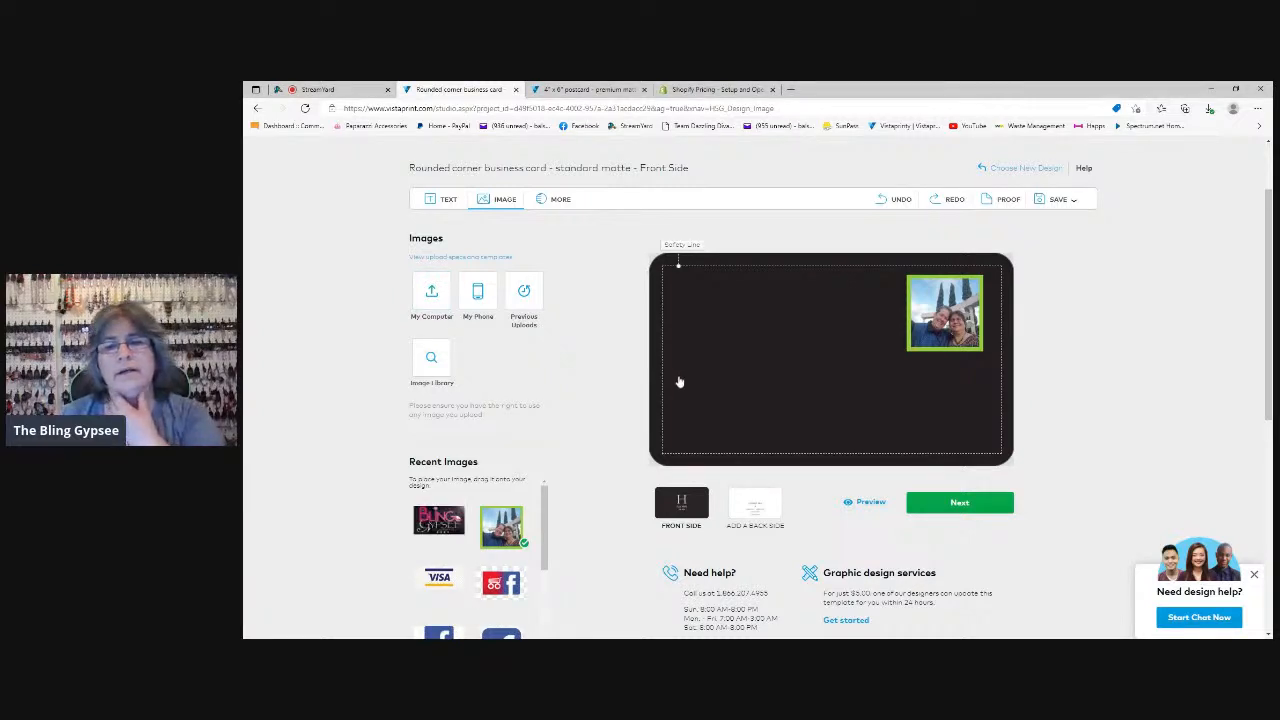
mouse_move(443, 535)
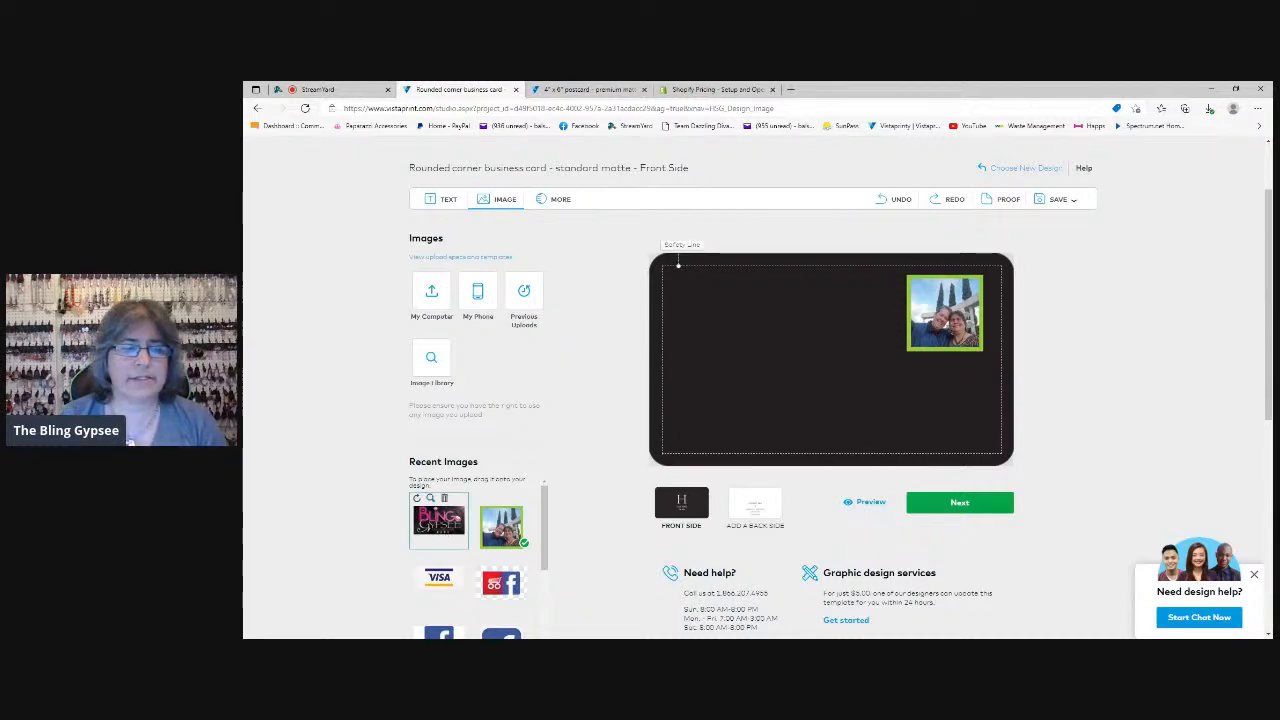
drag(440, 525, 778, 322)
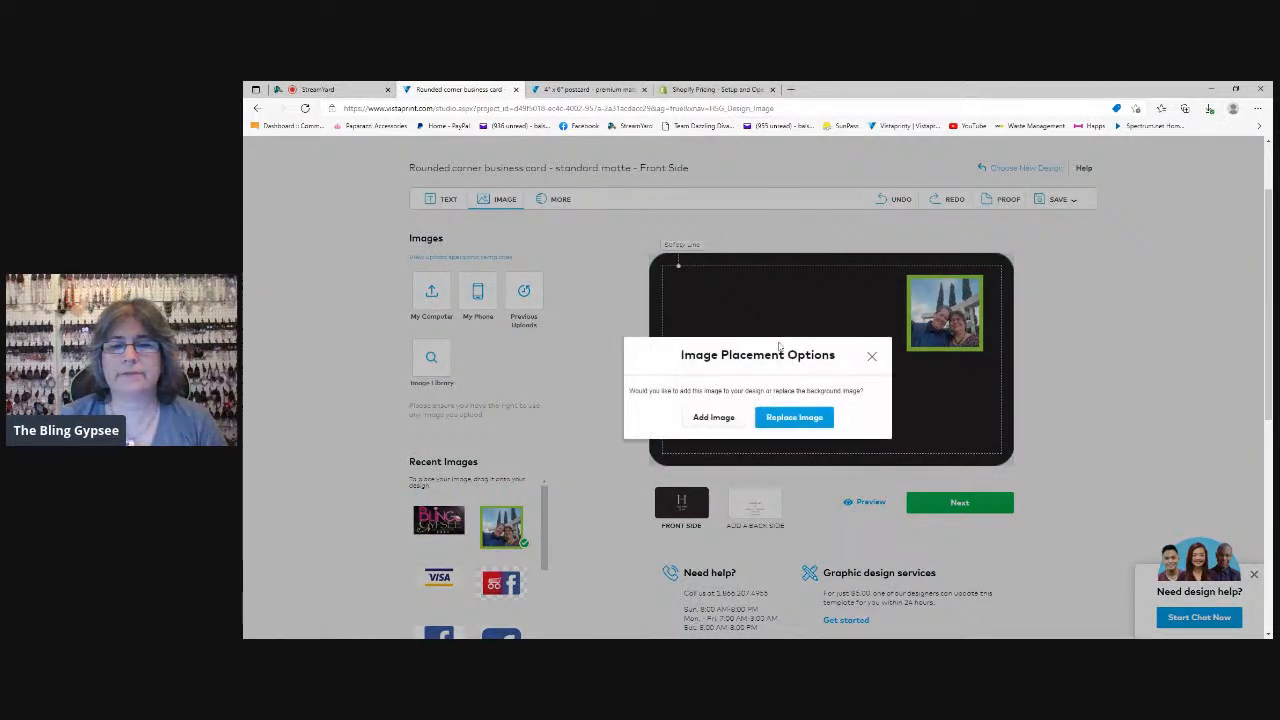
click(712, 417)
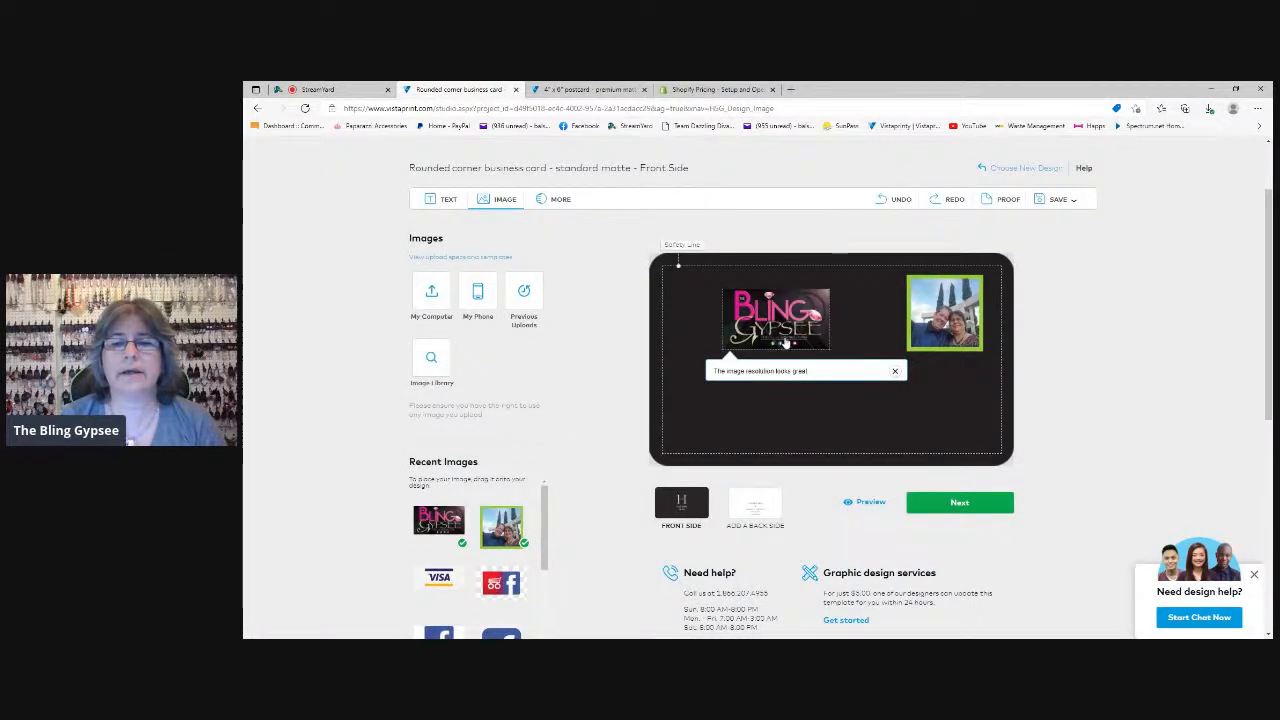
Enlarge the Bling Gypsee logo along the card's upper area and move the couple photo directly against its right edge
click(786, 343)
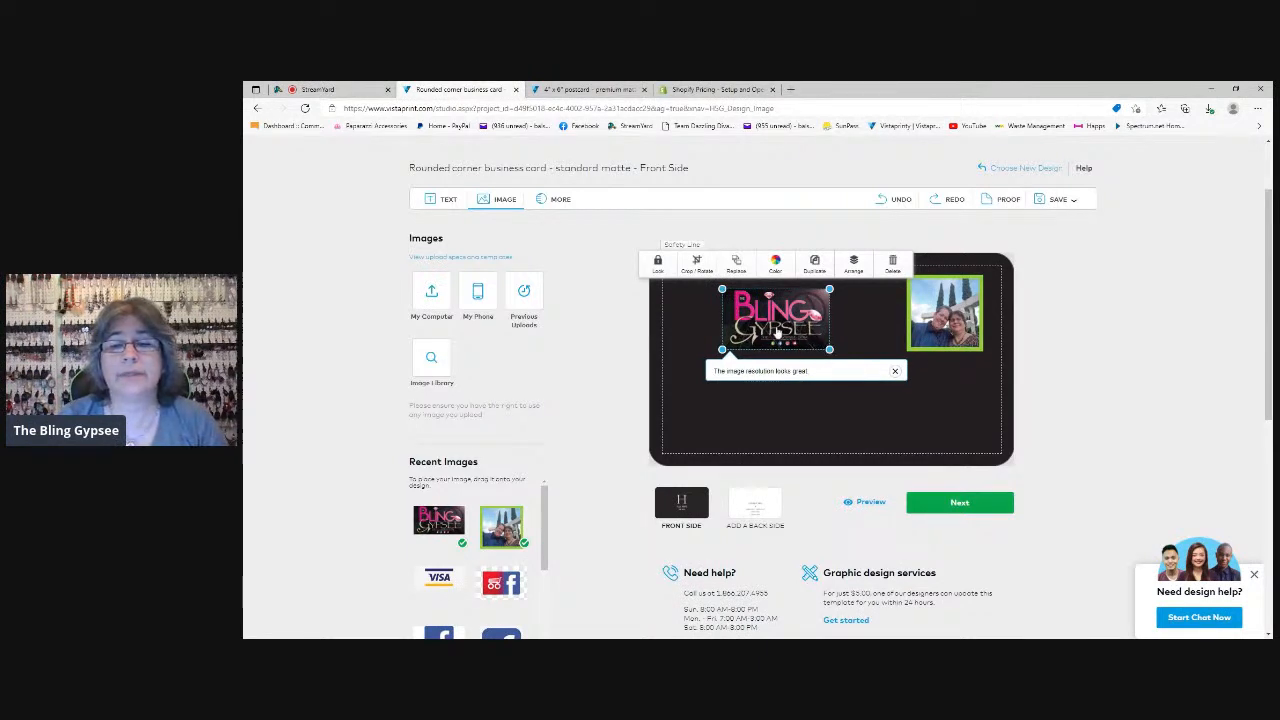
drag(829, 349, 799, 337)
drag(949, 340, 898, 340)
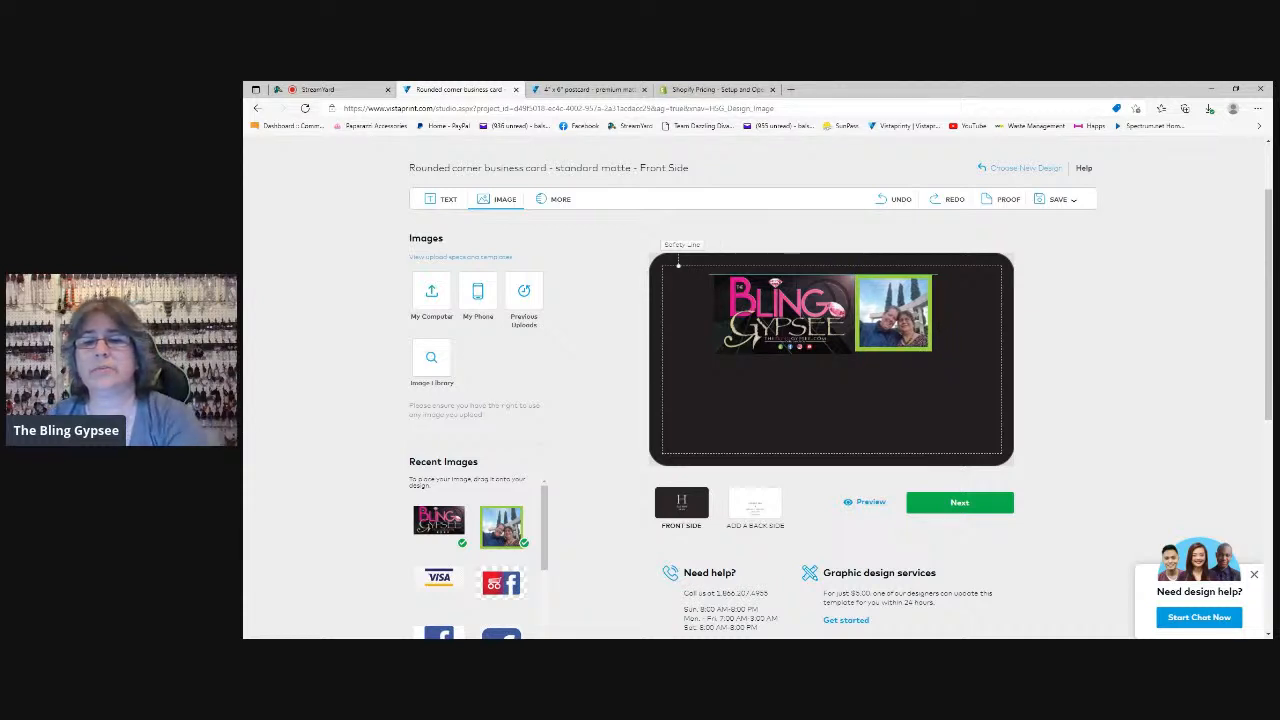
Enlarge the couple photo slightly so its height matches the adjoining Bling Gypsee logo
click(896, 348)
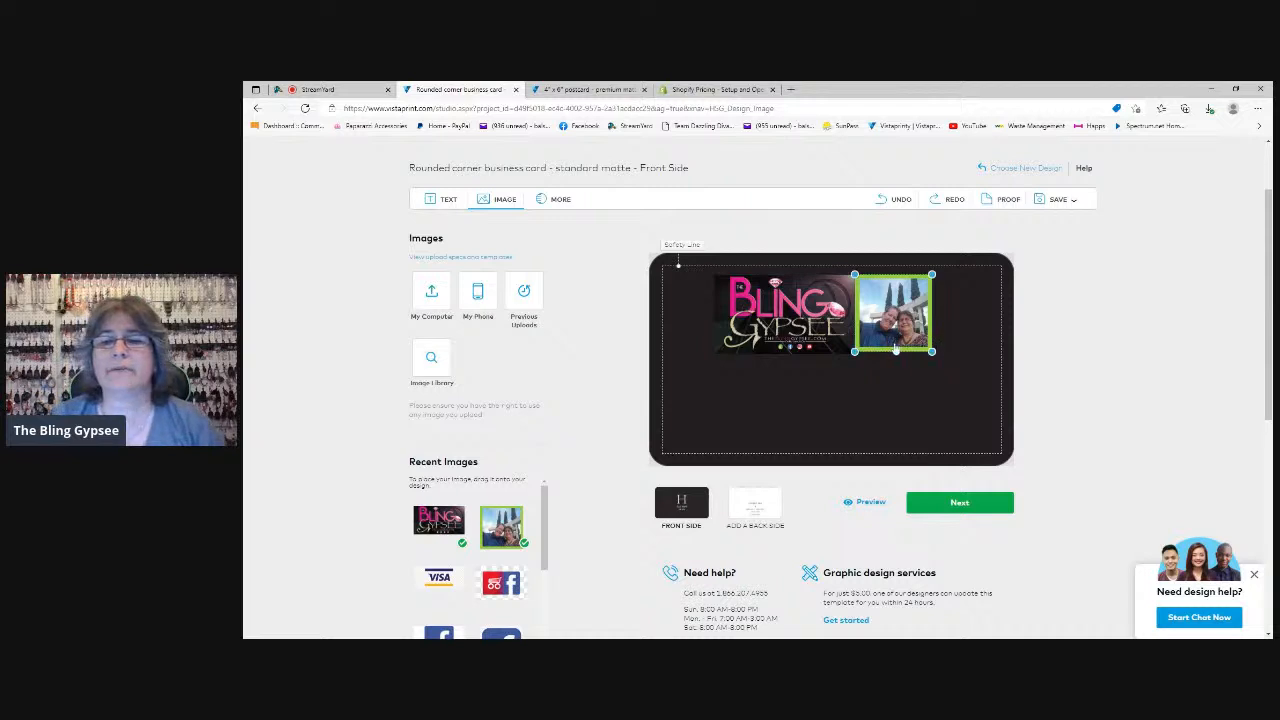
click(842, 358)
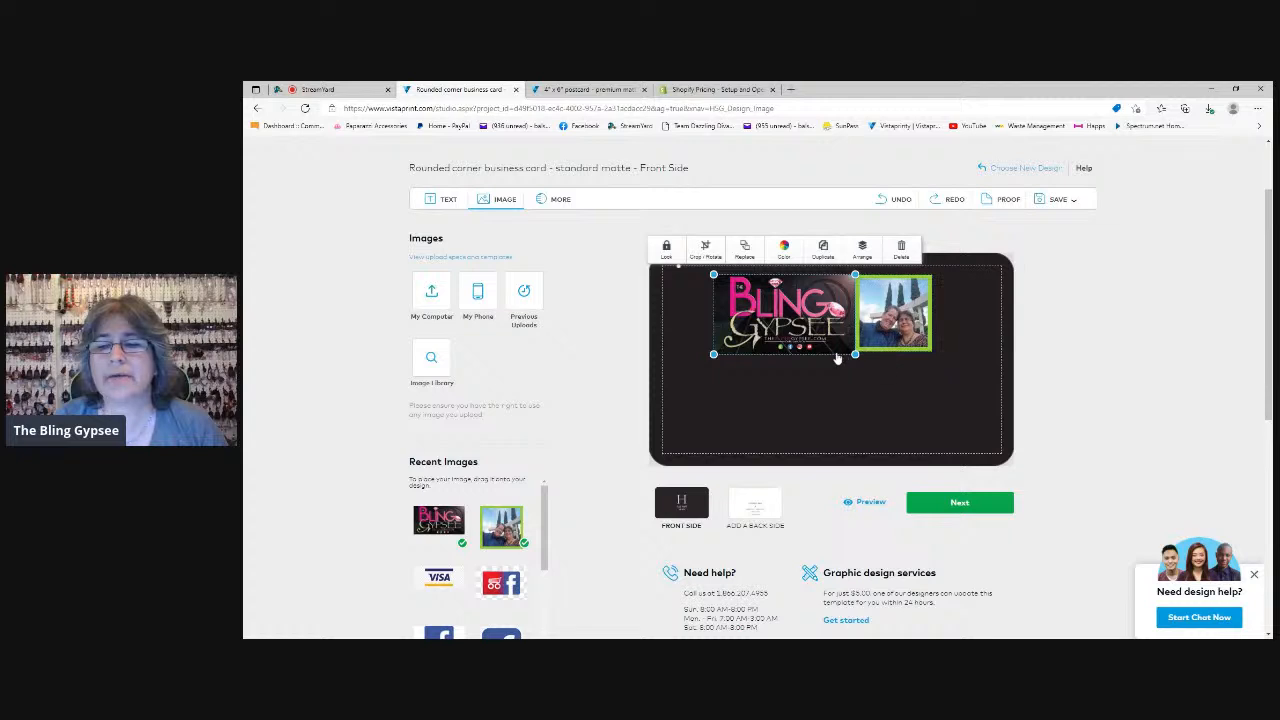
click(932, 357)
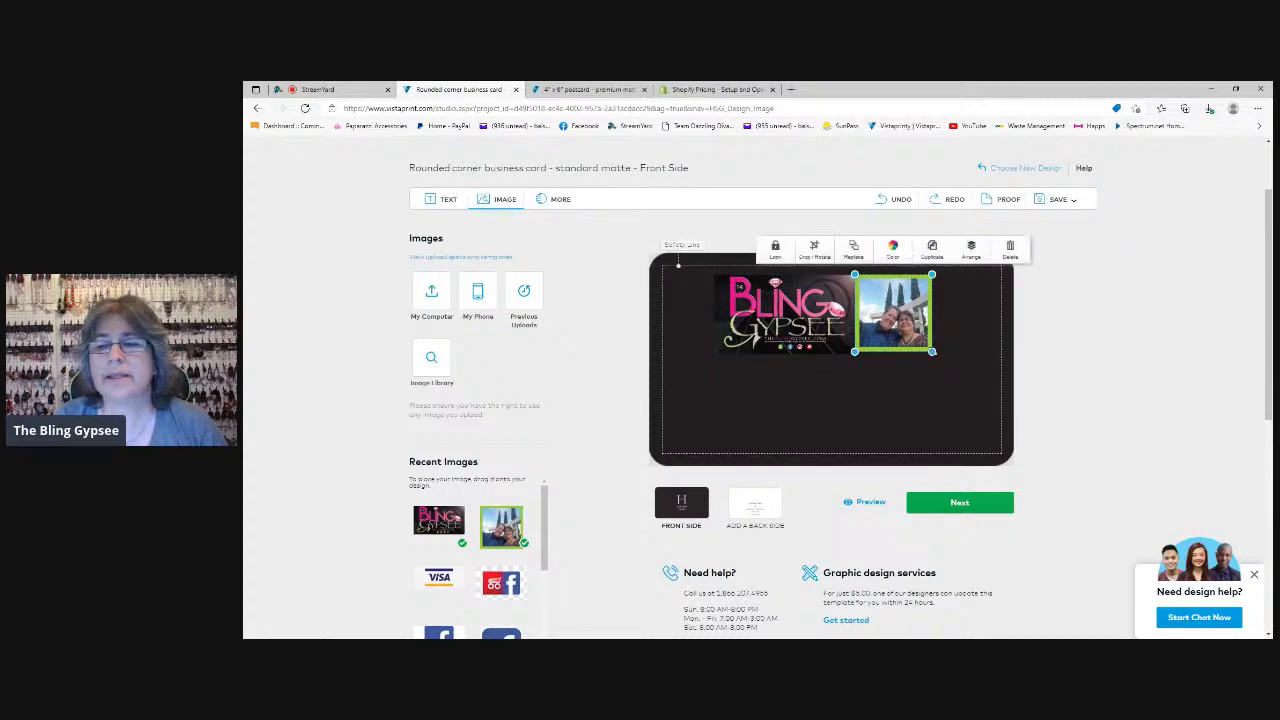
click(828, 351)
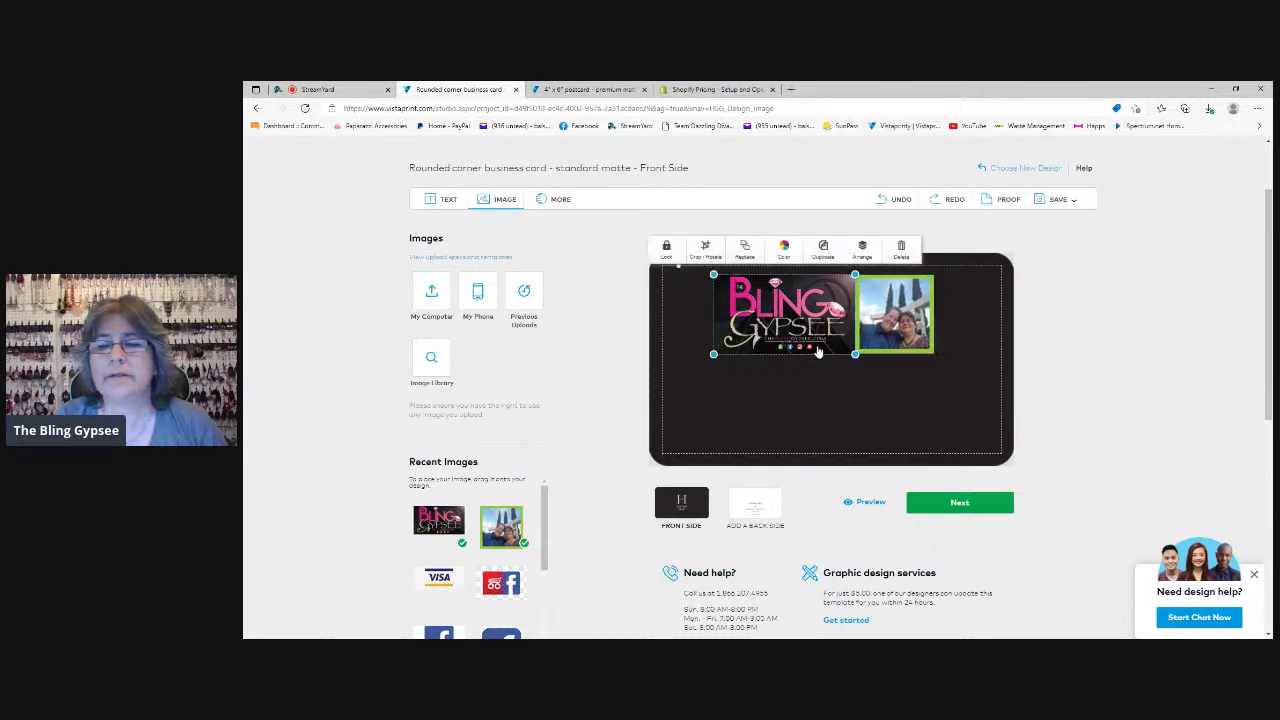
click(797, 376)
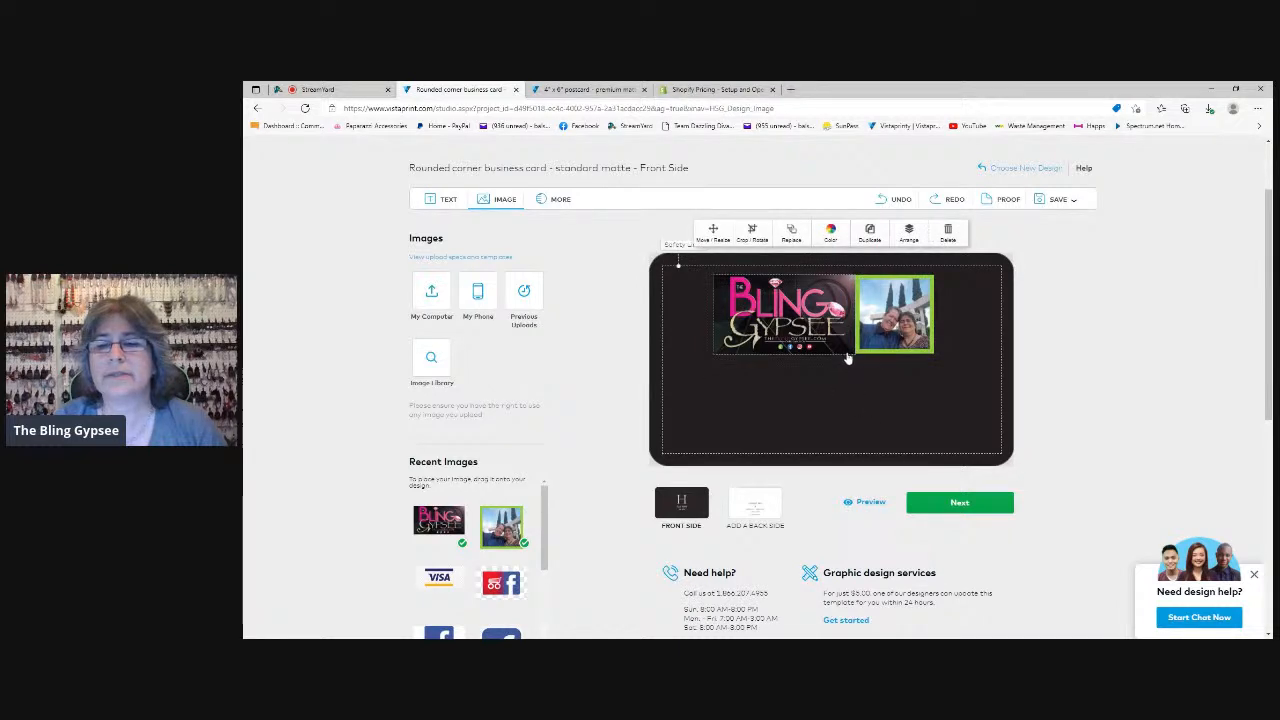
click(928, 348)
drag(937, 356, 939, 361)
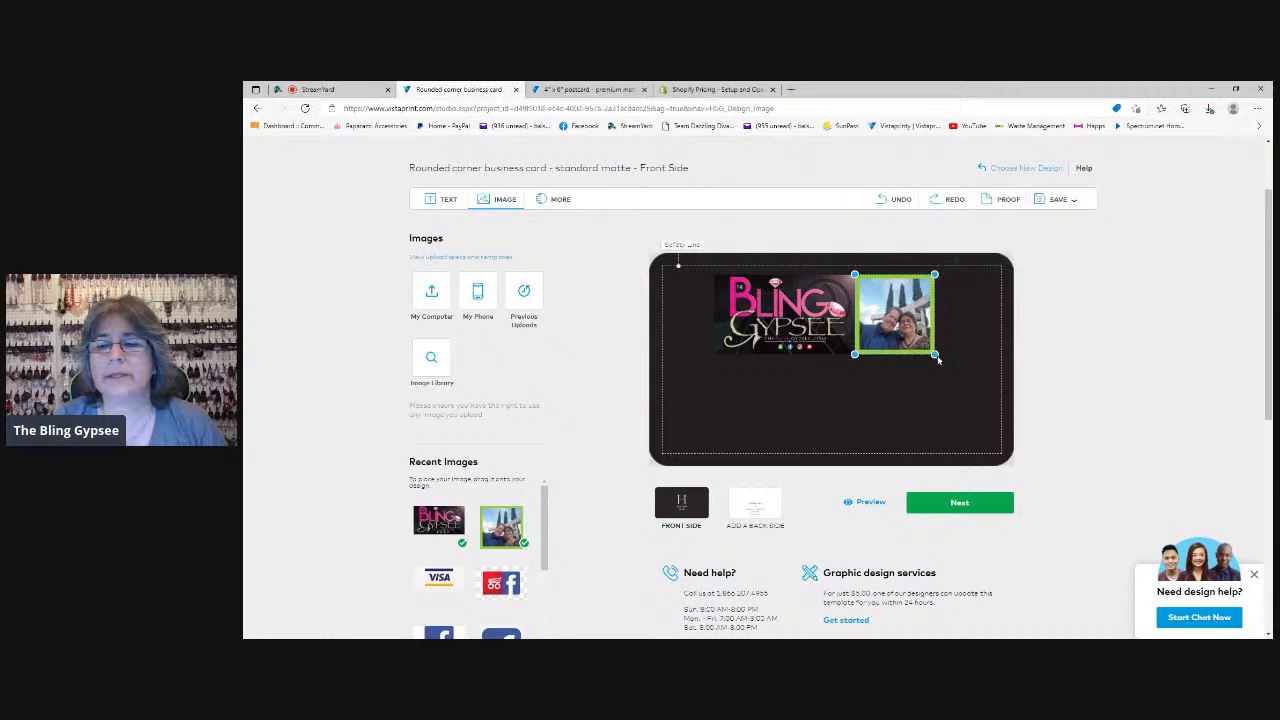
Check the alignment of the logo and the couple photo by selecting and deselecting the images
click(812, 351)
click(843, 376)
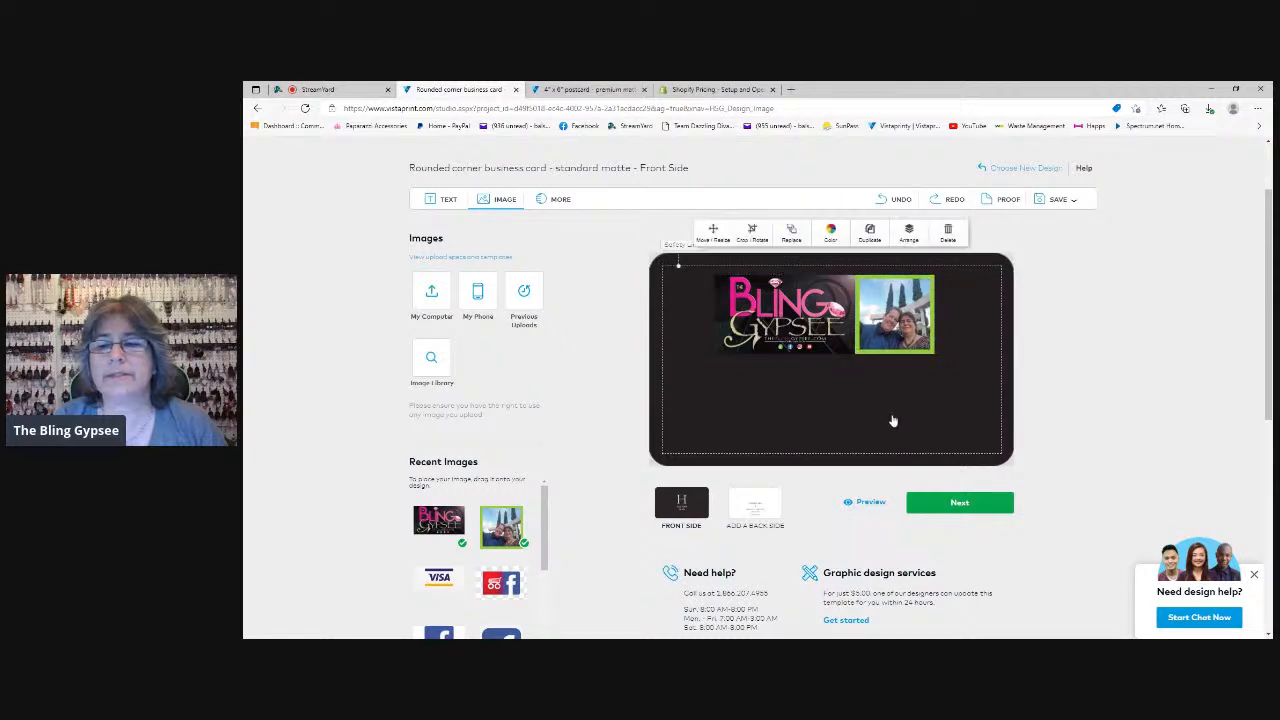
click(877, 350)
click(822, 346)
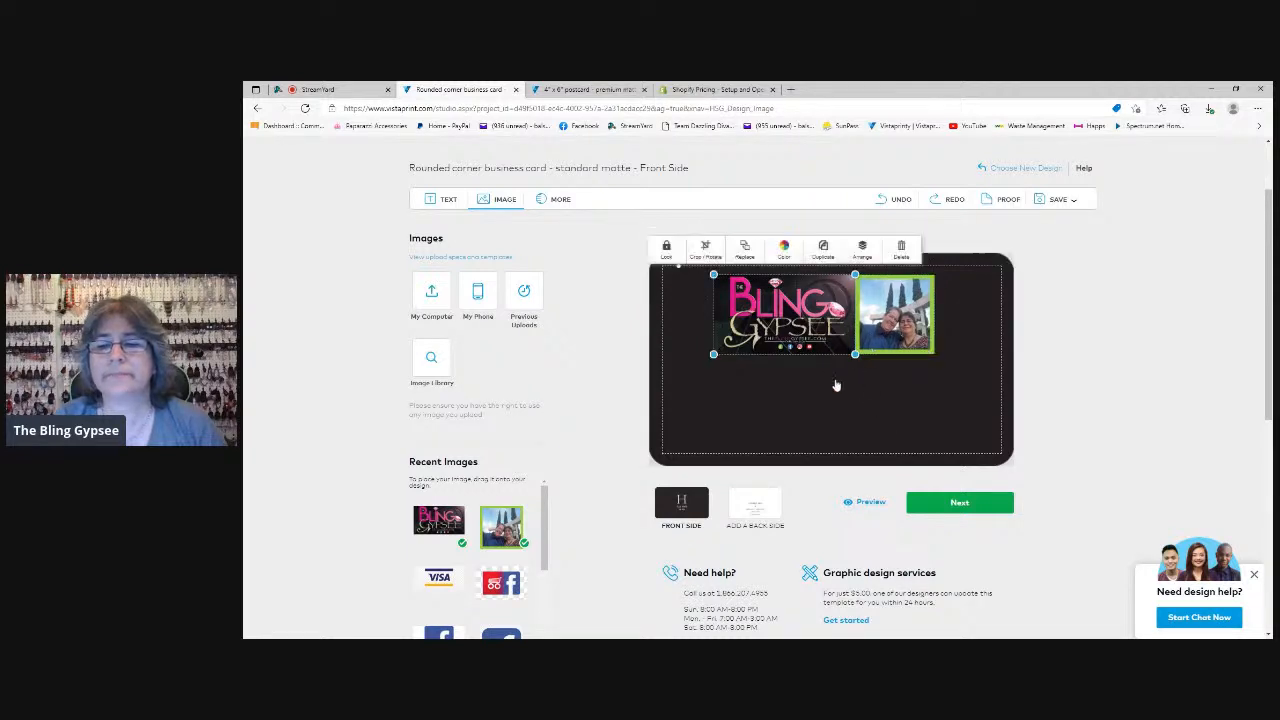
click(849, 411)
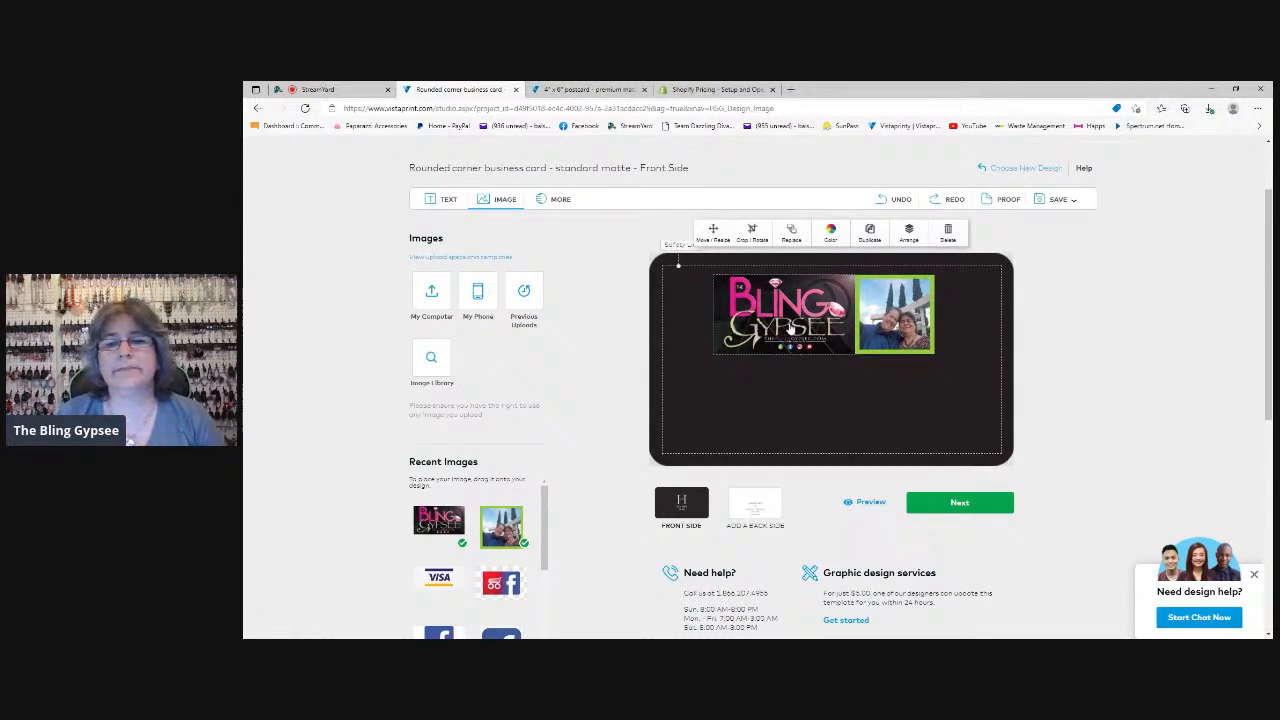
click(790, 328)
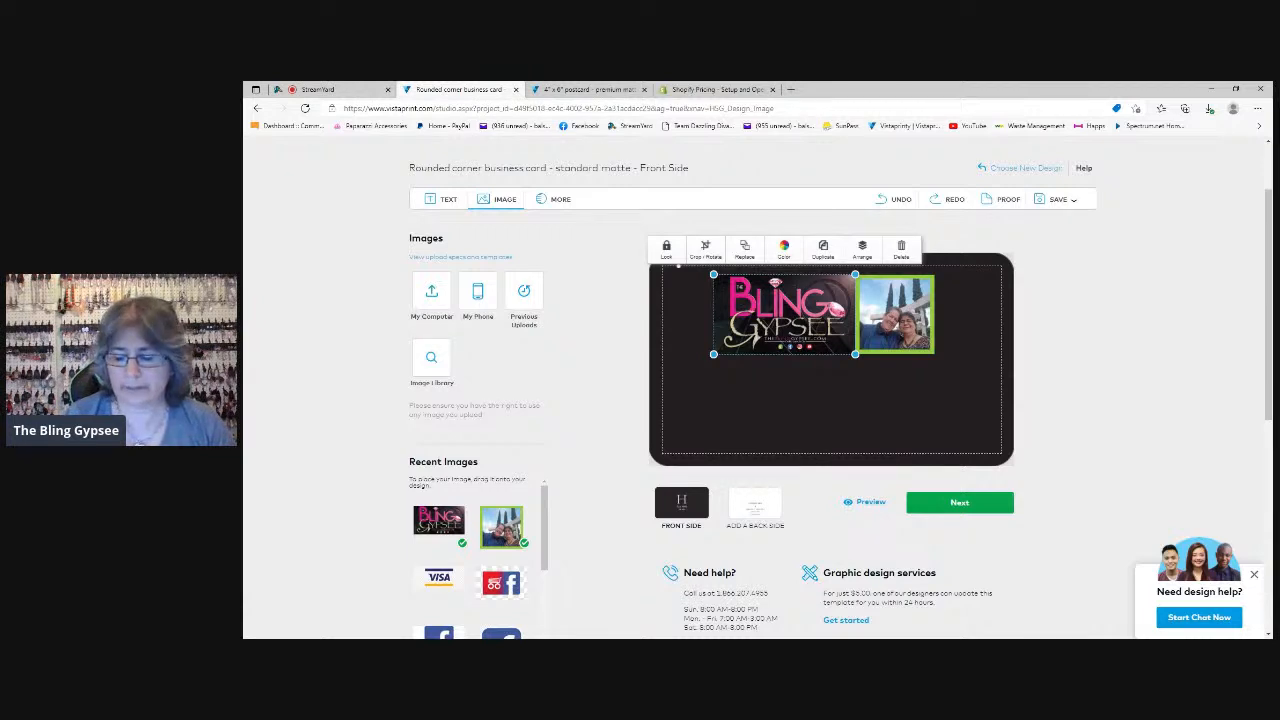
Shift the Bling Gypsee logo and the adjoining couple photo closer to the card's left safety line, keeping them side by side
drag(791, 316, 761, 316)
click(896, 318)
drag(896, 318, 868, 318)
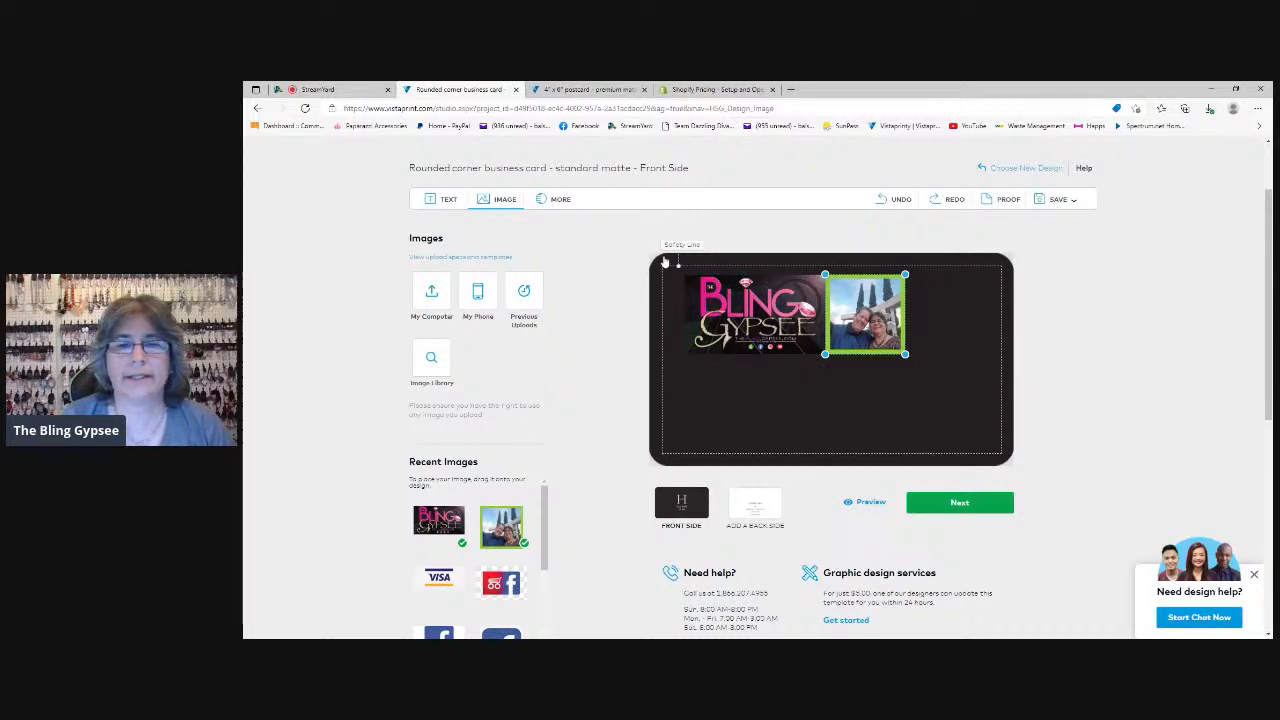
click(738, 340)
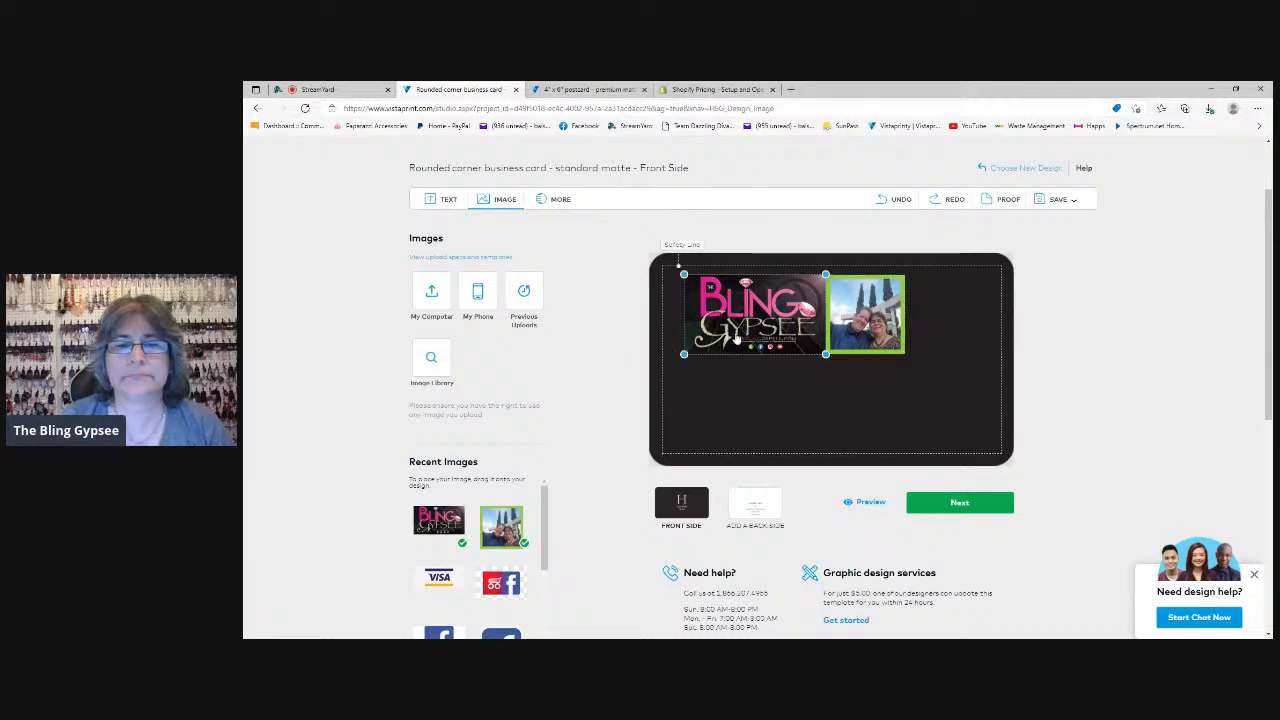
drag(738, 340, 729, 340)
click(860, 322)
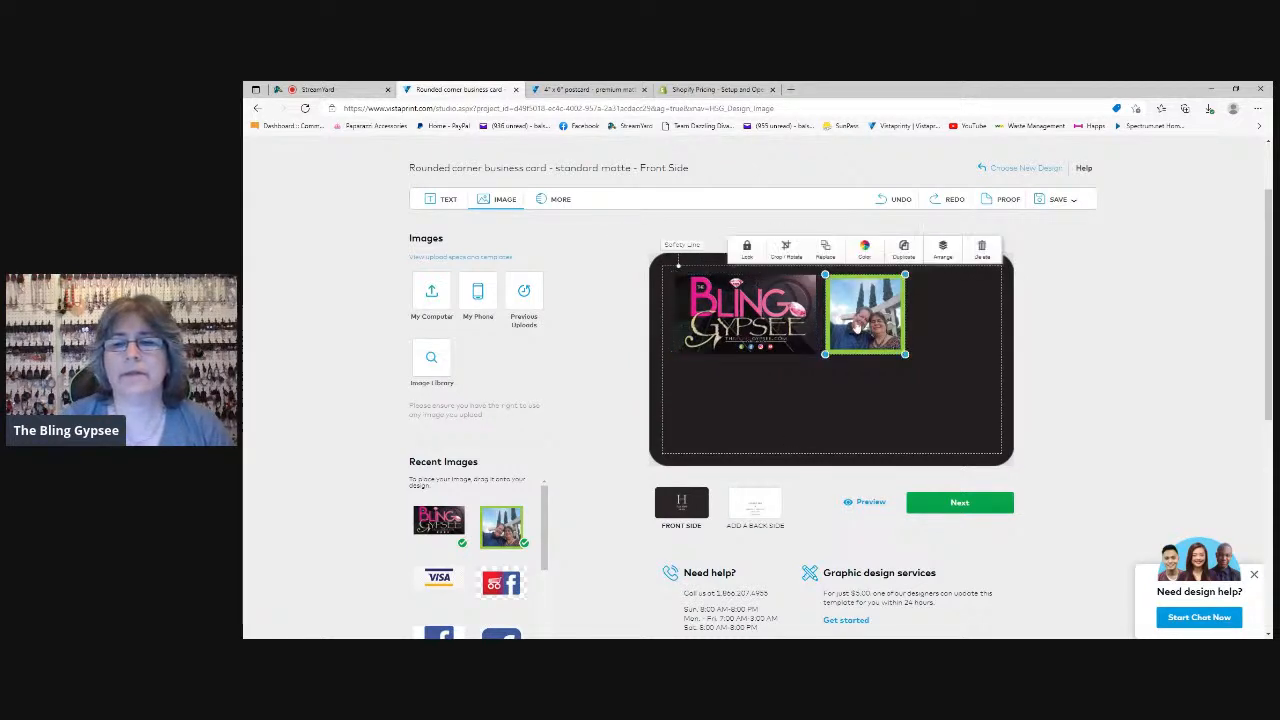
drag(860, 322, 850, 322)
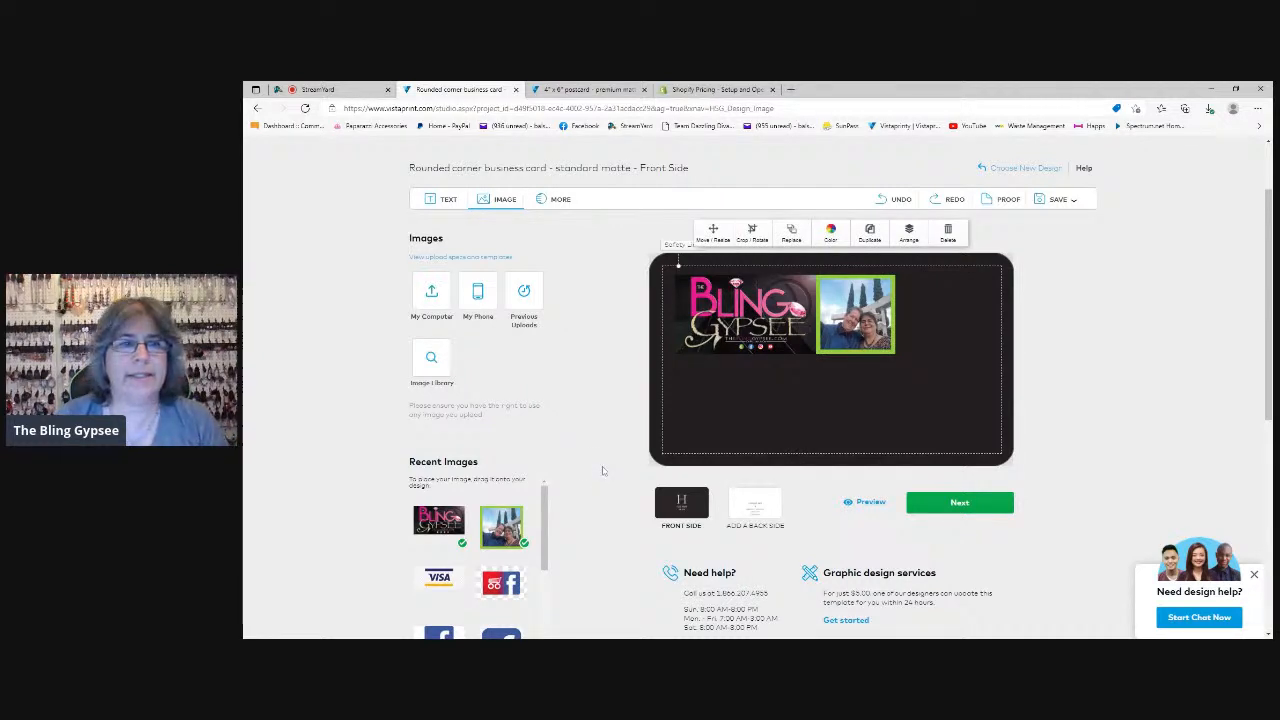
Add a text field to the card and fill it with "Shop $5.00 Jewelry" copied from the 4" x 6" postcard design
click(447, 200)
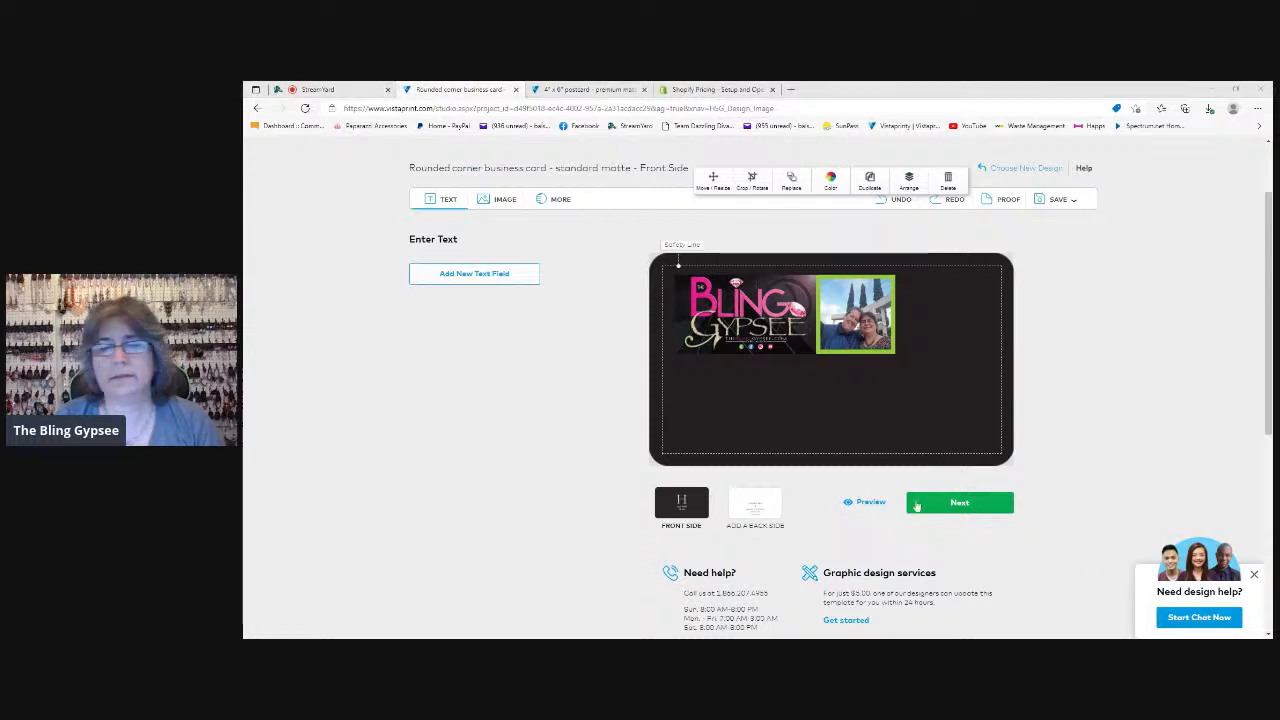
click(478, 280)
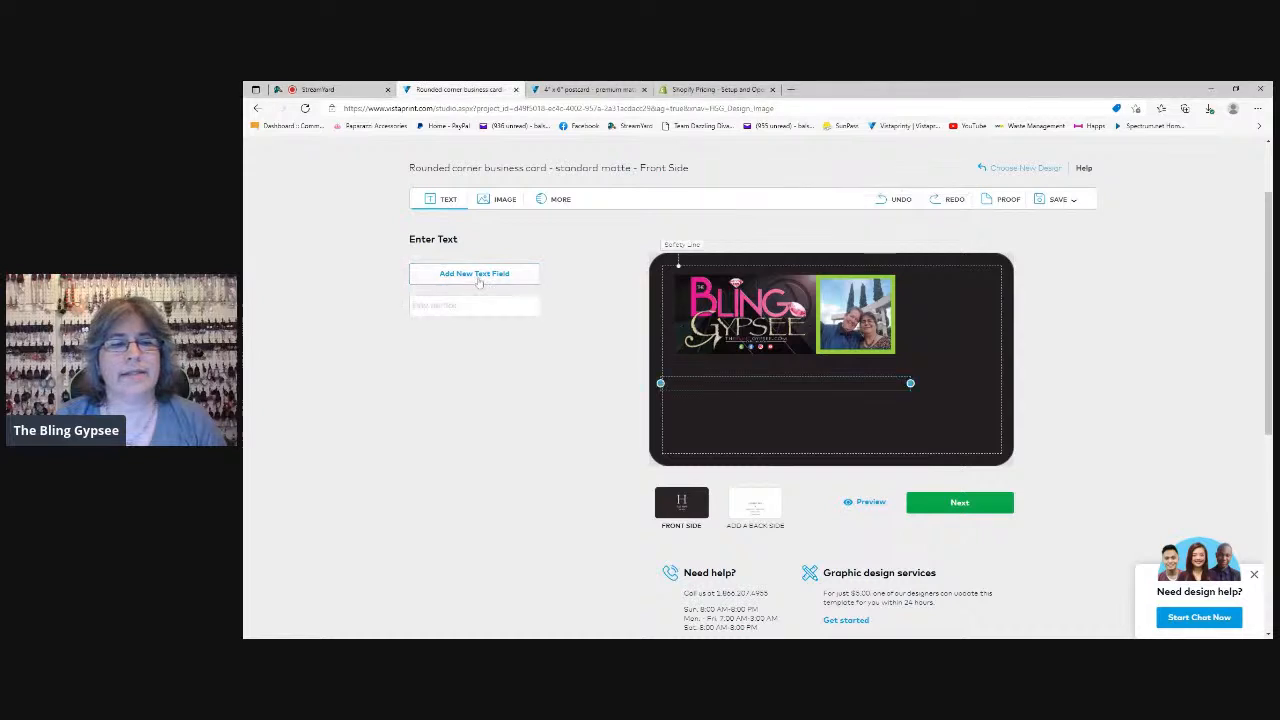
click(756, 402)
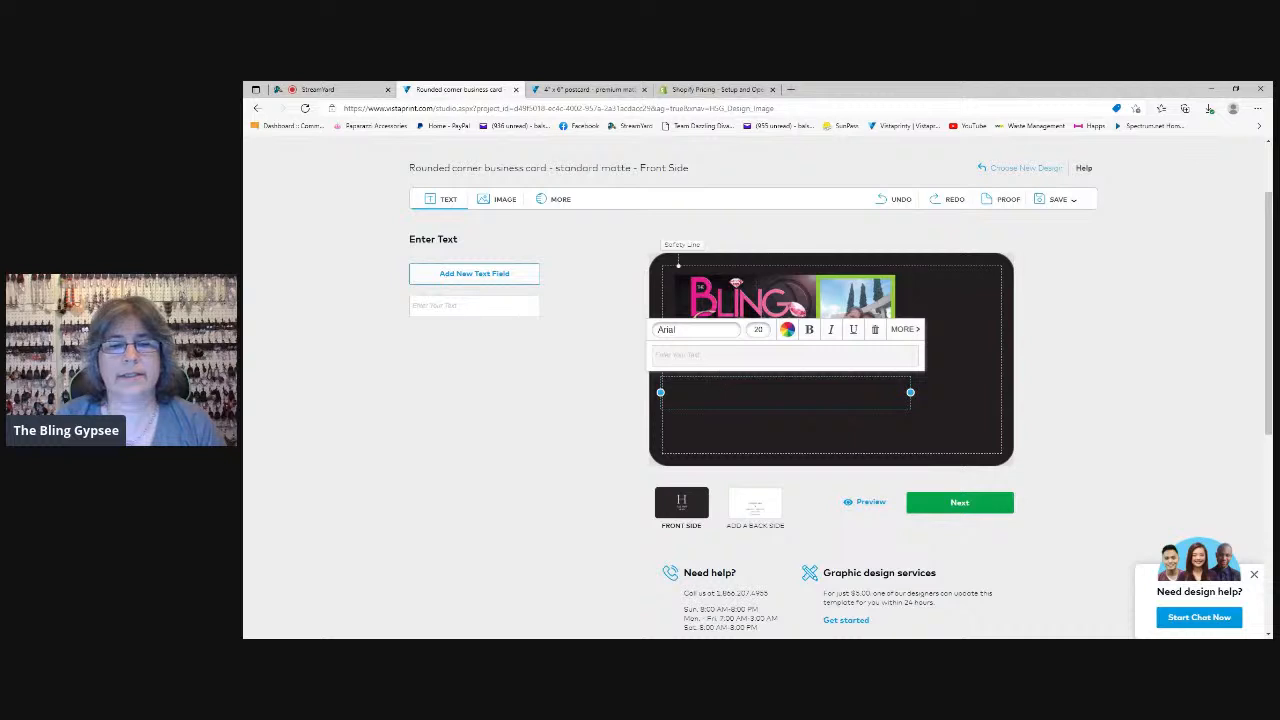
click(474, 306)
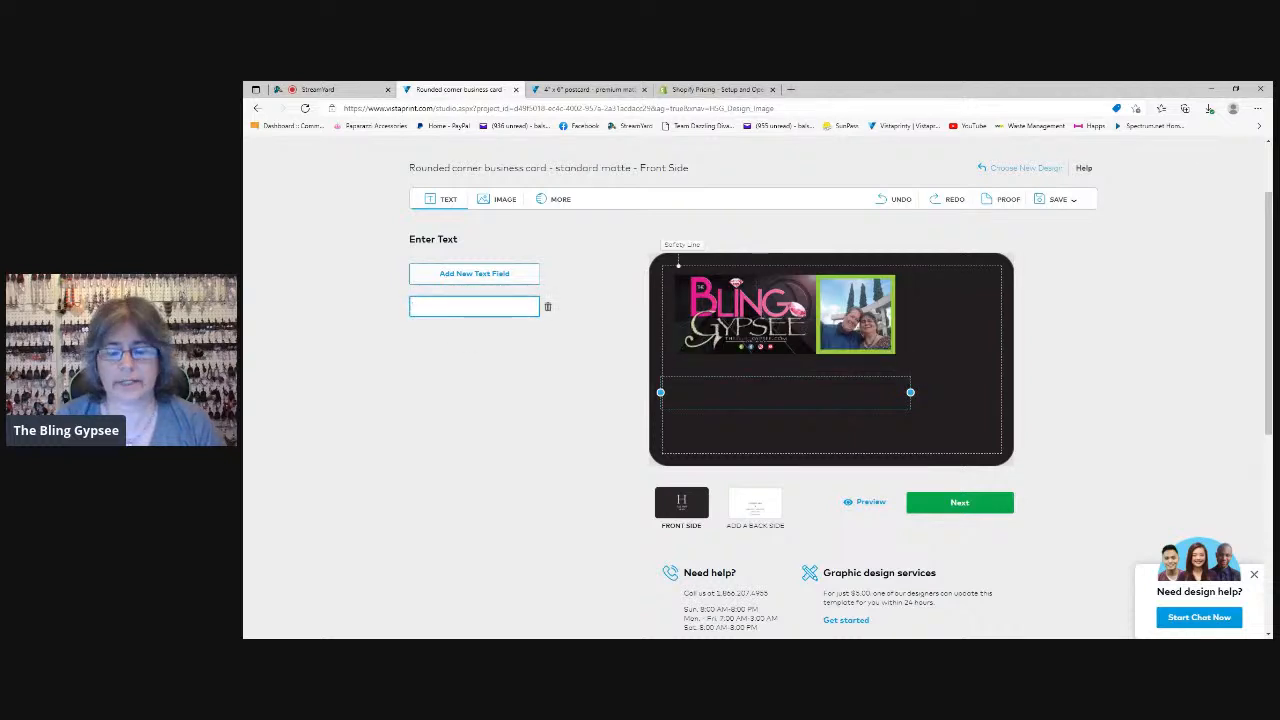
click(590, 89)
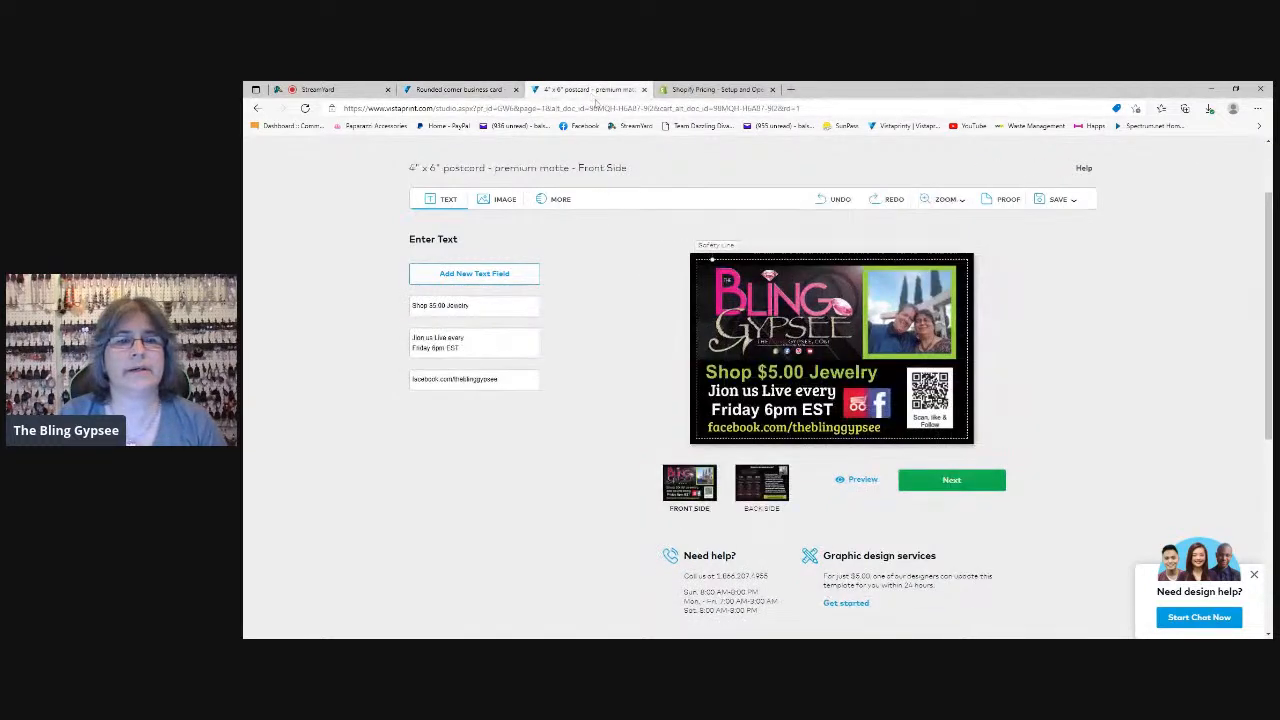
drag(474, 307, 393, 312)
key(ctrl+c)
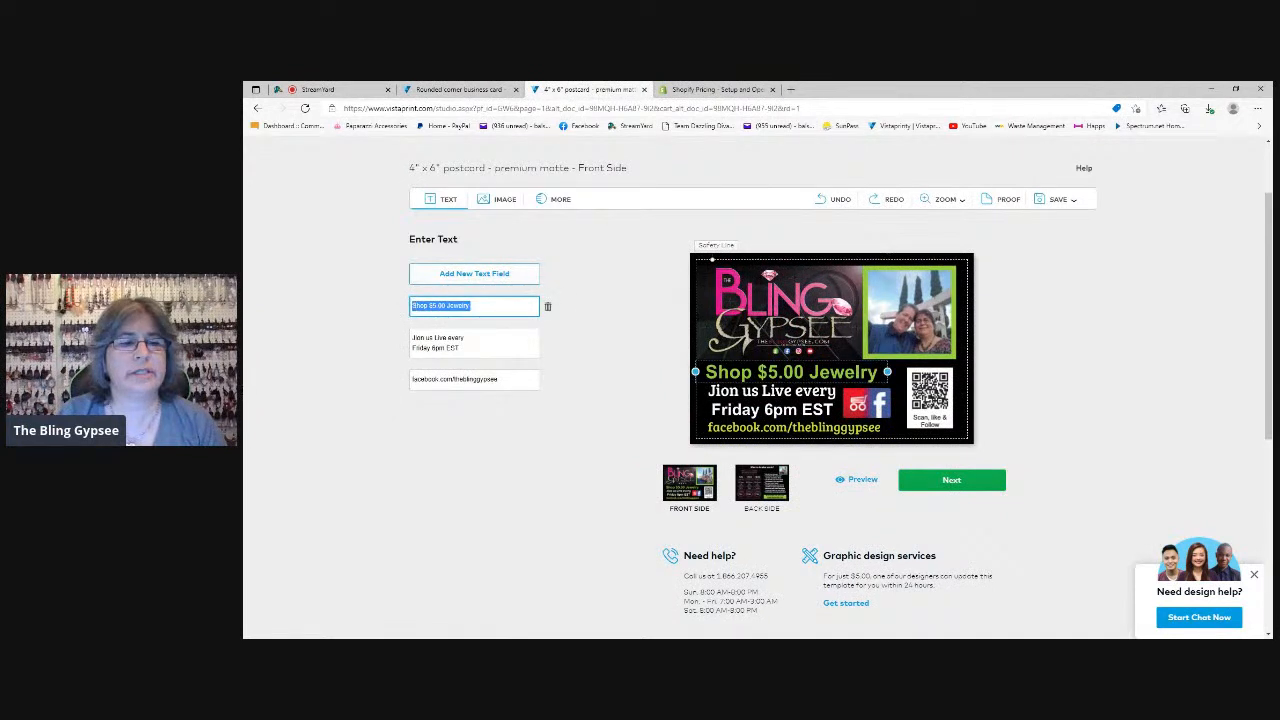
click(460, 89)
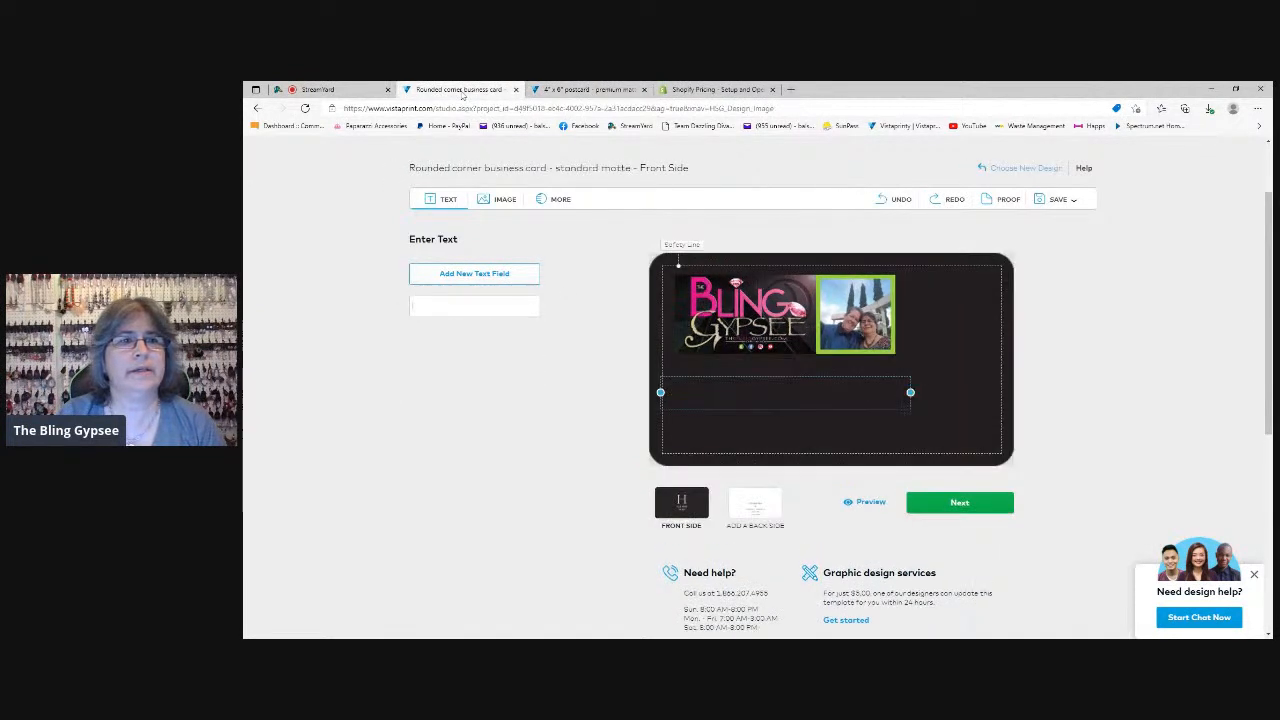
click(690, 400)
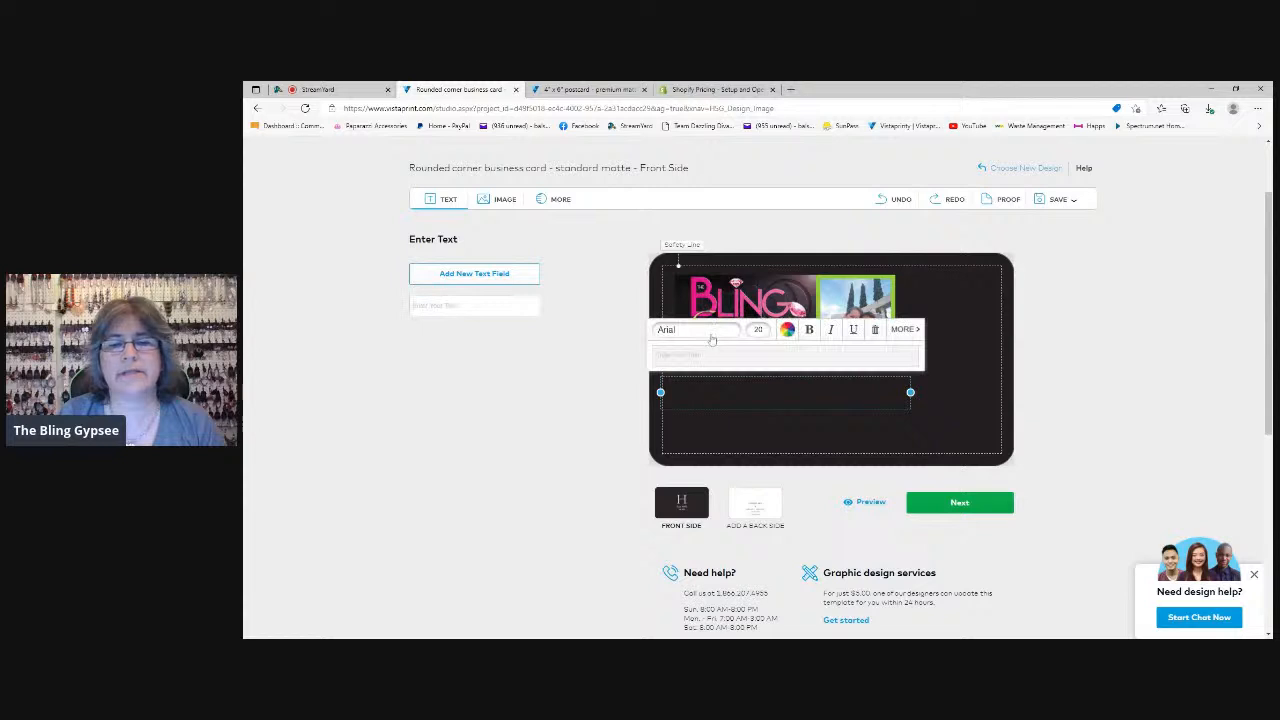
key(ctrl+v)
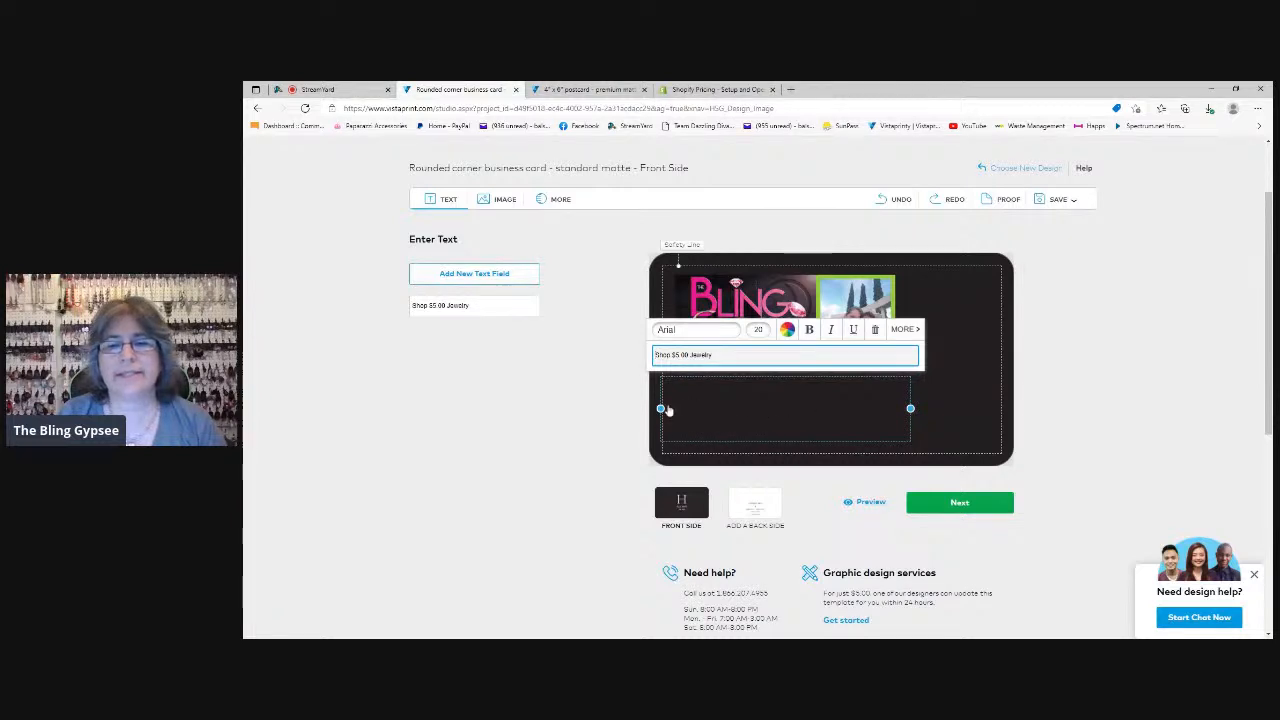
Color the "Shop $5.00 Jewelry" text yellow-green and set its font size to 14
click(787, 331)
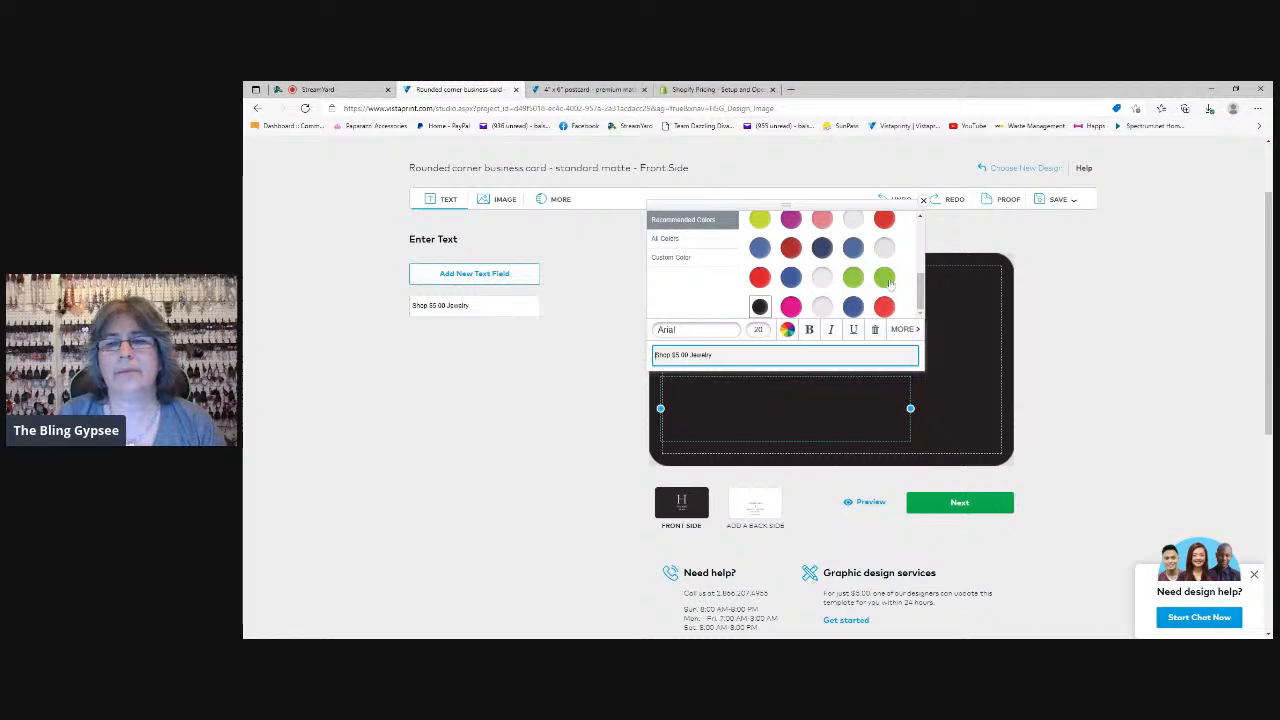
click(760, 224)
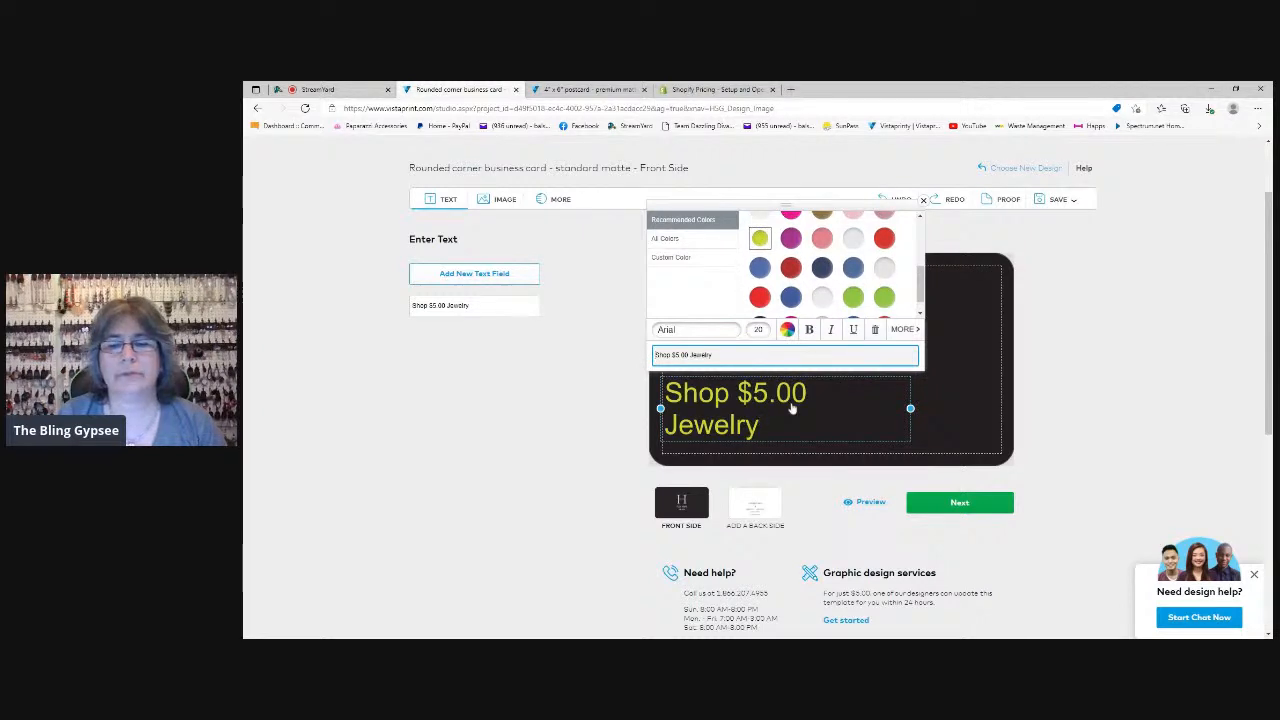
click(758, 330)
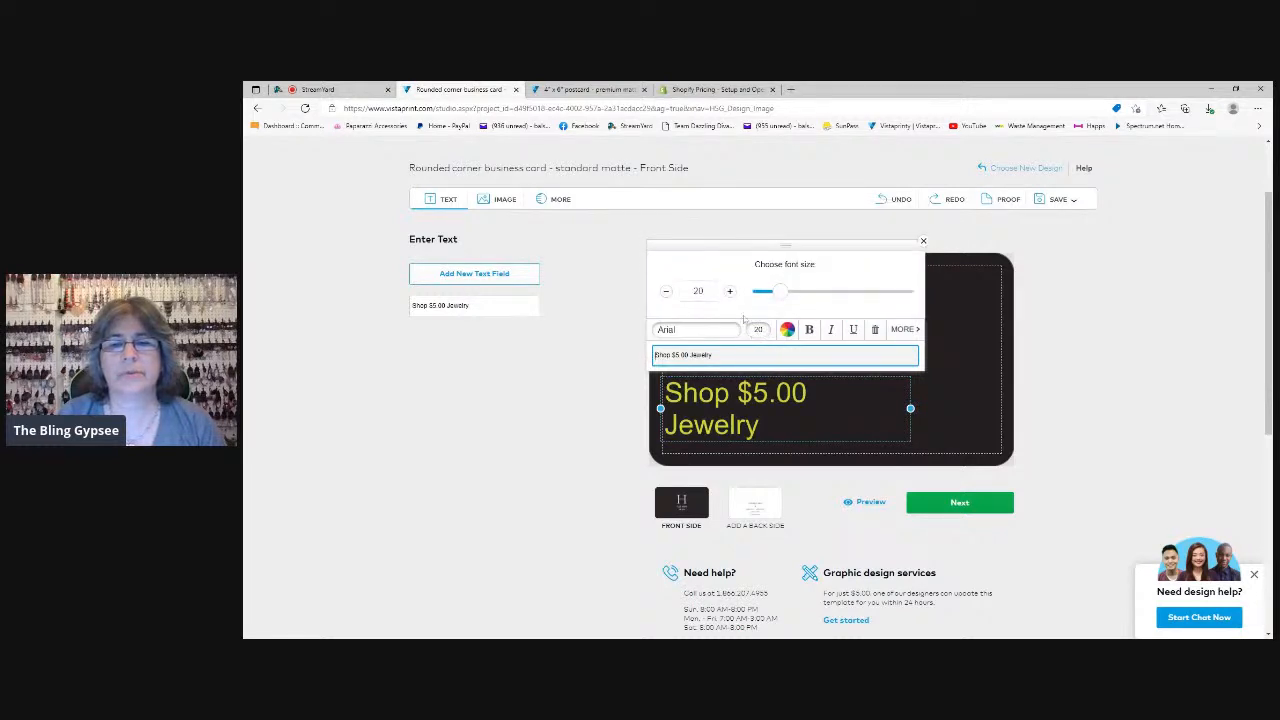
drag(779, 291, 765, 296)
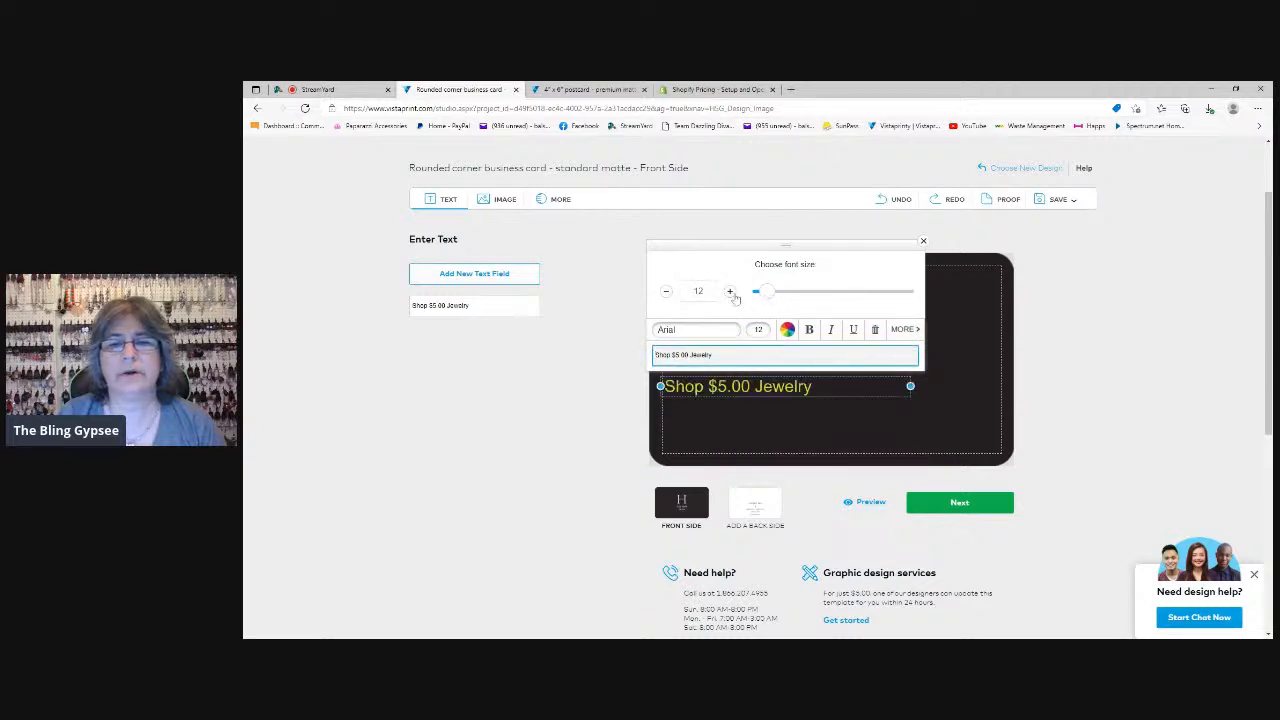
click(730, 292)
click(730, 292)
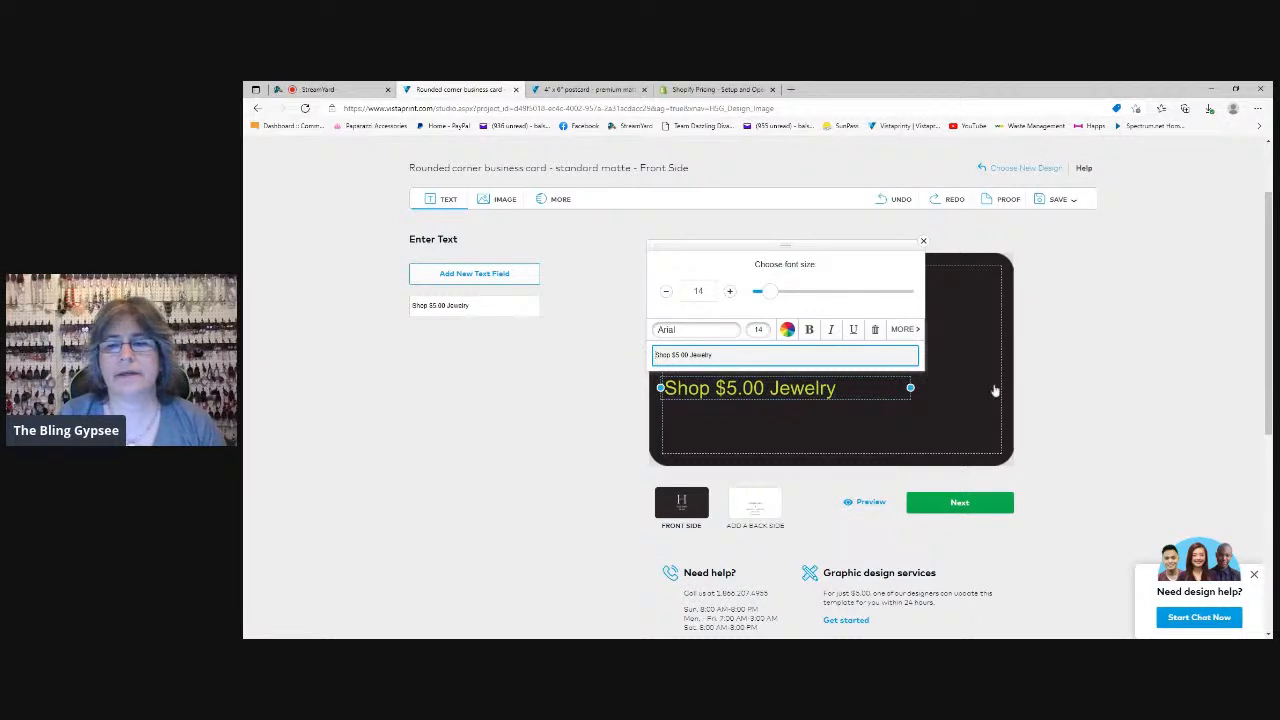
Narrow the "Shop $5.00 Jewelry" text box to fit one line and place it directly beneath the logo and photo
drag(911, 387, 831, 409)
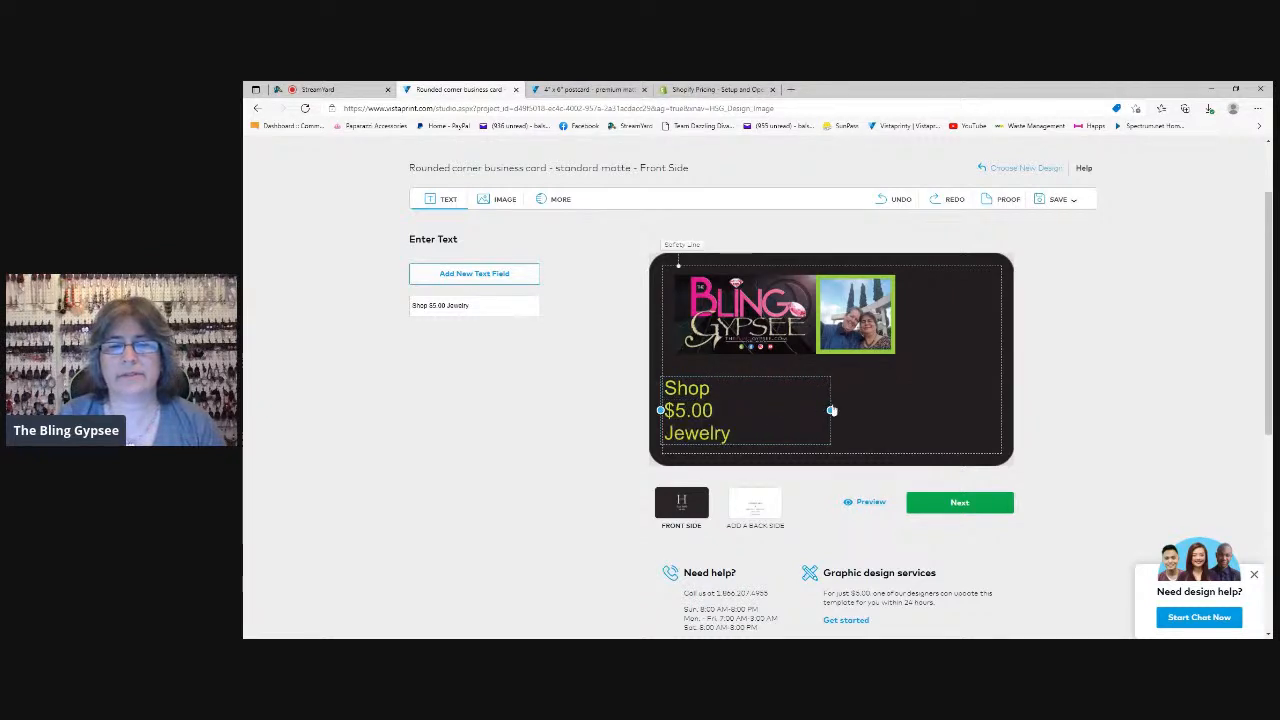
drag(831, 399, 856, 399)
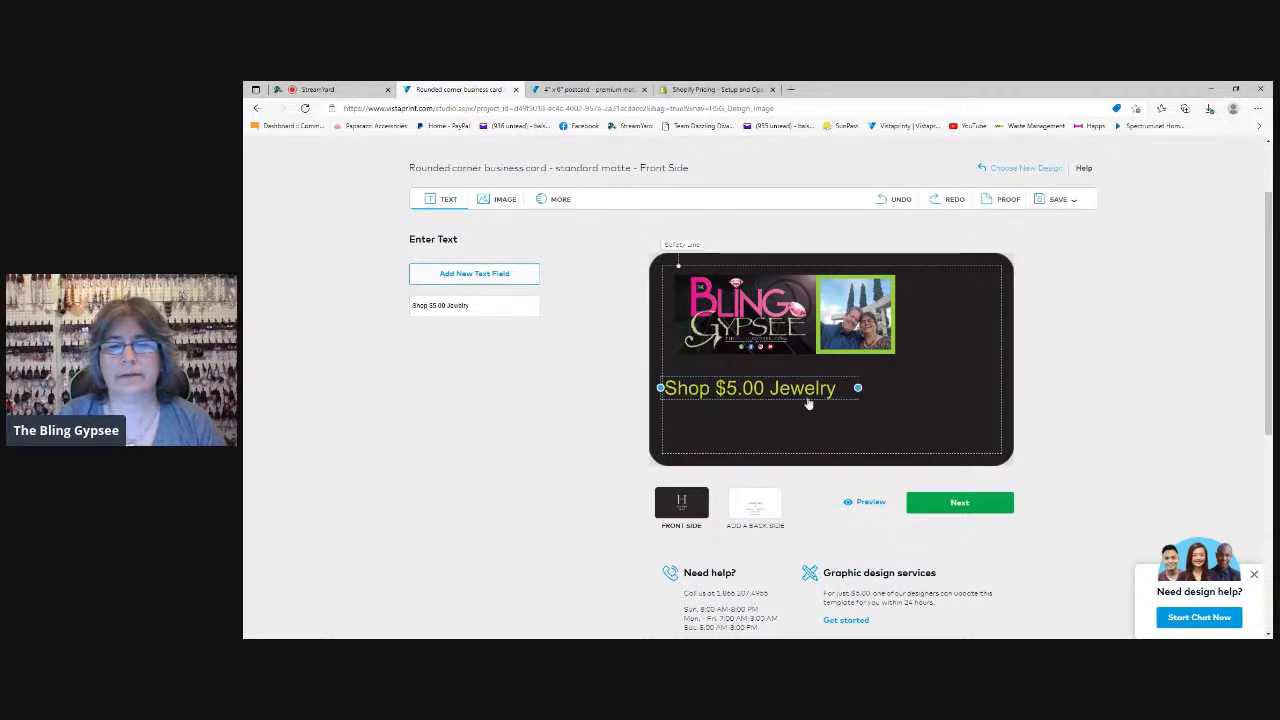
drag(745, 397, 767, 379)
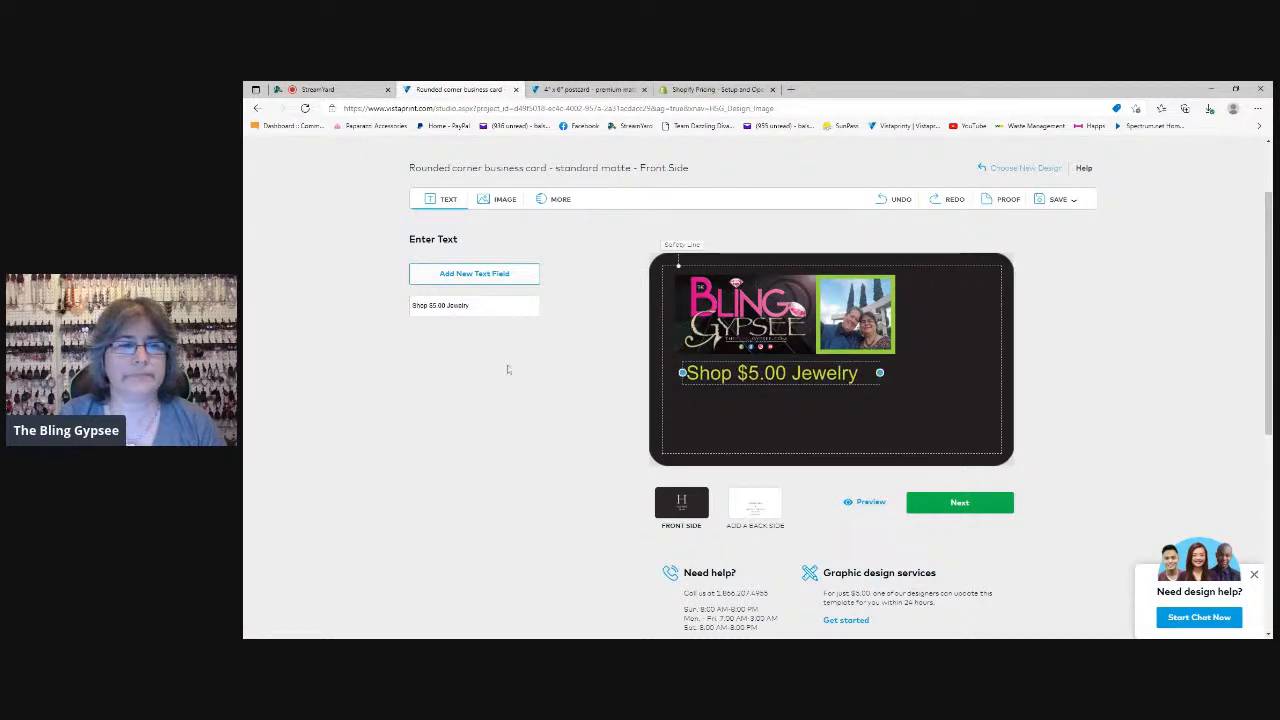
Add a second text field with "Jion us Live every Friday 6pm EST" copied from the postcard and place it under the "Shop $5.00 Jewelry" line
click(474, 274)
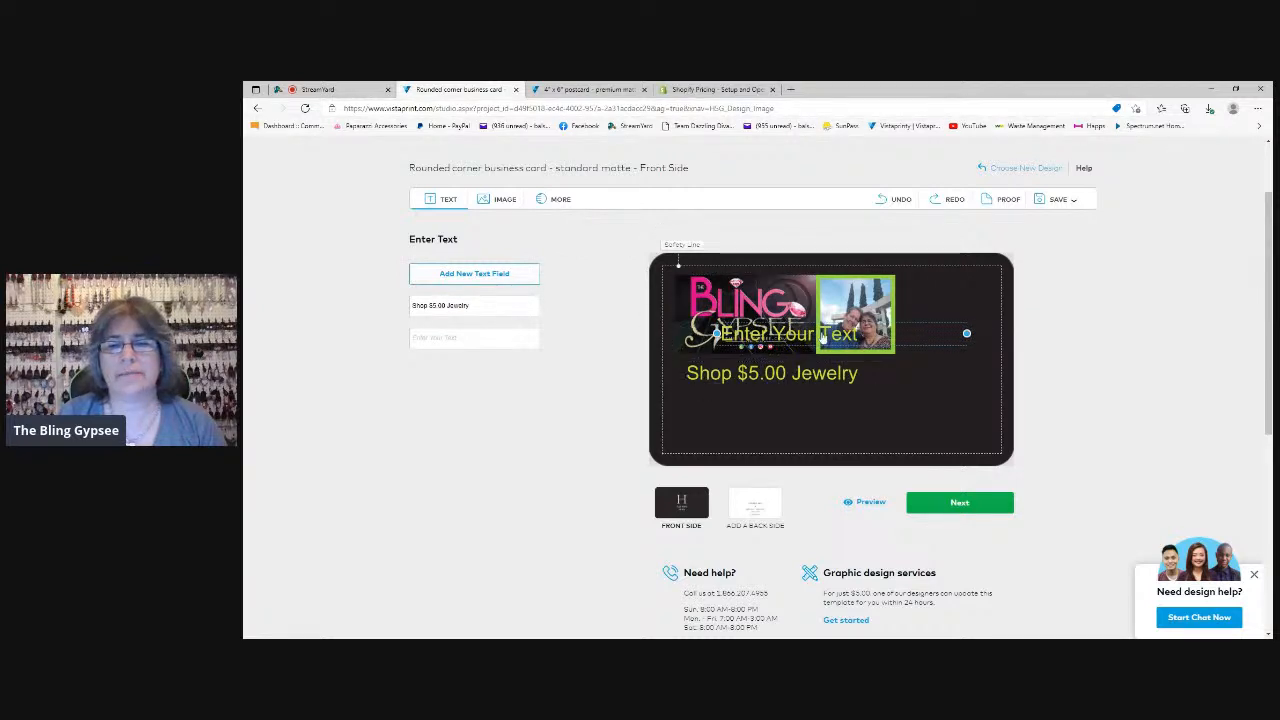
click(576, 91)
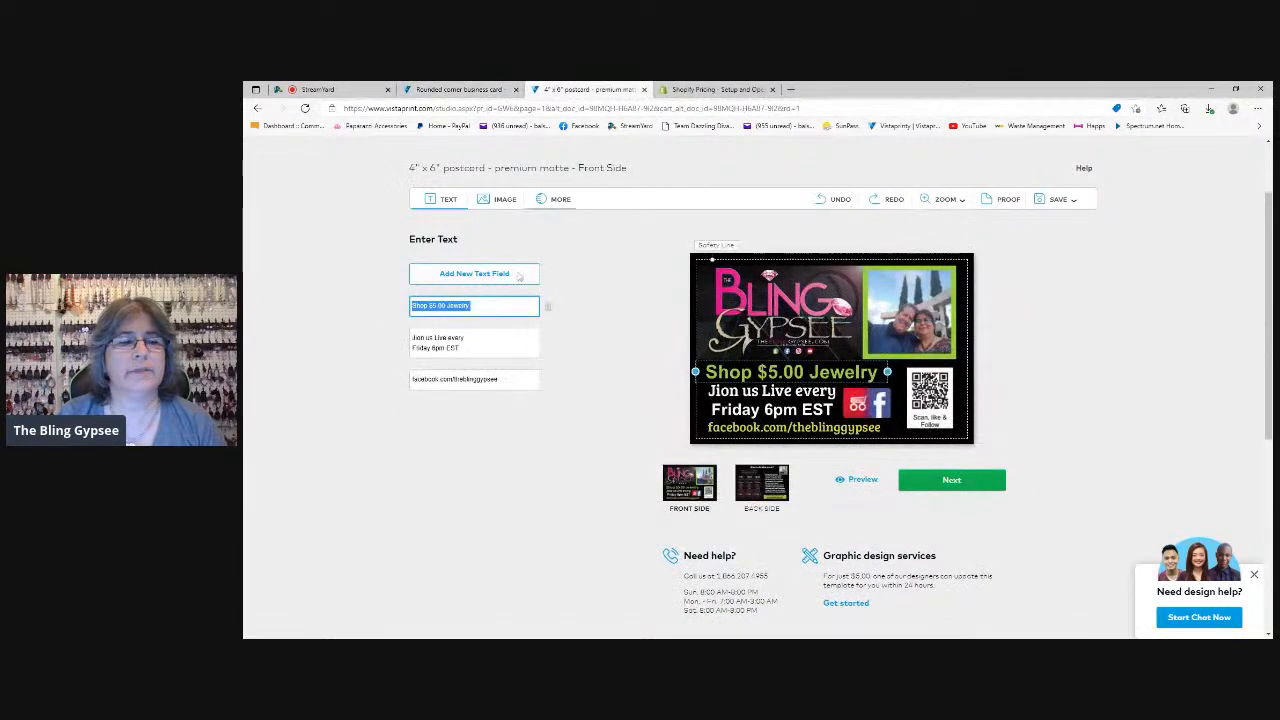
drag(464, 349, 403, 343)
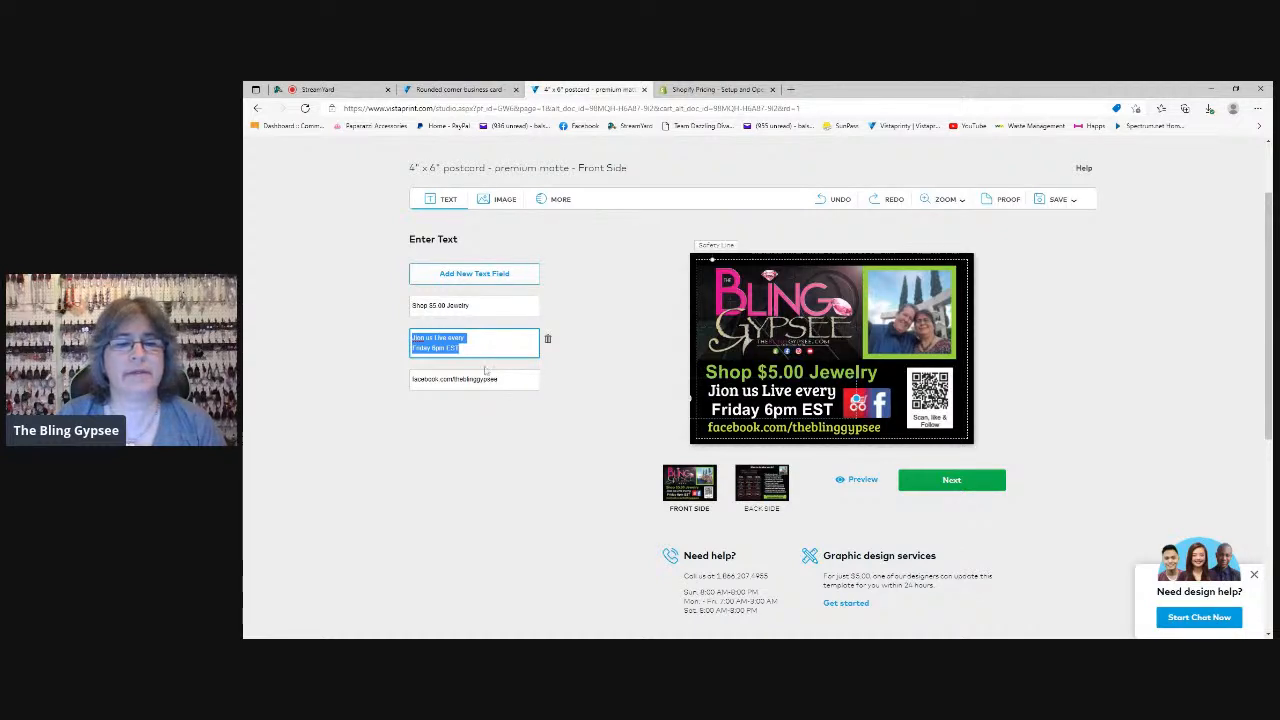
click(455, 90)
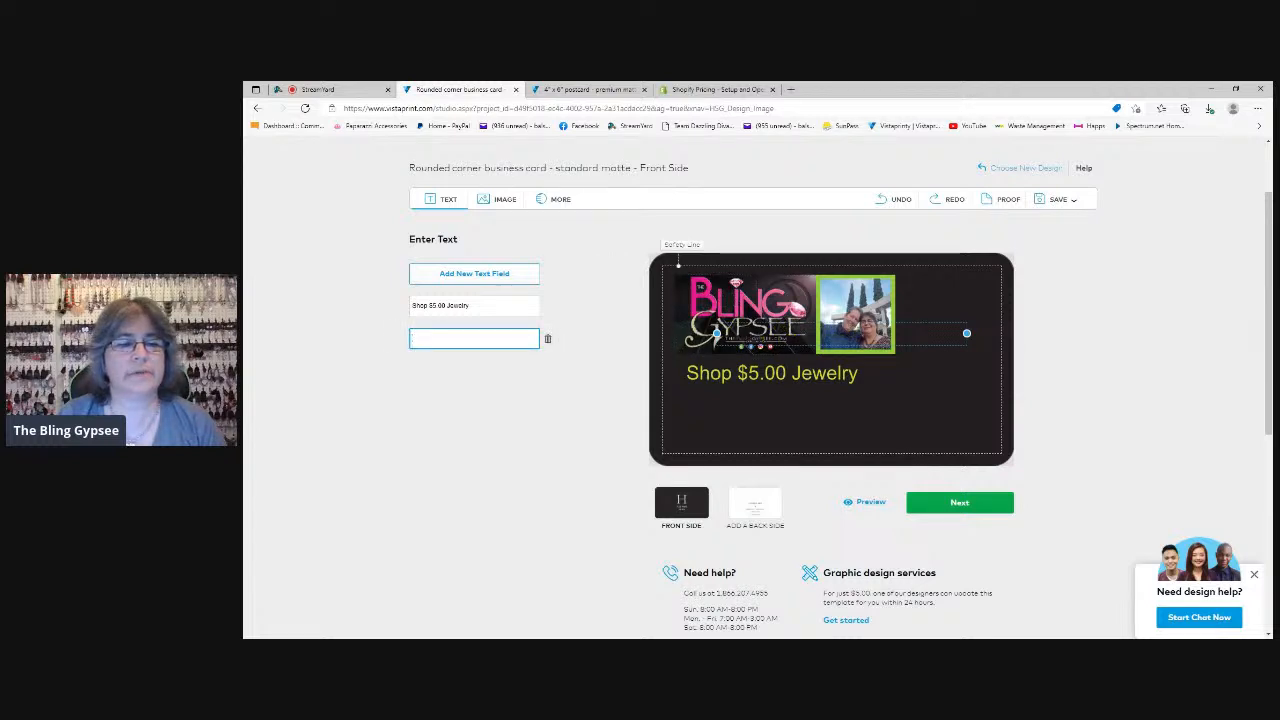
text(Join us Live every Friday 6pm EST)
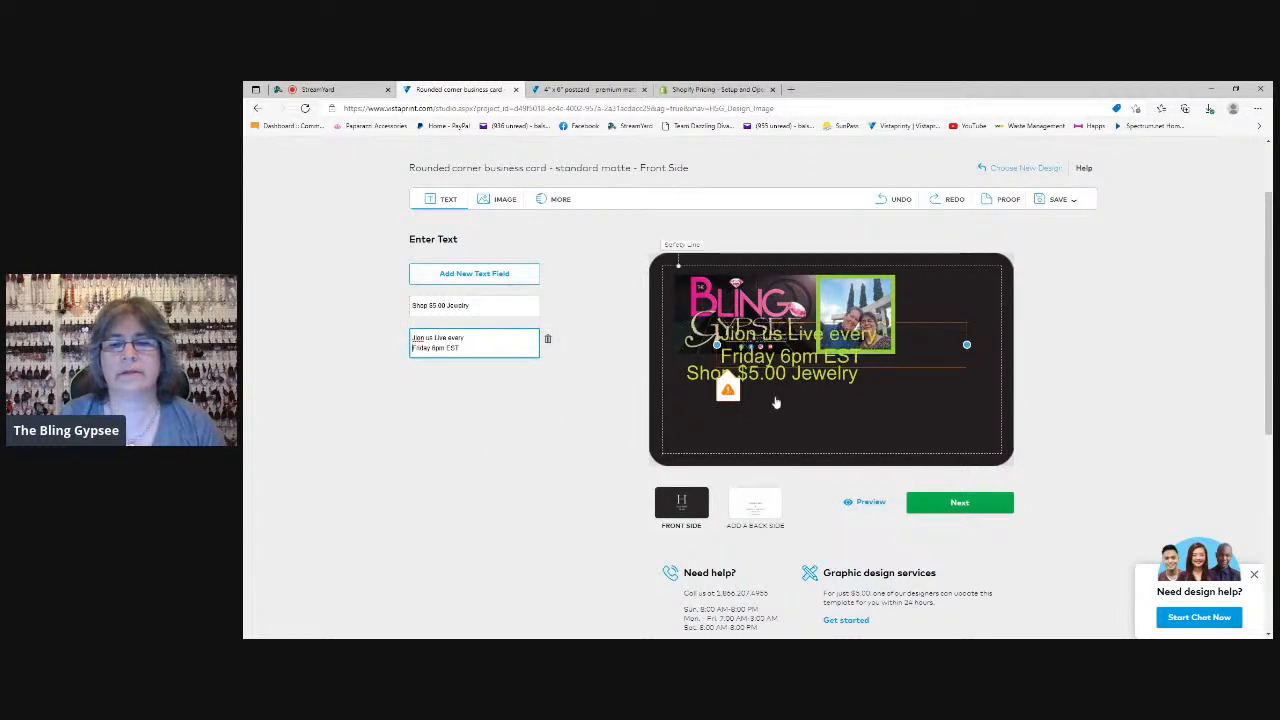
drag(825, 353, 792, 411)
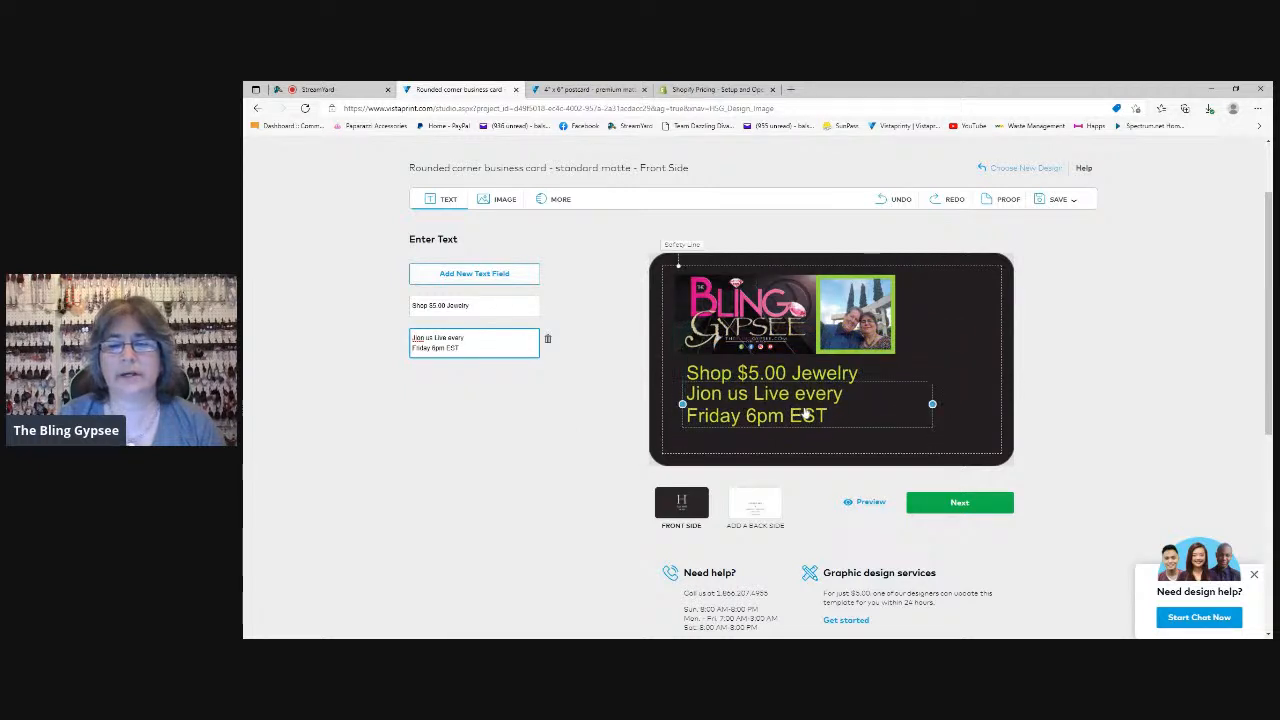
Set the "Jion us Live every Friday 6pm EST" text to font size 10 and color it white
click(800, 413)
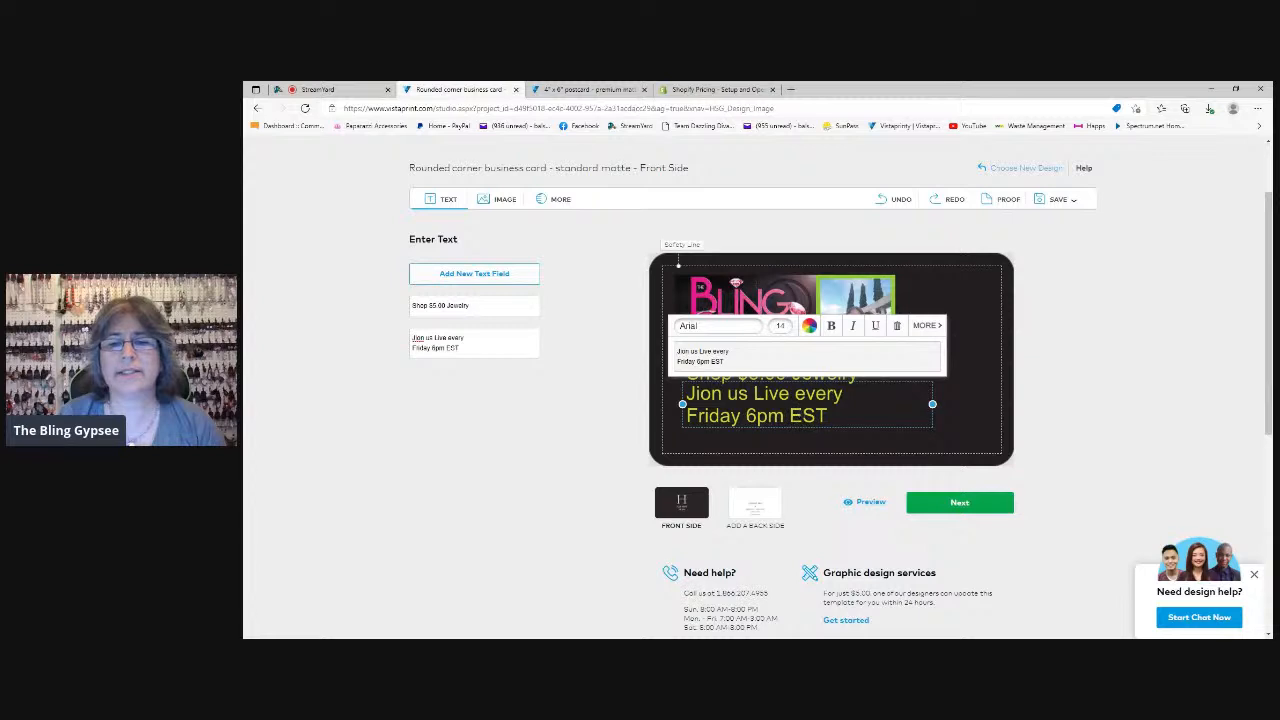
click(782, 328)
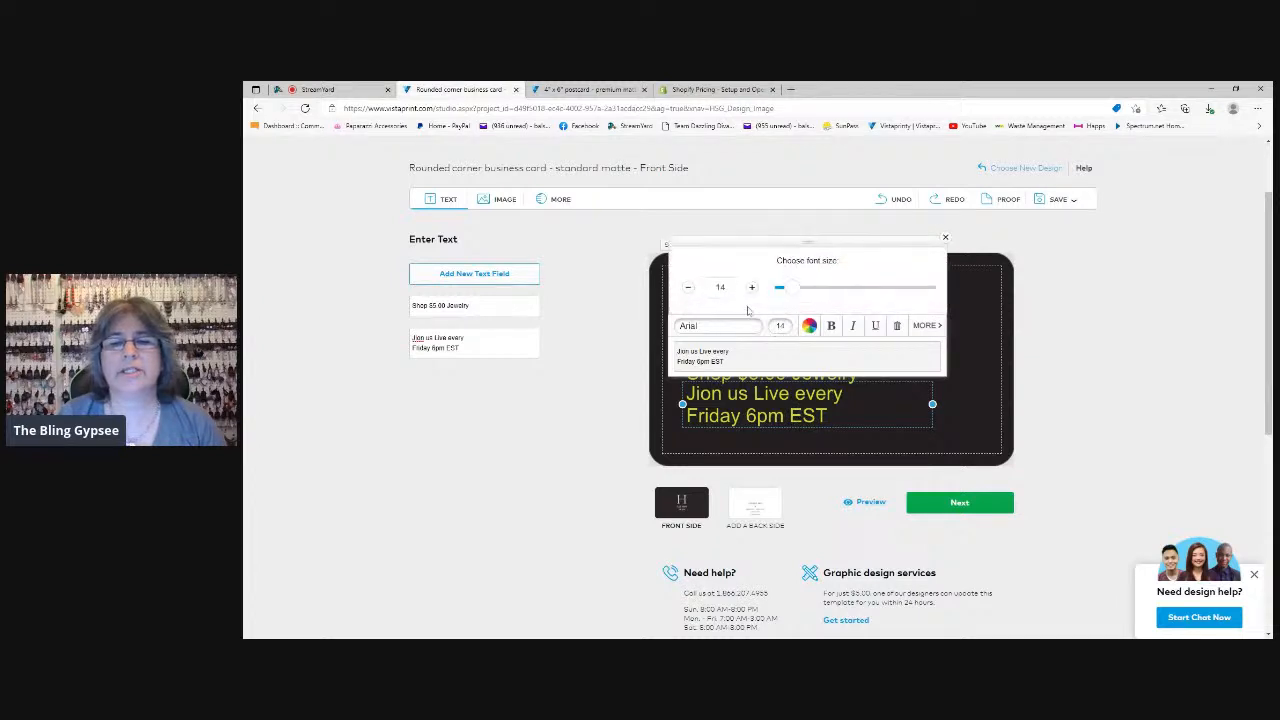
click(688, 289)
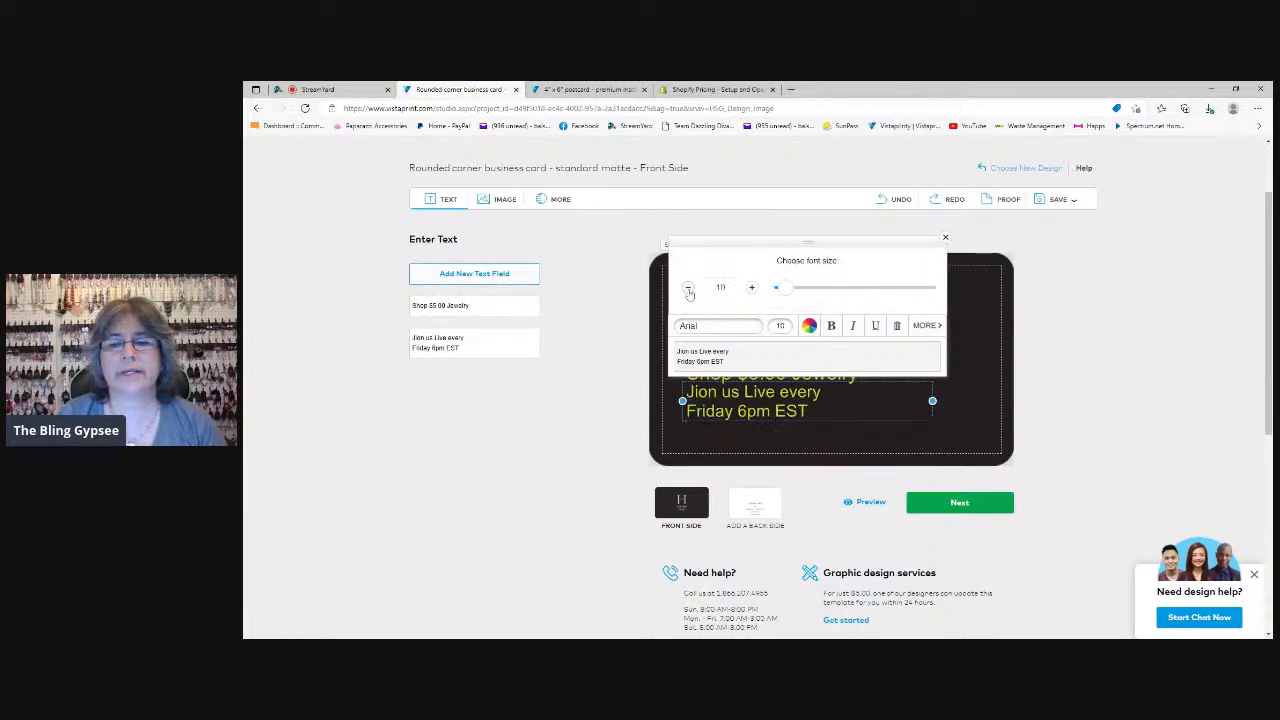
click(812, 327)
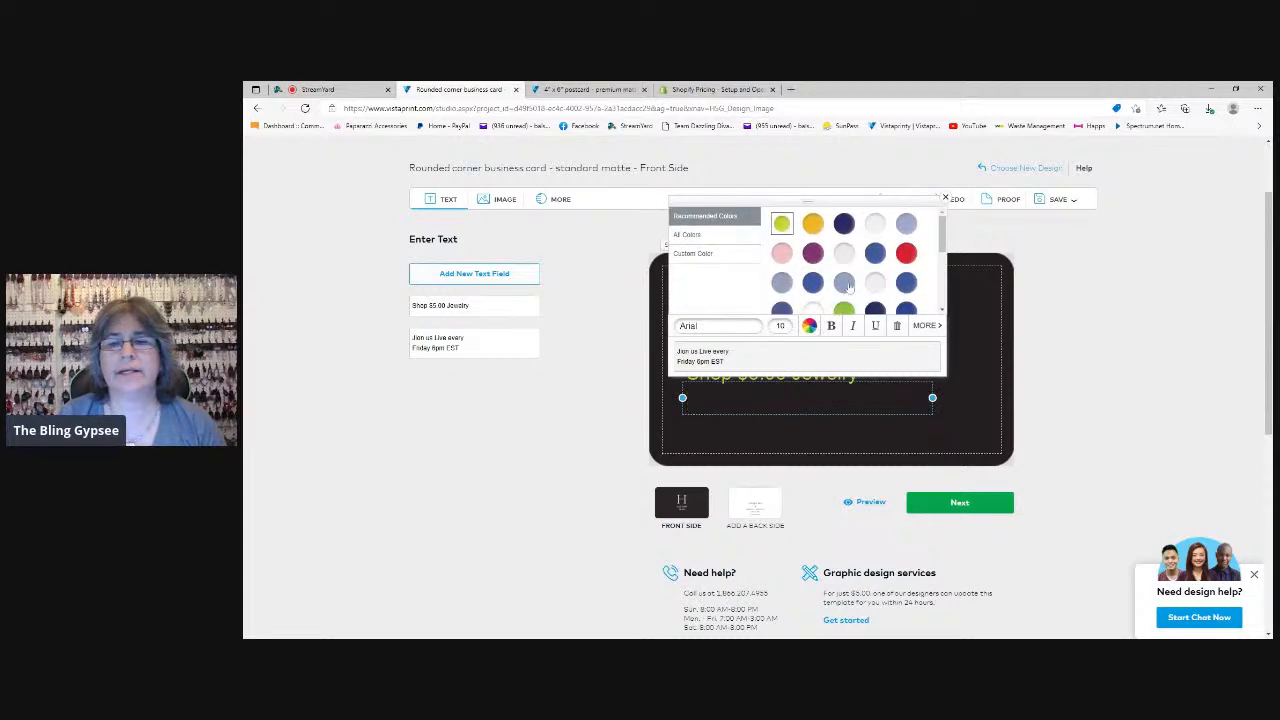
click(816, 313)
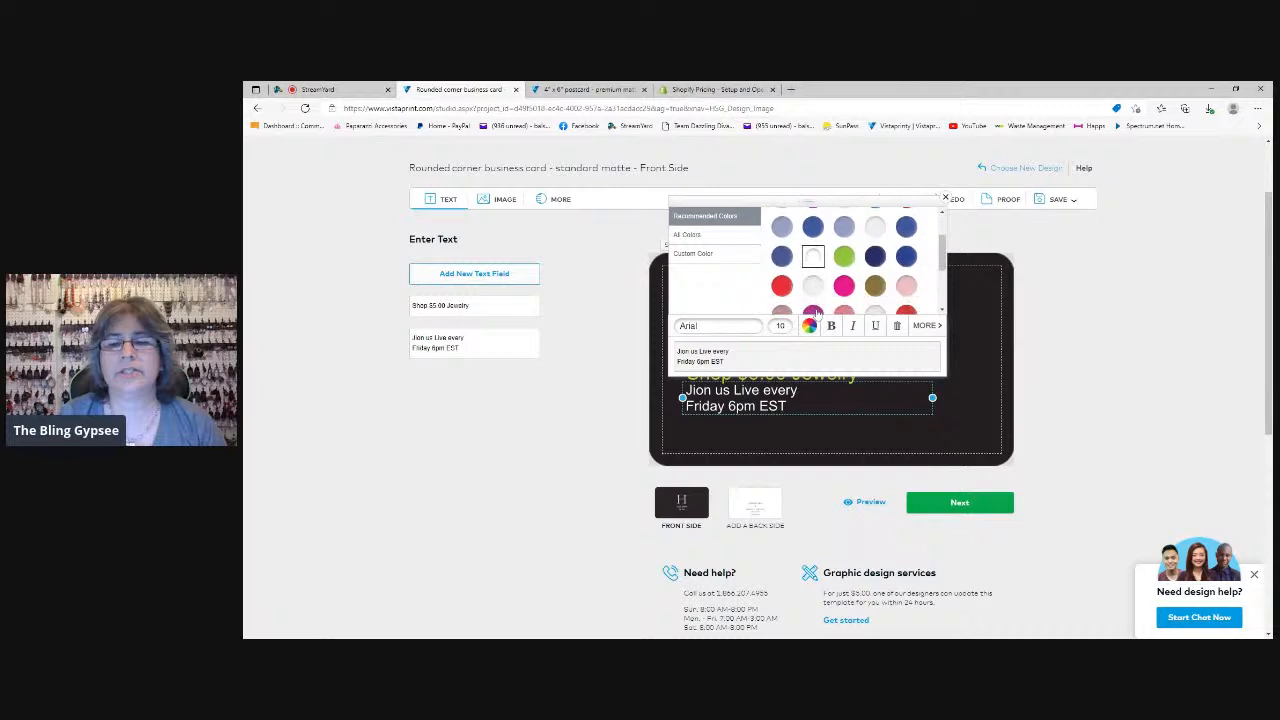
Widen the "Jion us Live every Friday 6pm EST" text box and remove the line break so the text runs on one line
drag(933, 398, 987, 398)
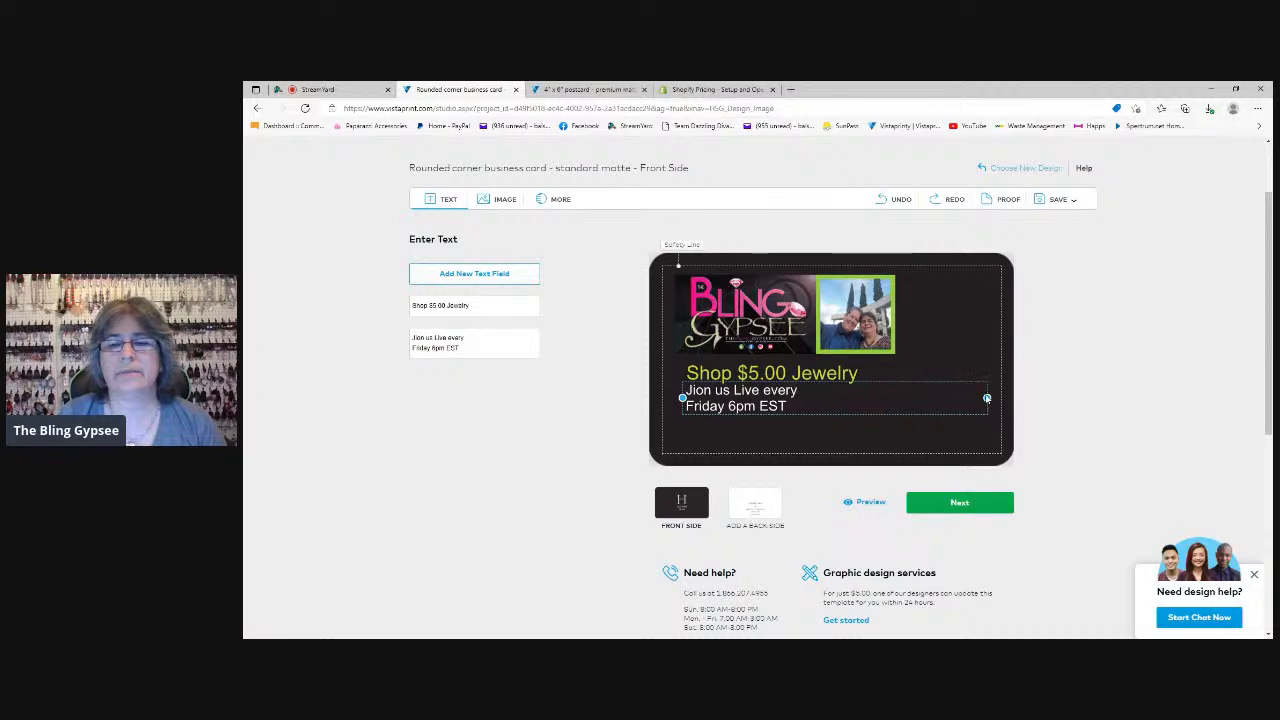
click(414, 338)
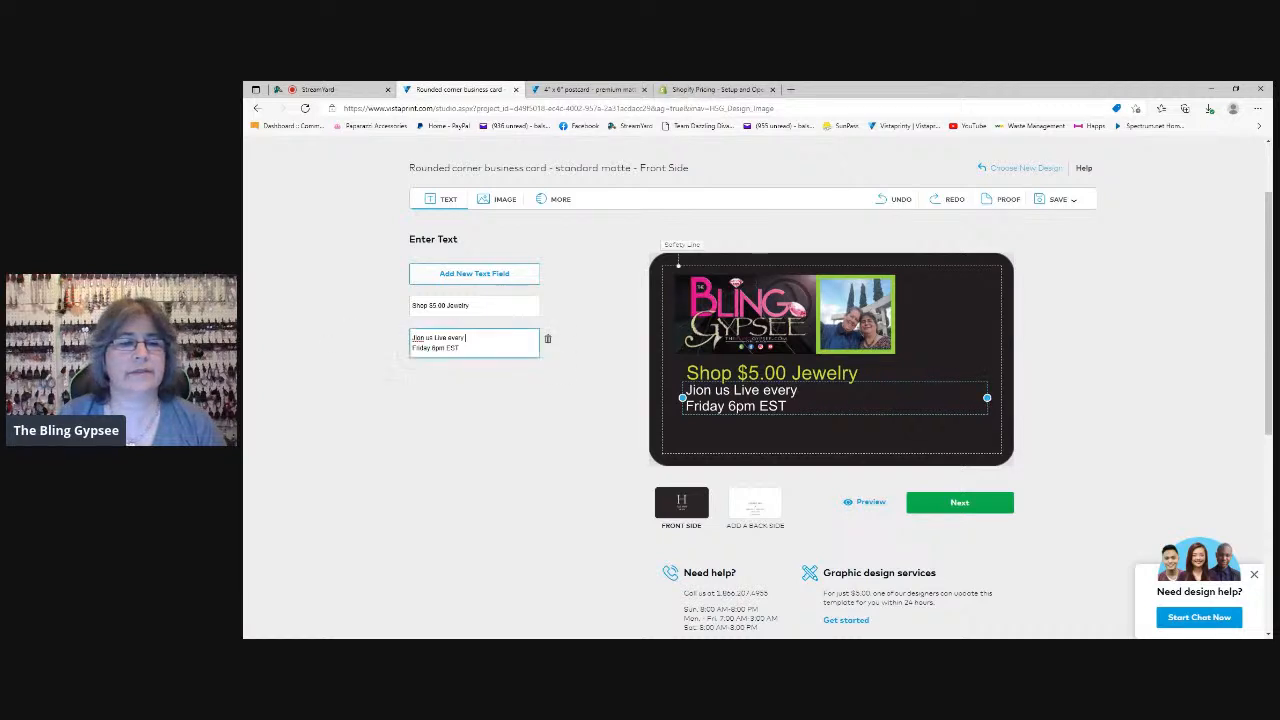
key(BackSpace)
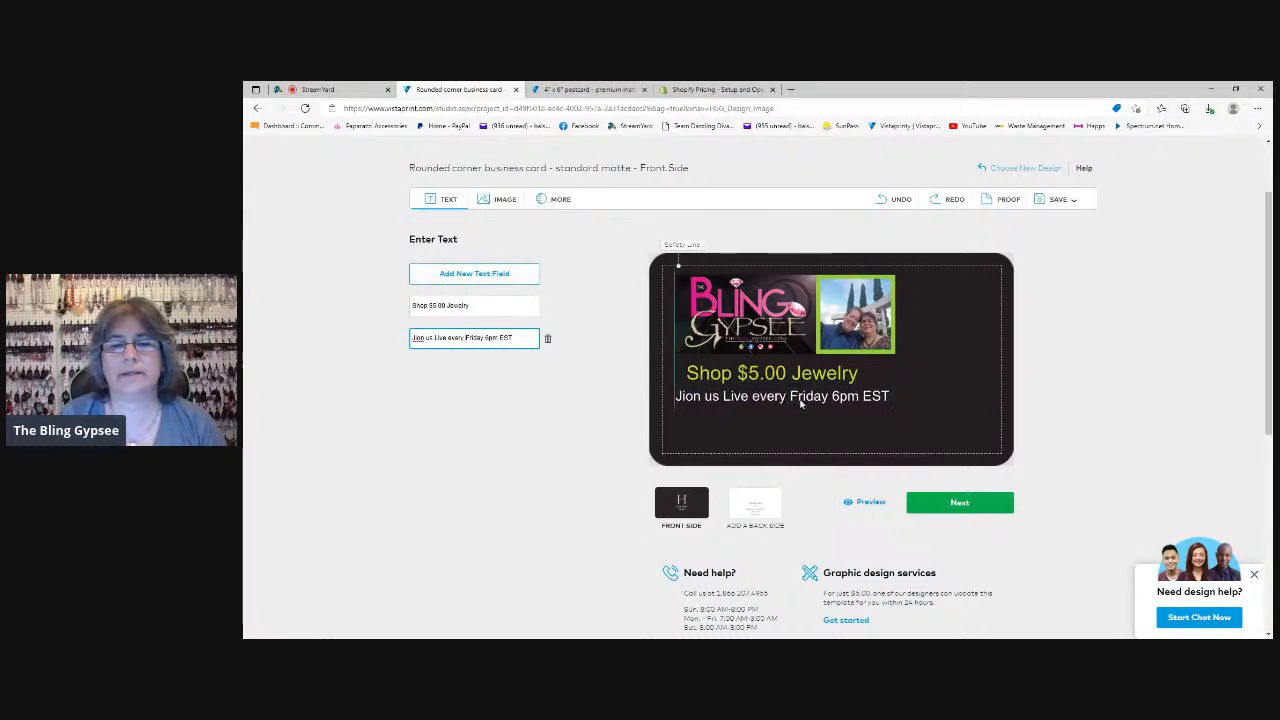
Move the "Jion us Live every Friday 6pm EST" line so its left edge aligns with the "Shop $5.00 Jewelry" text
mouse_move(801, 404)
mouse_down()
mouse_move(823, 404)
mouse_move(805, 400)
mouse_up()
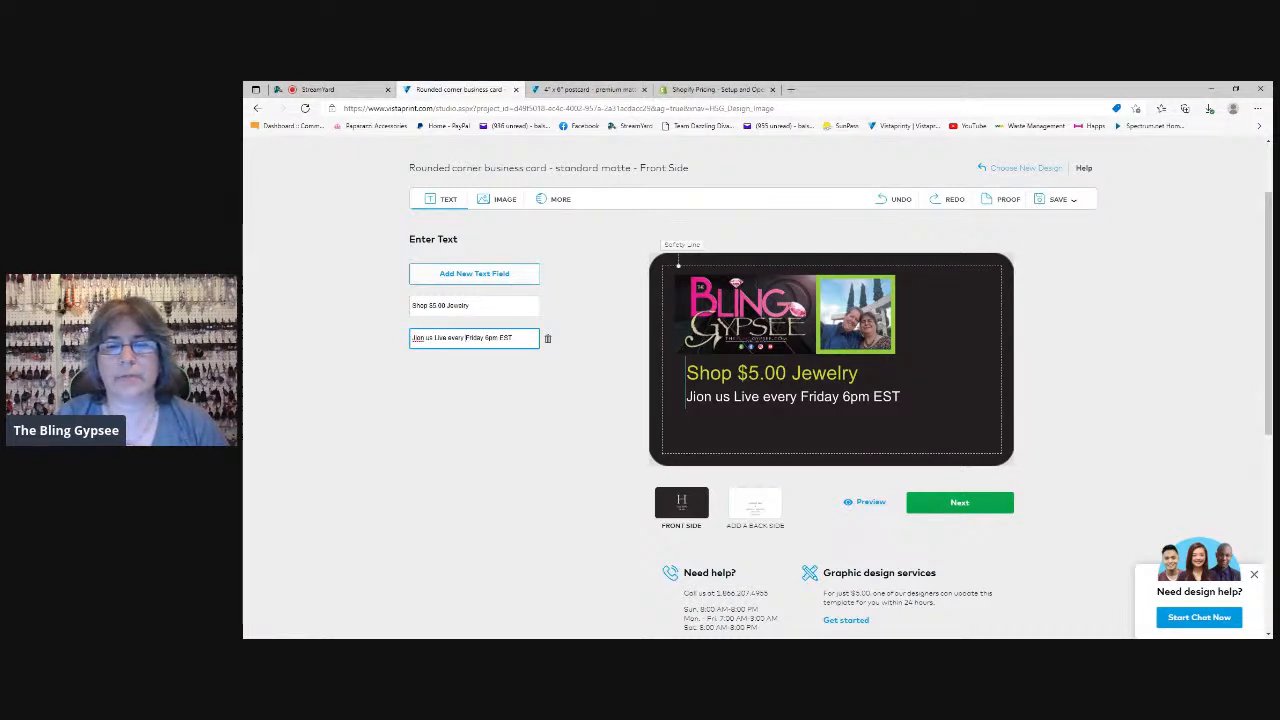
click(805, 400)
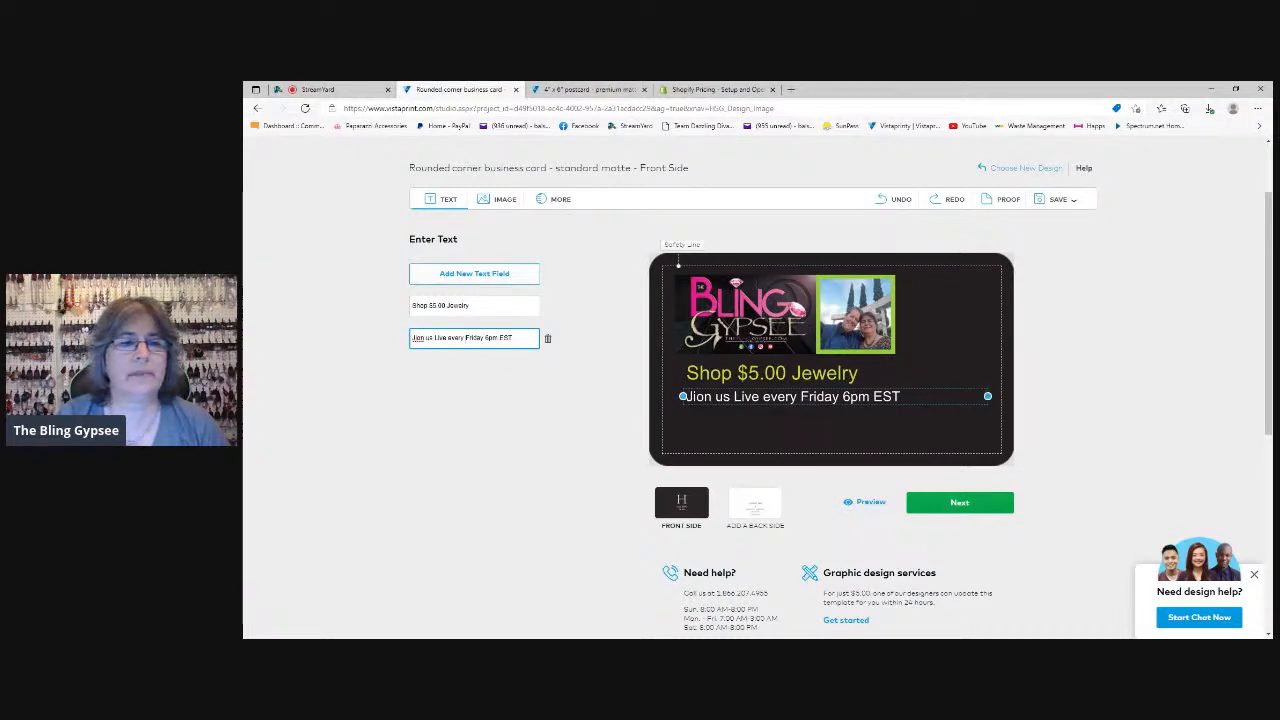
Add a third text field with "facebook.com/theblinggypsee" copied from the postcard and place it under the "Jion us Live" line
click(465, 276)
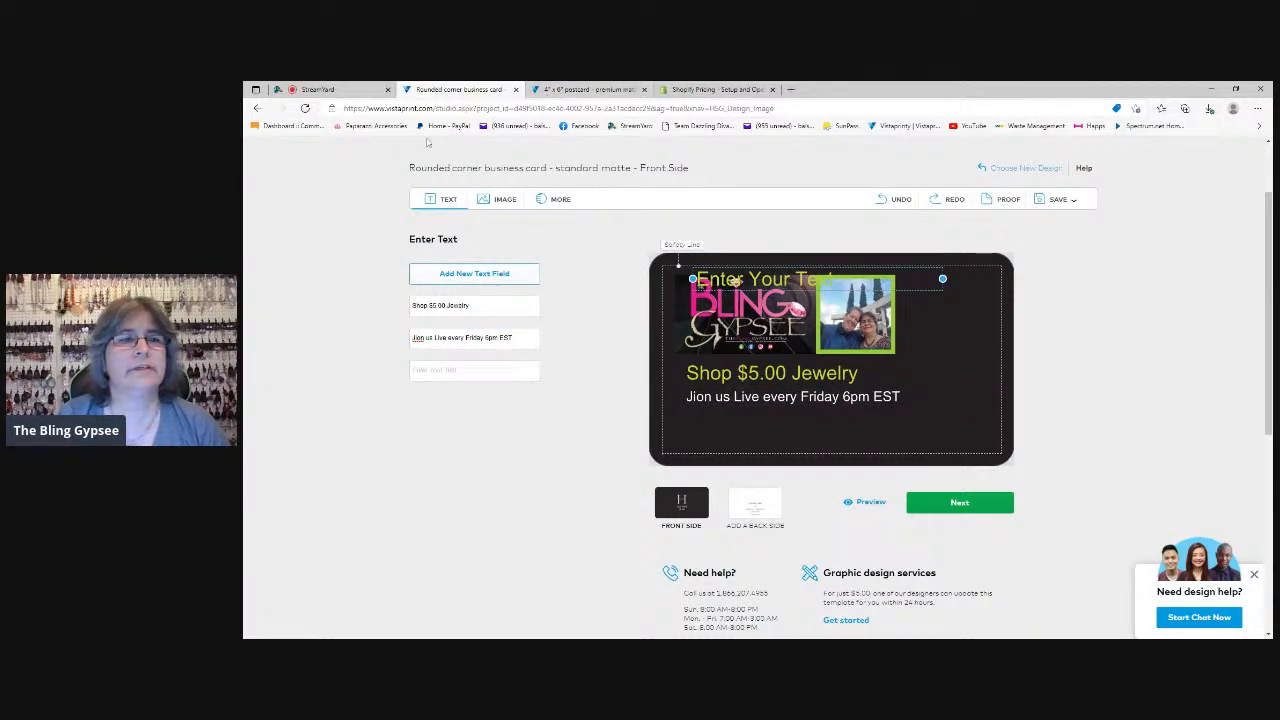
click(585, 89)
drag(500, 380, 400, 385)
key(ctrl+c)
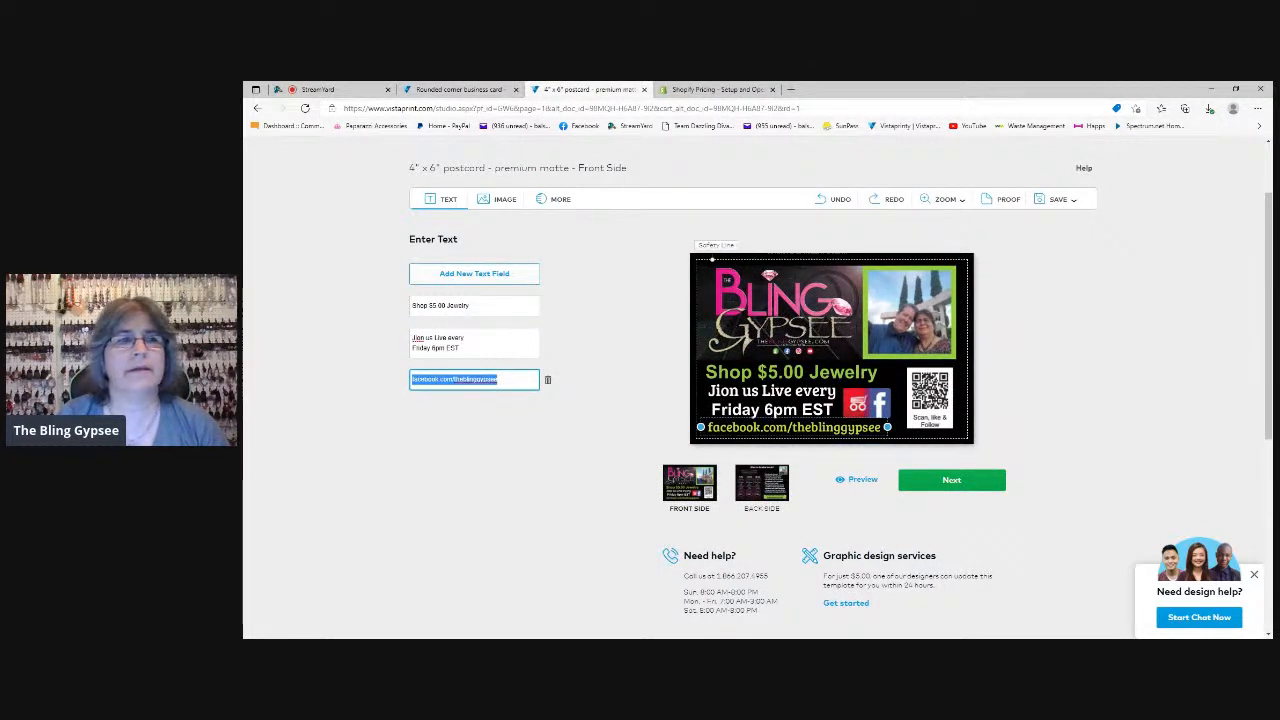
click(467, 90)
click(440, 368)
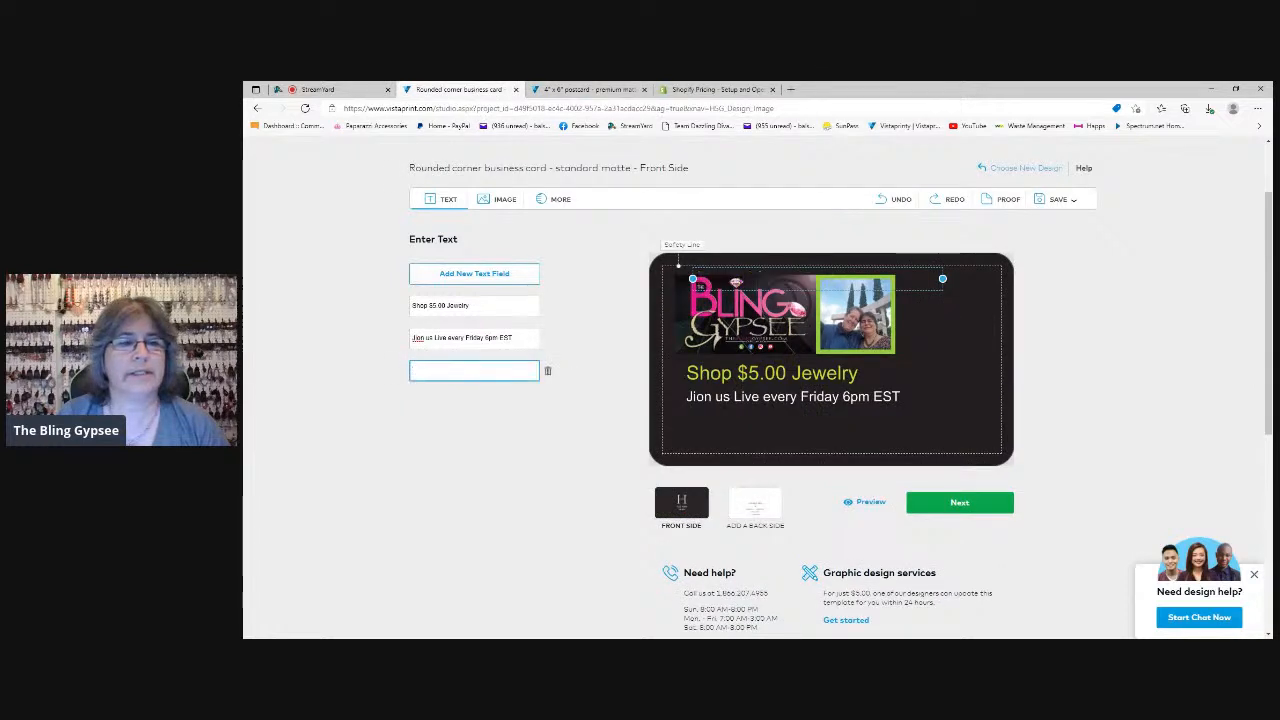
key(ctrl+v)
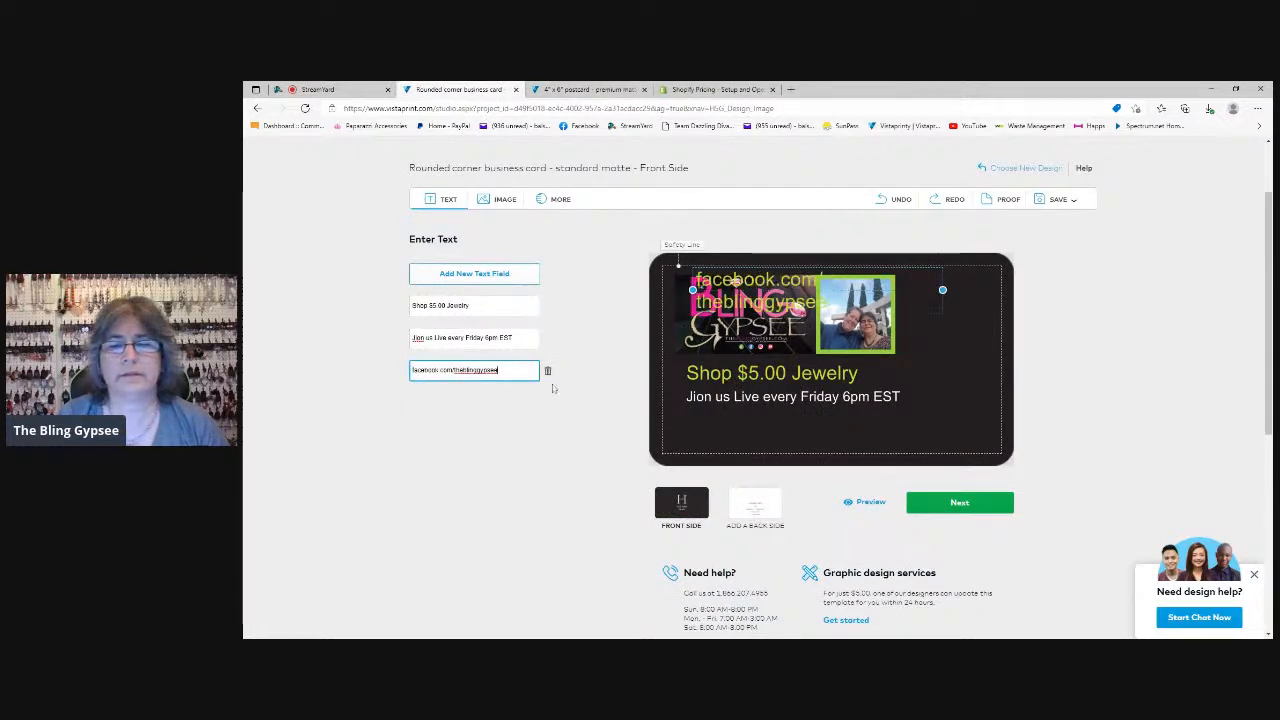
drag(795, 302, 787, 440)
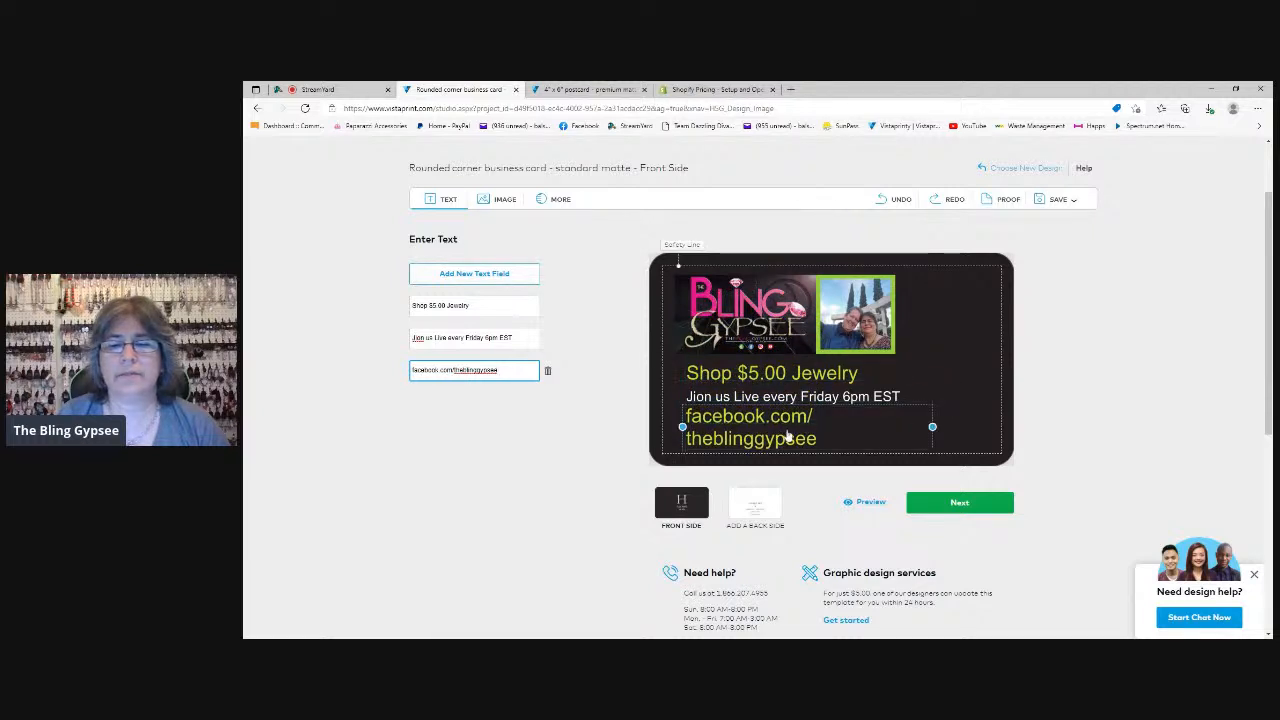
Set the "facebook.com/theblinggypsee" text to font size 10
click(776, 358)
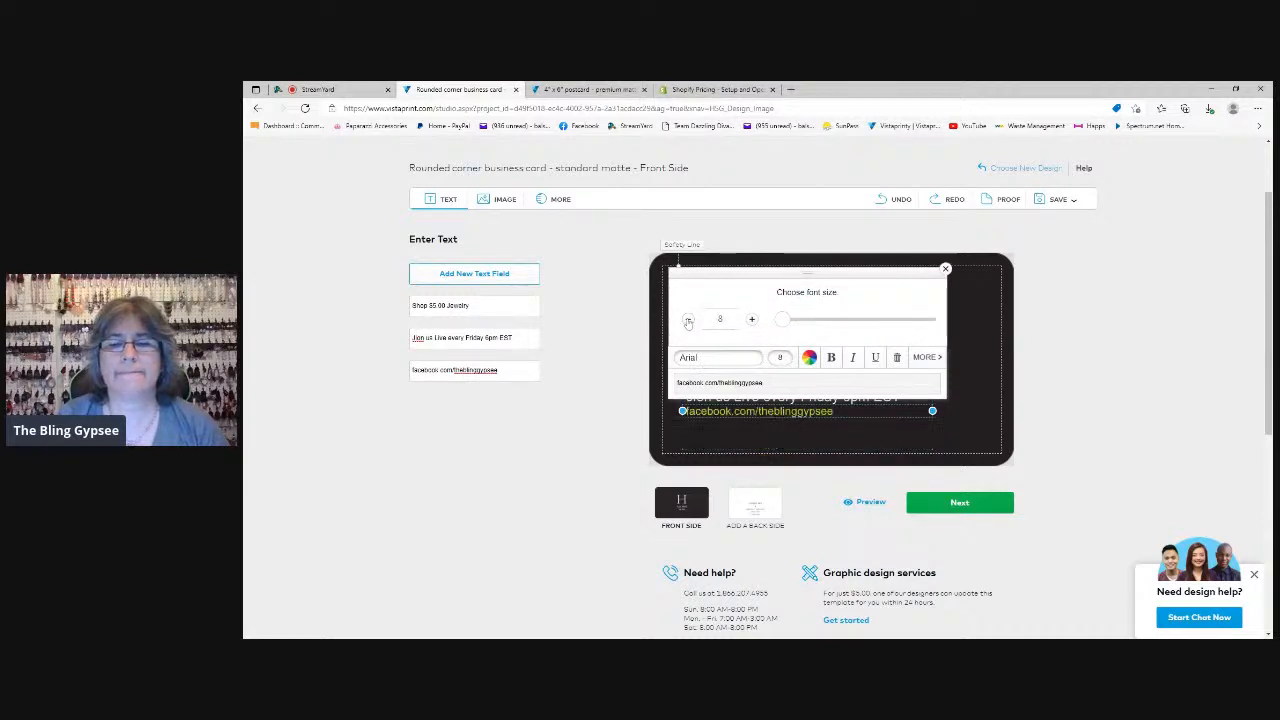
click(752, 320)
click(752, 320)
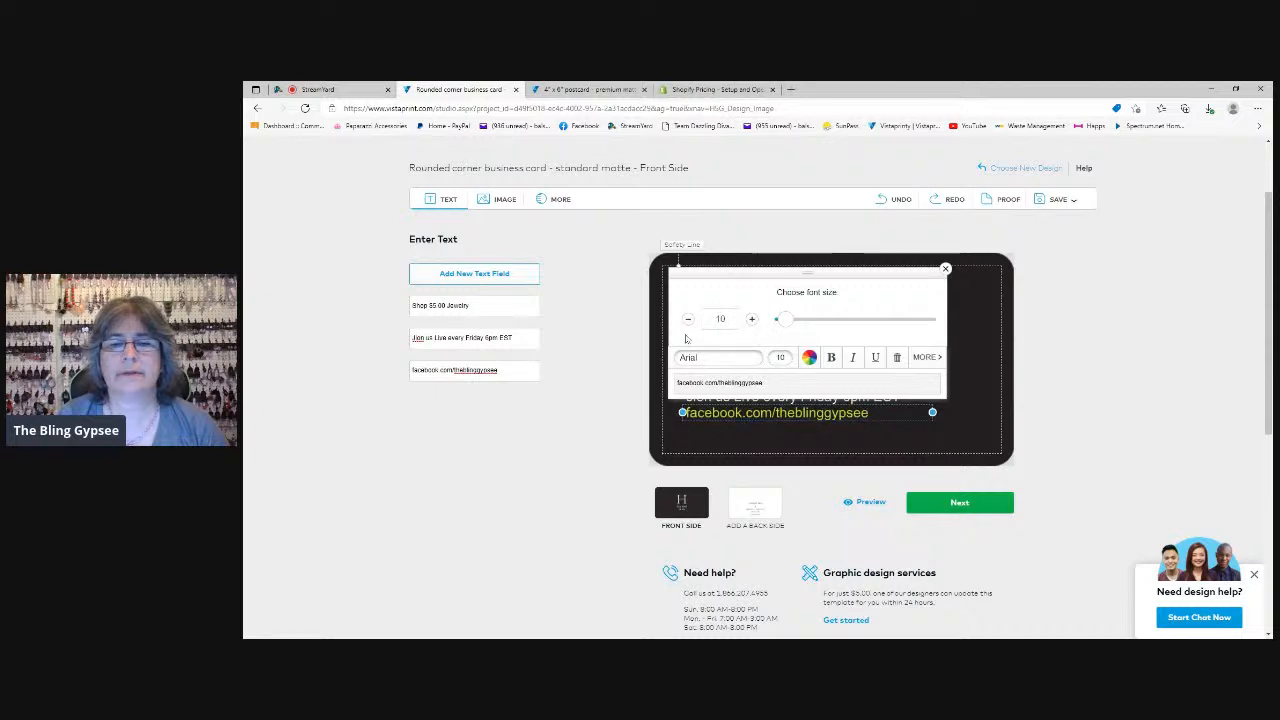
Try the Dandelion and Dom Casual fonts on the "facebook.com/theblinggypsee" text
click(737, 362)
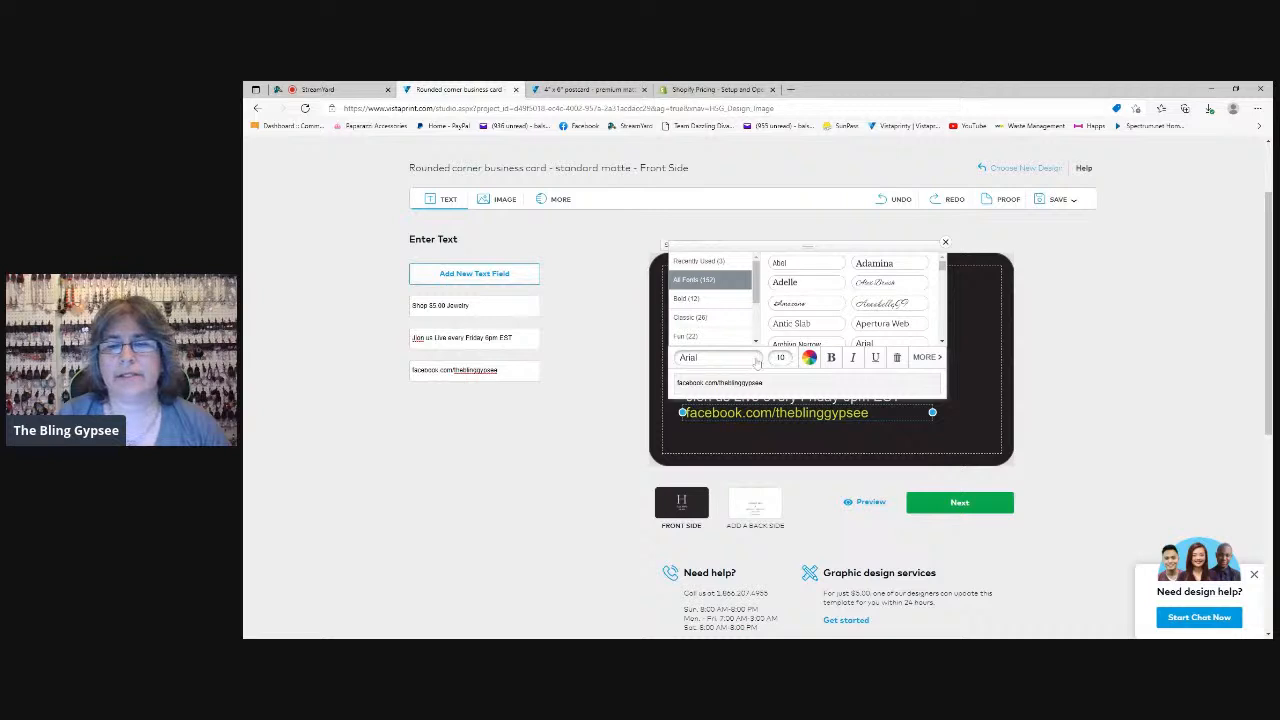
drag(942, 274, 943, 280)
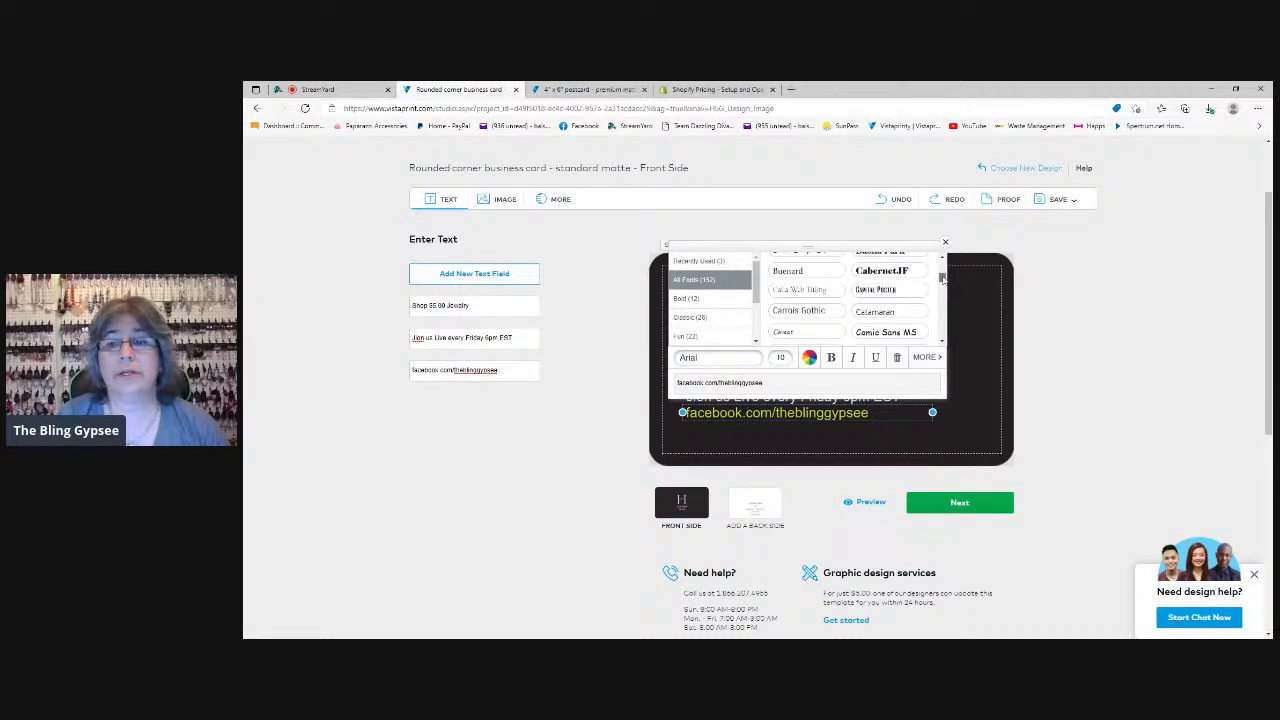
drag(942, 279, 942, 286)
click(796, 292)
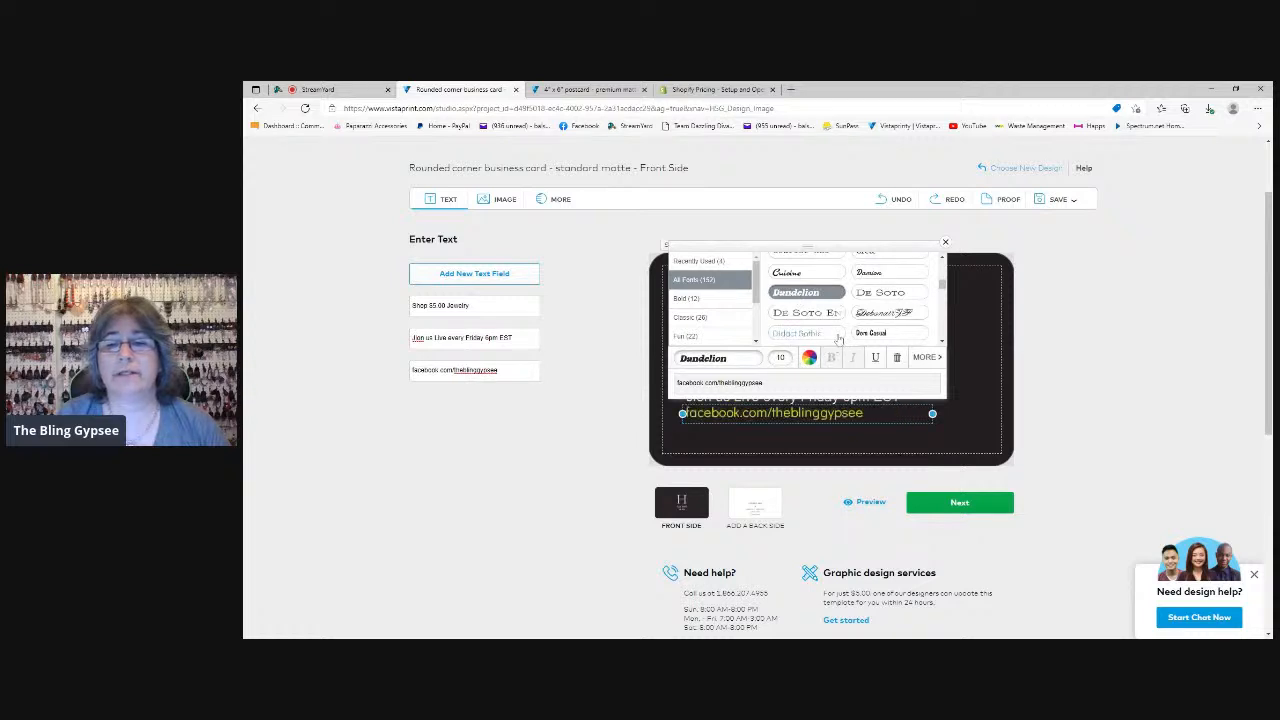
click(872, 334)
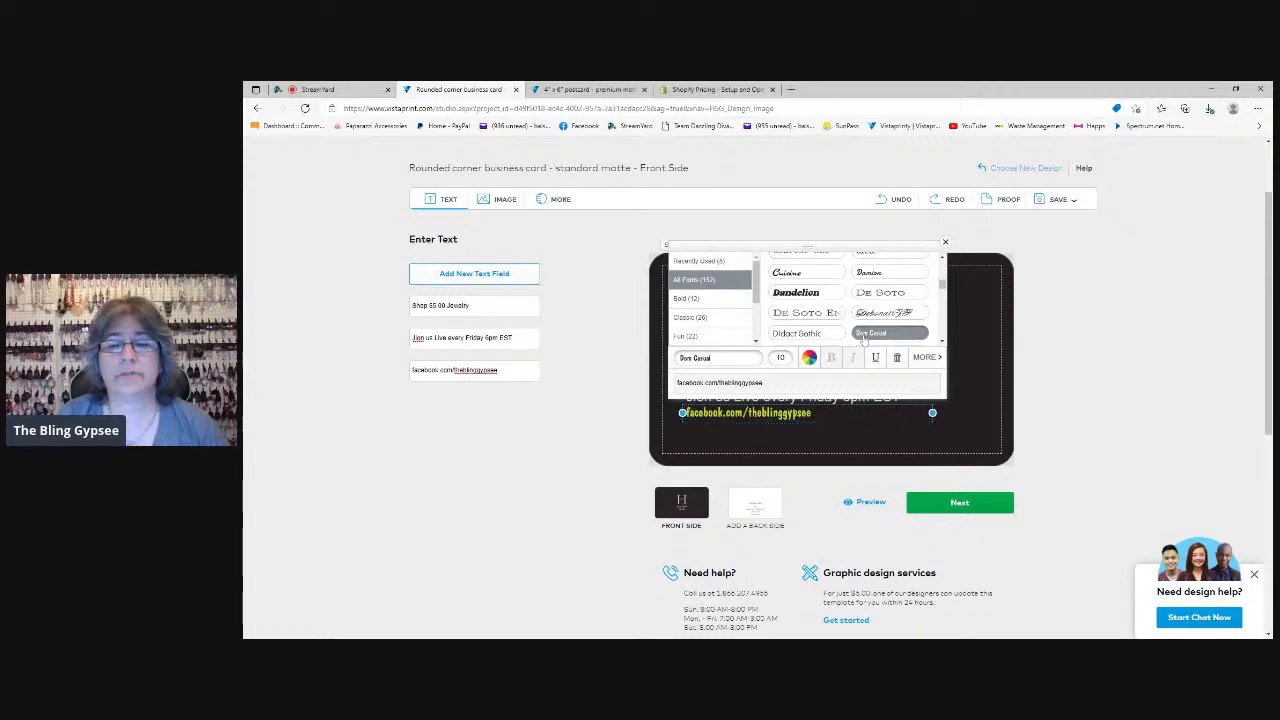
Change the font of the "facebook.com/theblinggypsee" text to Balloon
scroll(940, 285, up, 1)
scroll(940, 285, up, 1)
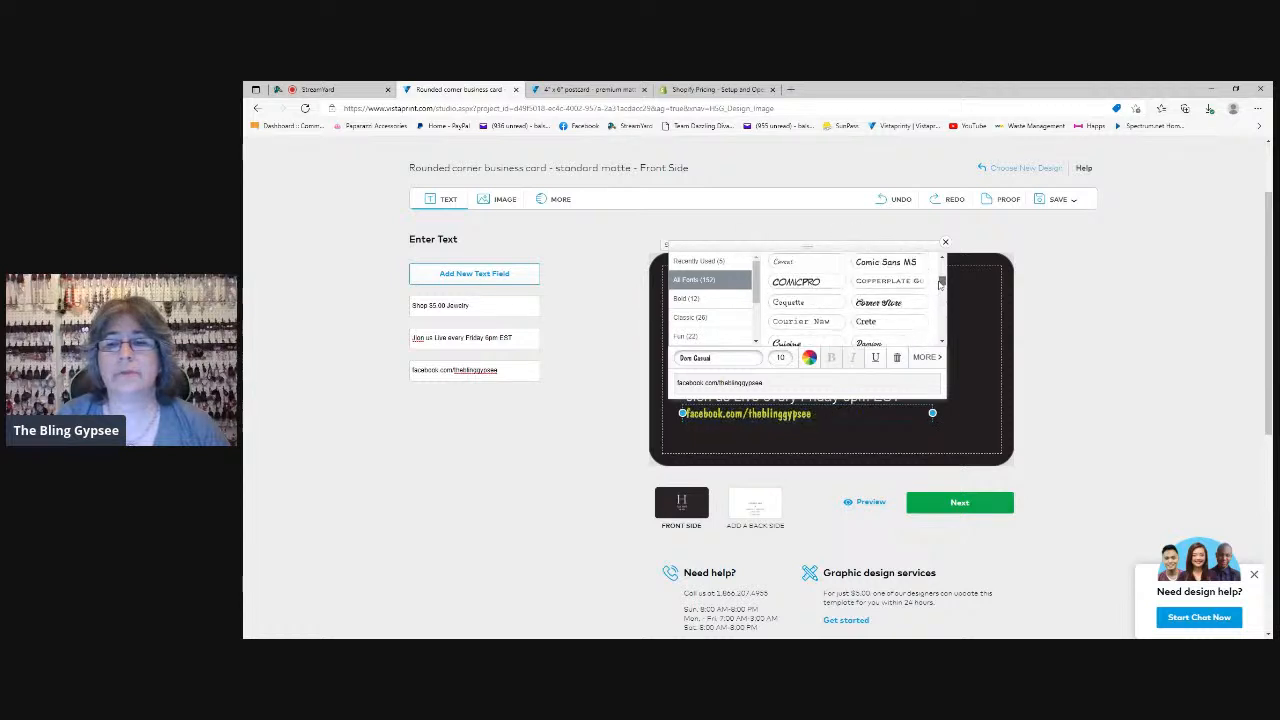
scroll(940, 285, up, 5)
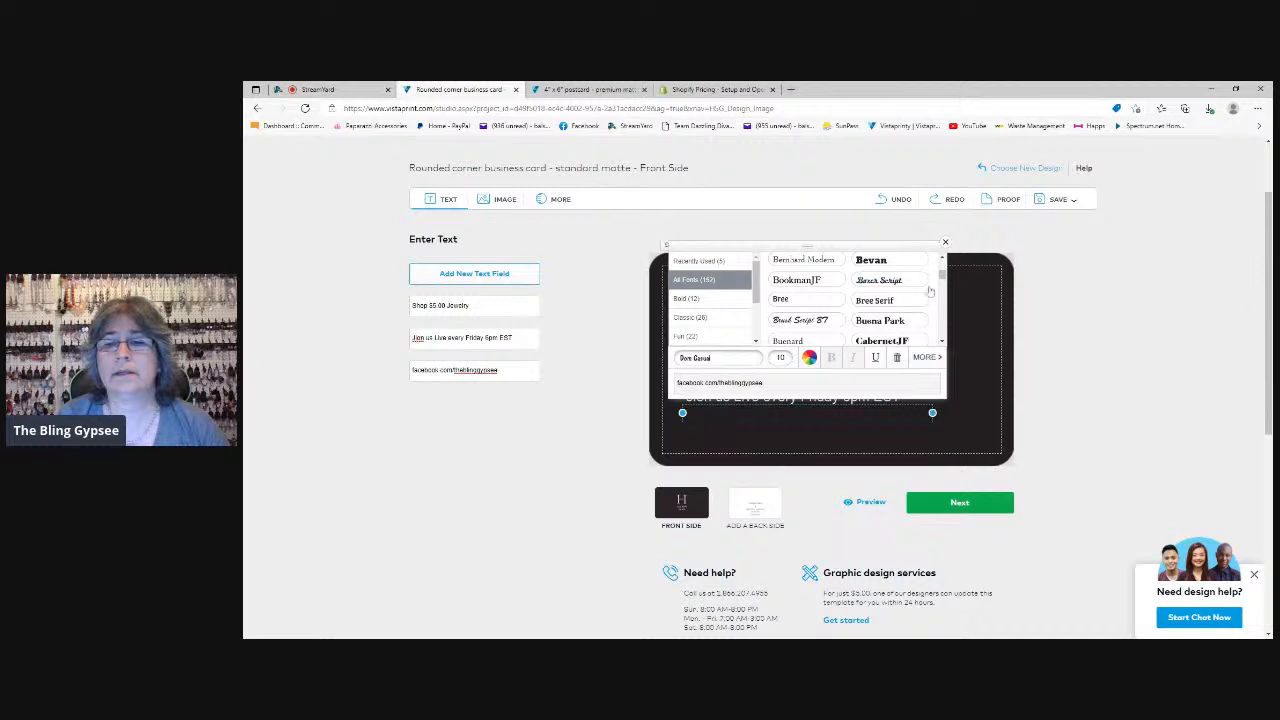
scroll(942, 283, up, 2)
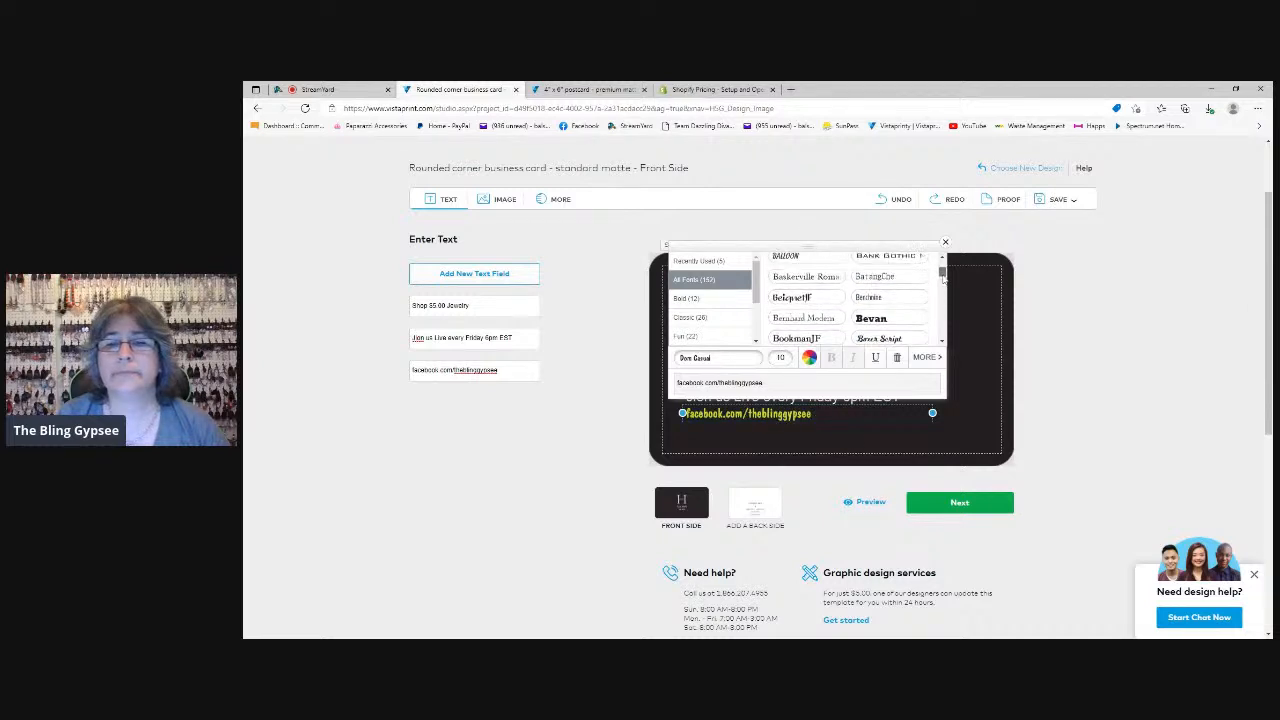
scroll(942, 272, up, 1)
click(793, 268)
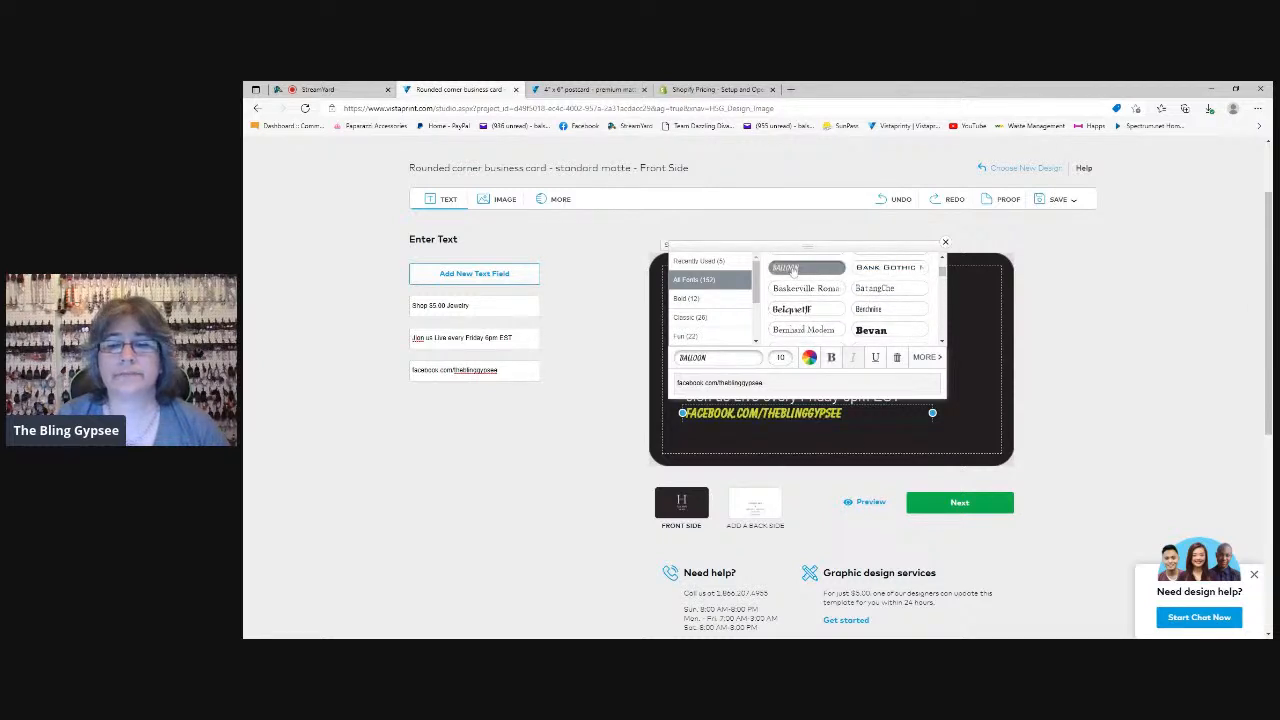
Enlarge the Facebook address text to font size 14 and place it just above the card's lower safety line
click(783, 420)
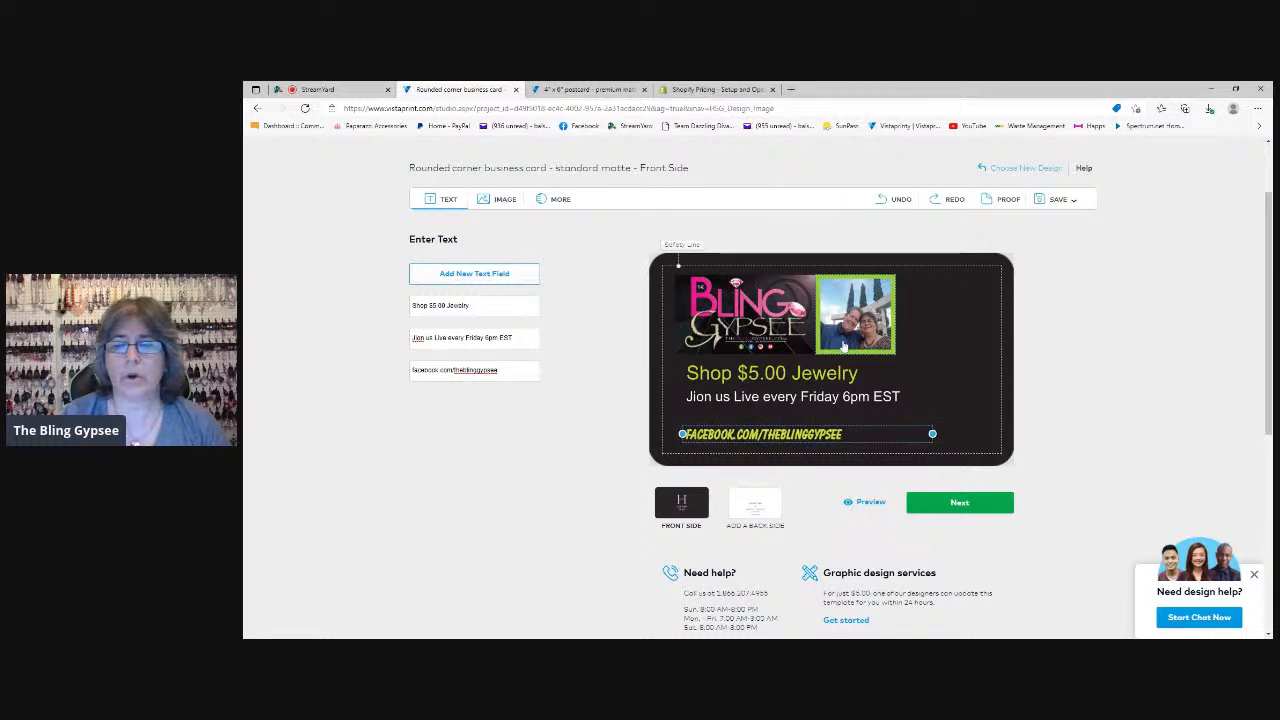
drag(783, 437, 789, 418)
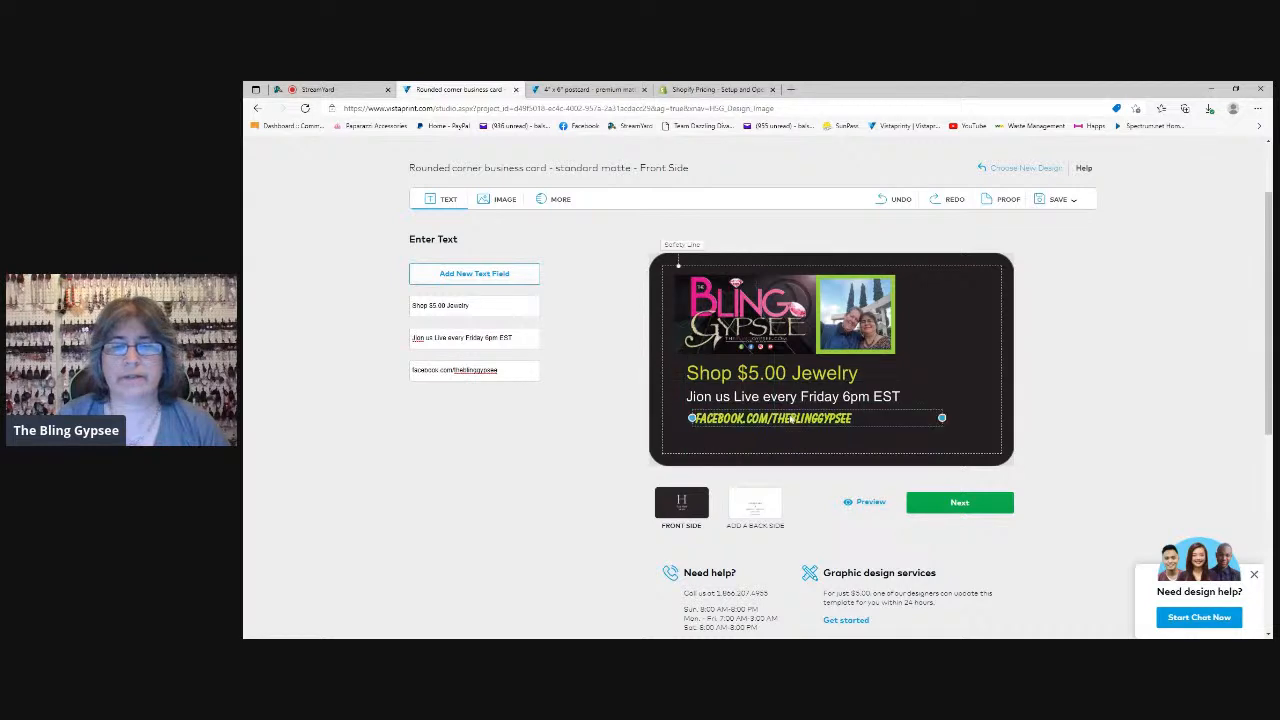
click(795, 366)
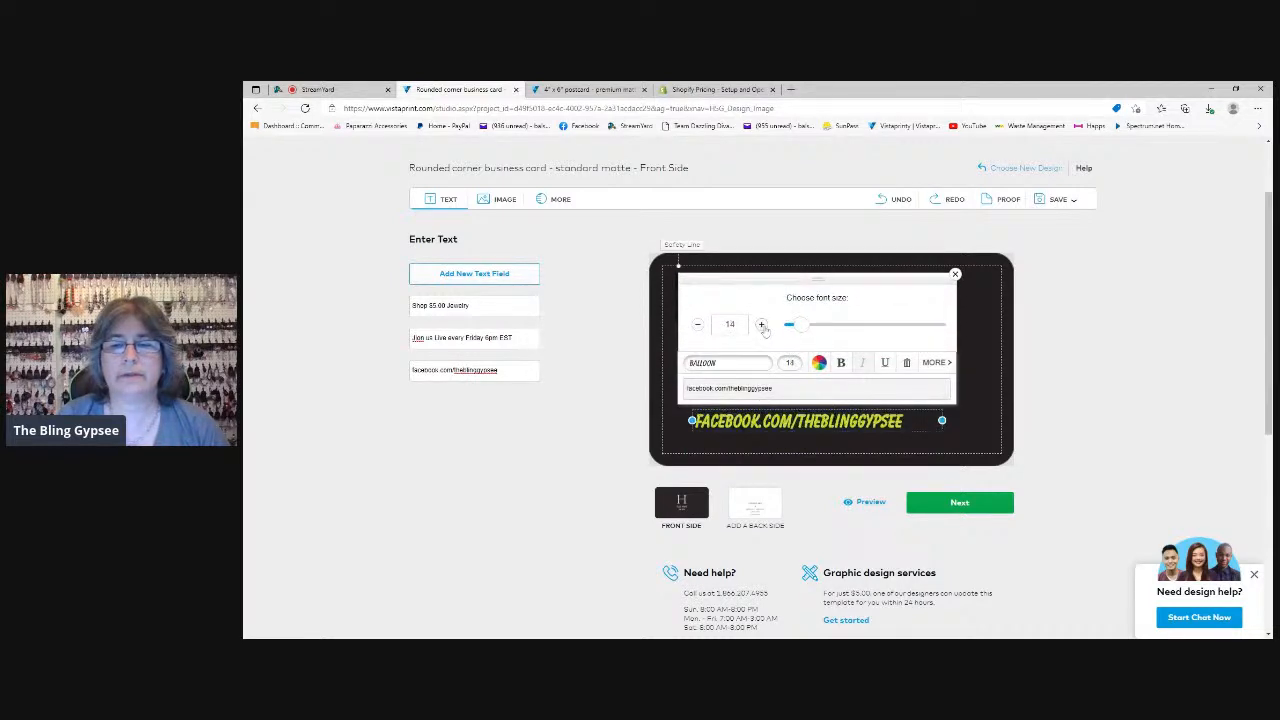
click(800, 432)
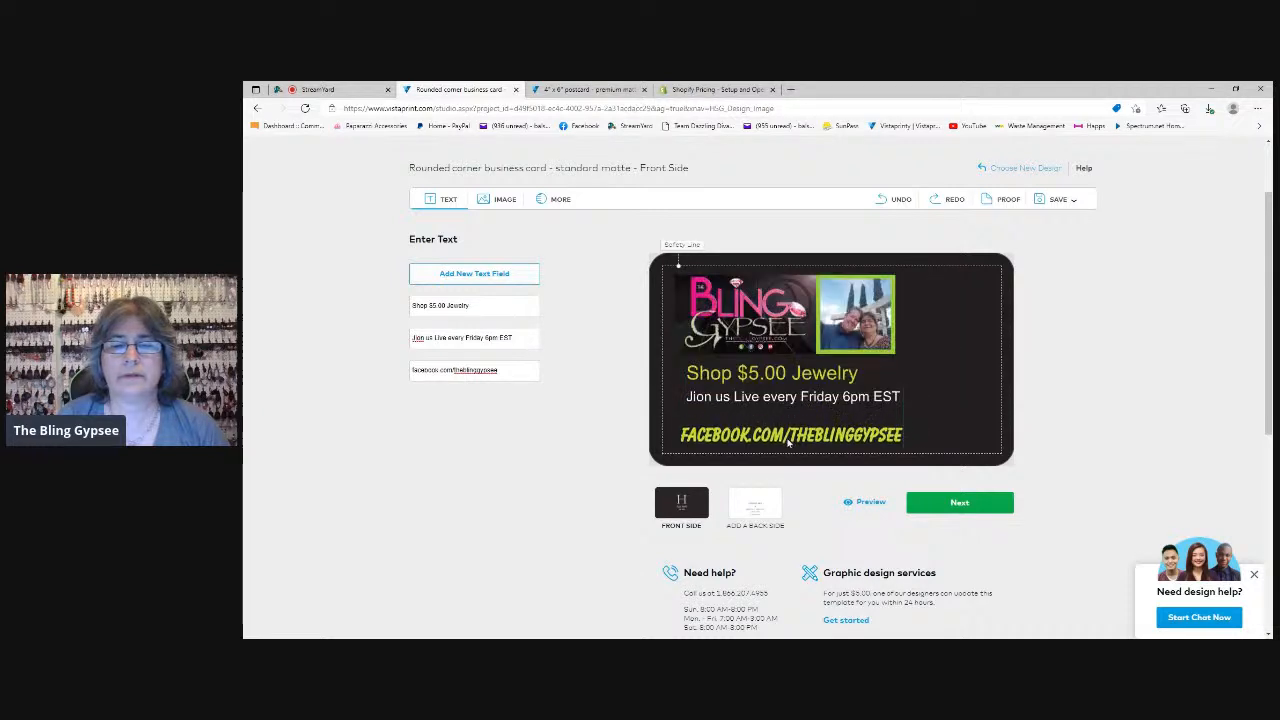
Move the "Jion us Live" and "Shop $5.00 Jewelry" lines down, closer to the Facebook address
click(778, 400)
mouse_move(778, 402)
mouse_down()
mouse_move(771, 418)
mouse_move(766, 389)
mouse_move(768, 412)
mouse_up()
click(766, 418)
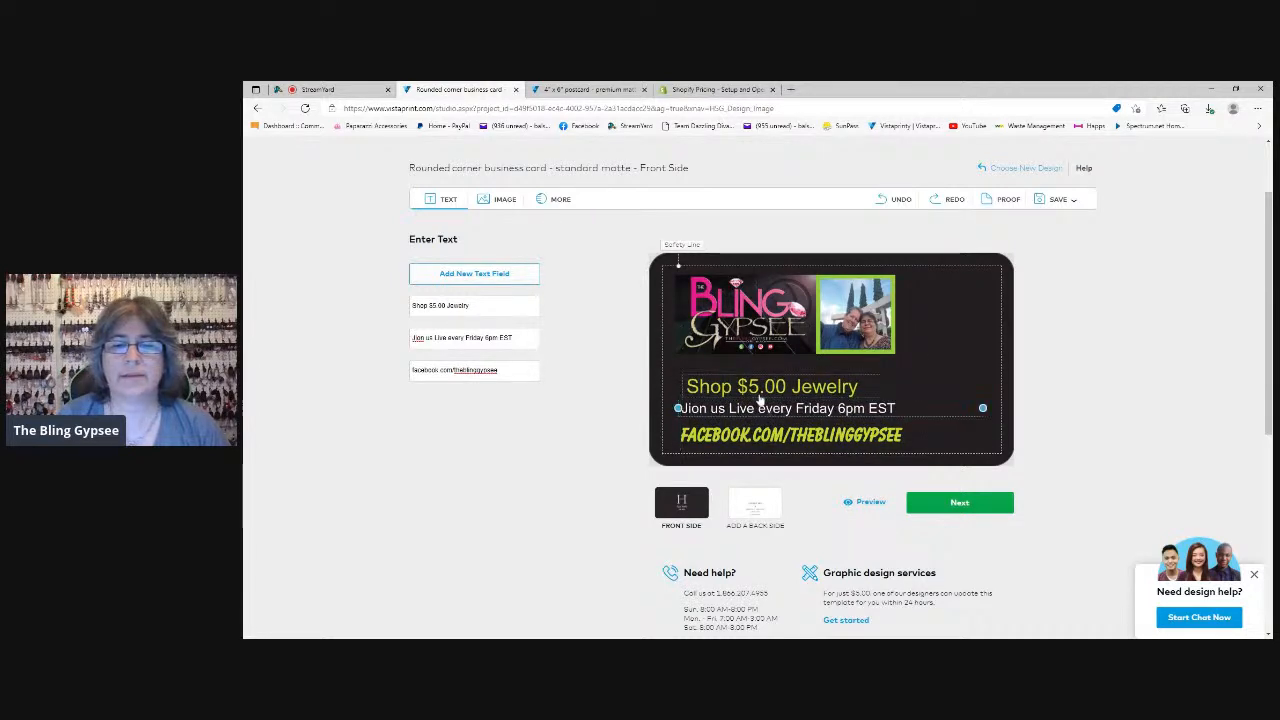
Try center-aligning the "Shop $5.00 Jewelry" text within its box and undo the alignment change
click(766, 388)
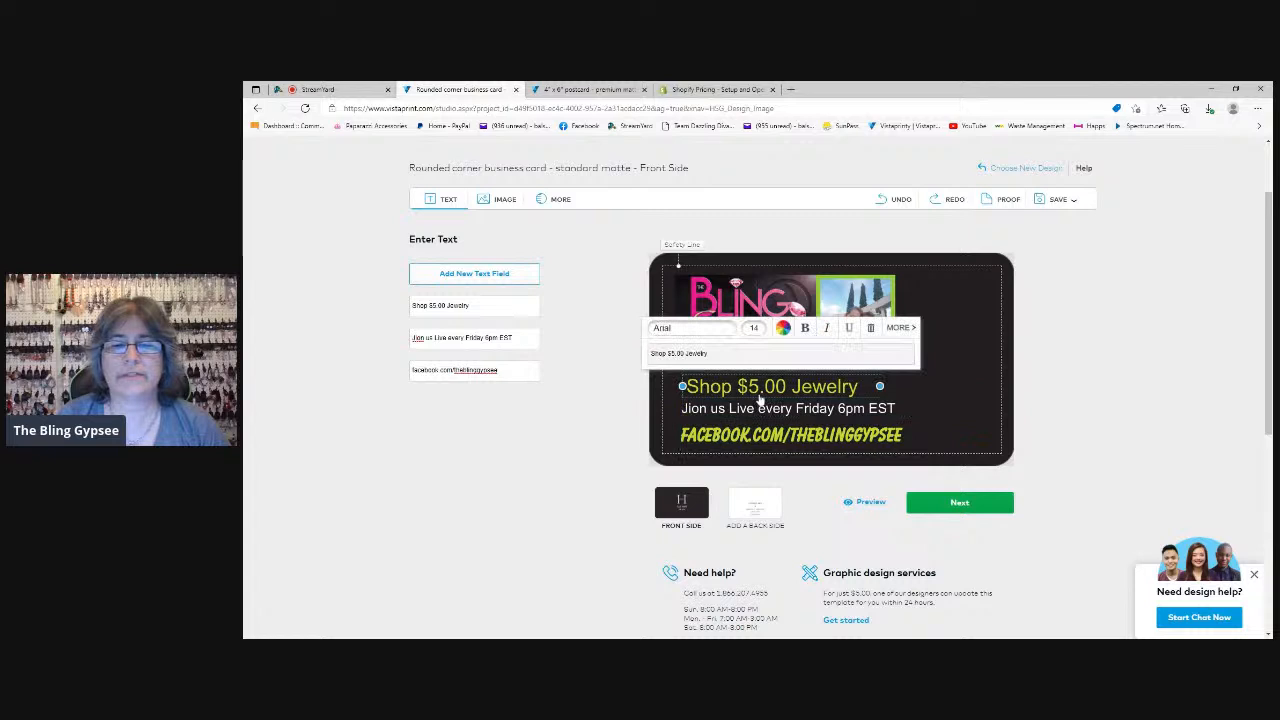
click(907, 328)
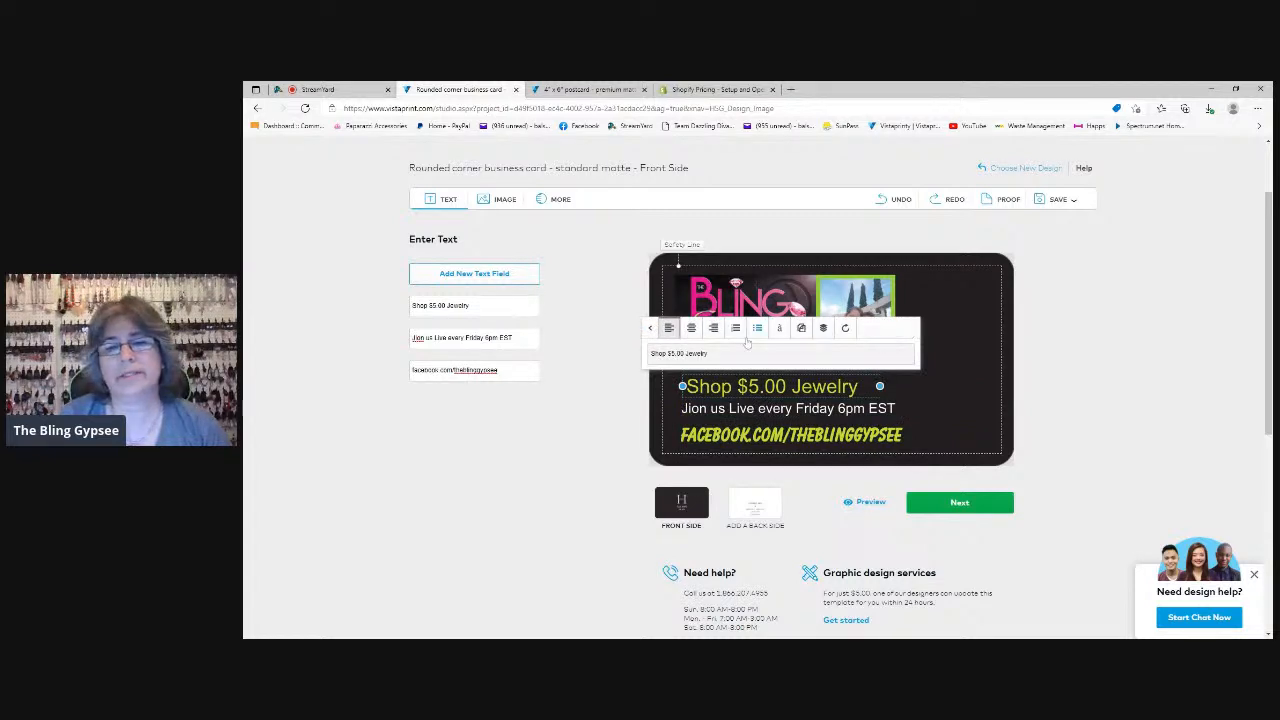
click(691, 329)
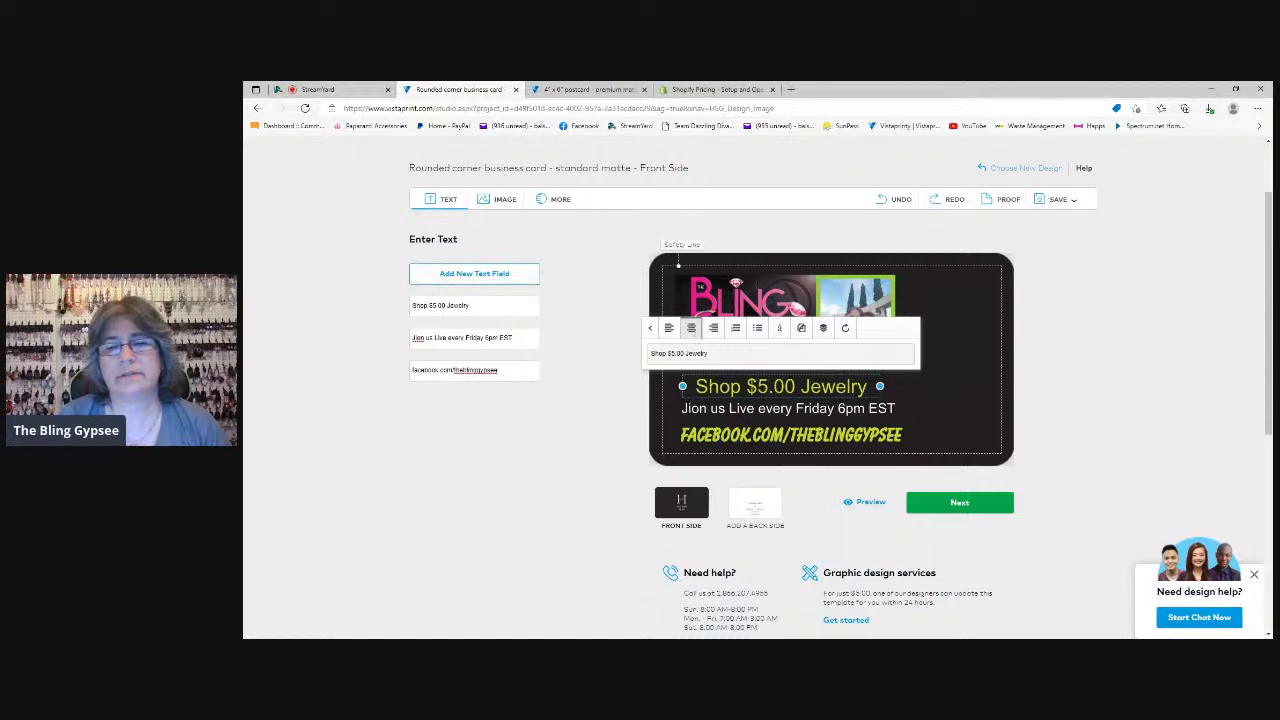
click(778, 410)
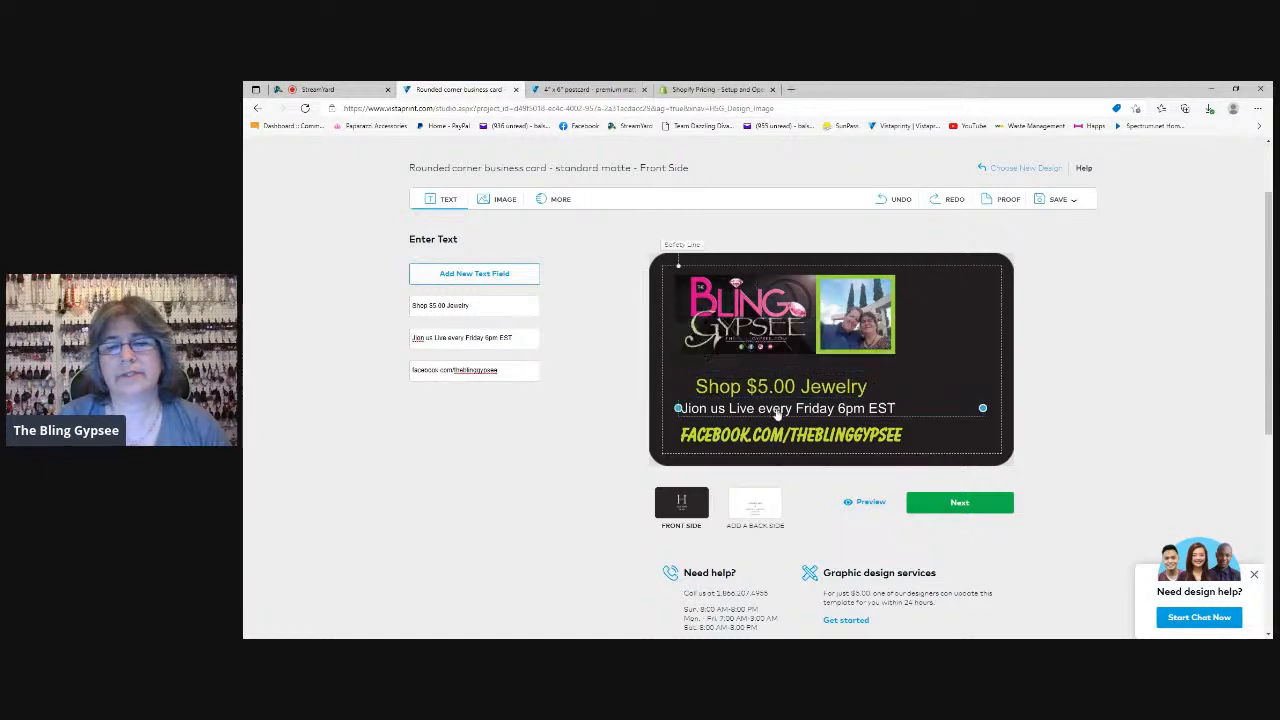
click(832, 394)
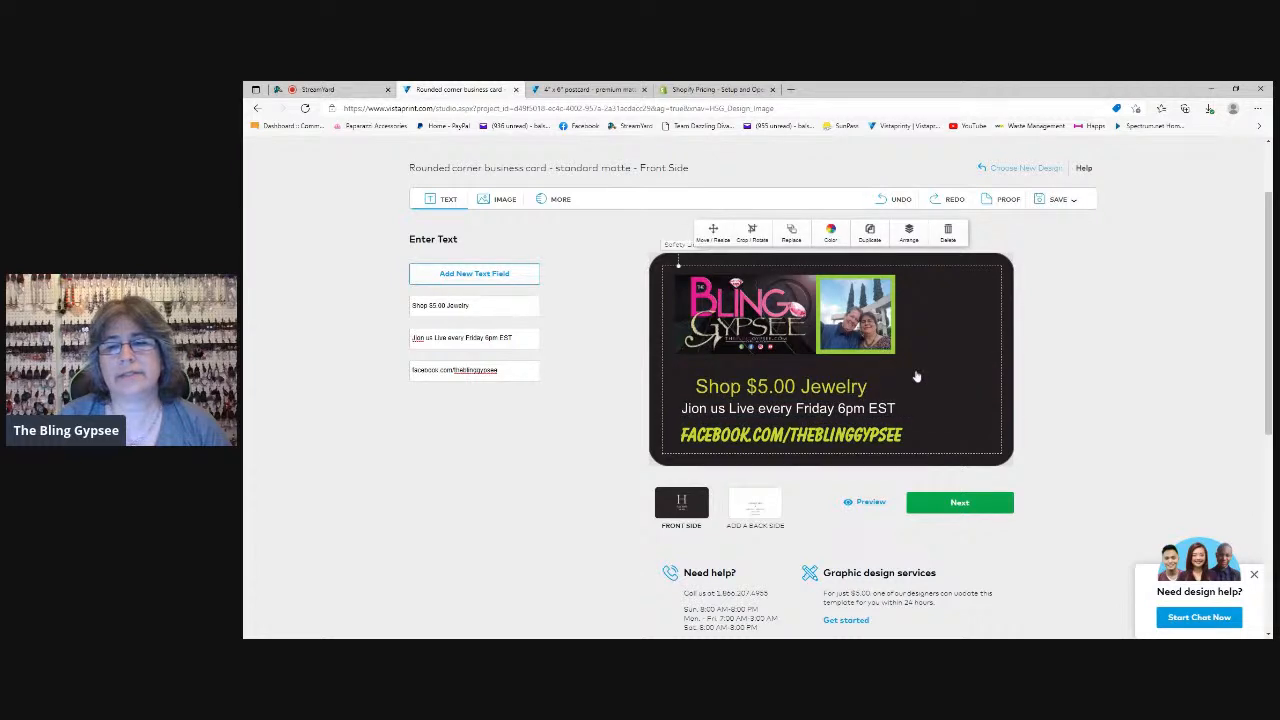
click(817, 417)
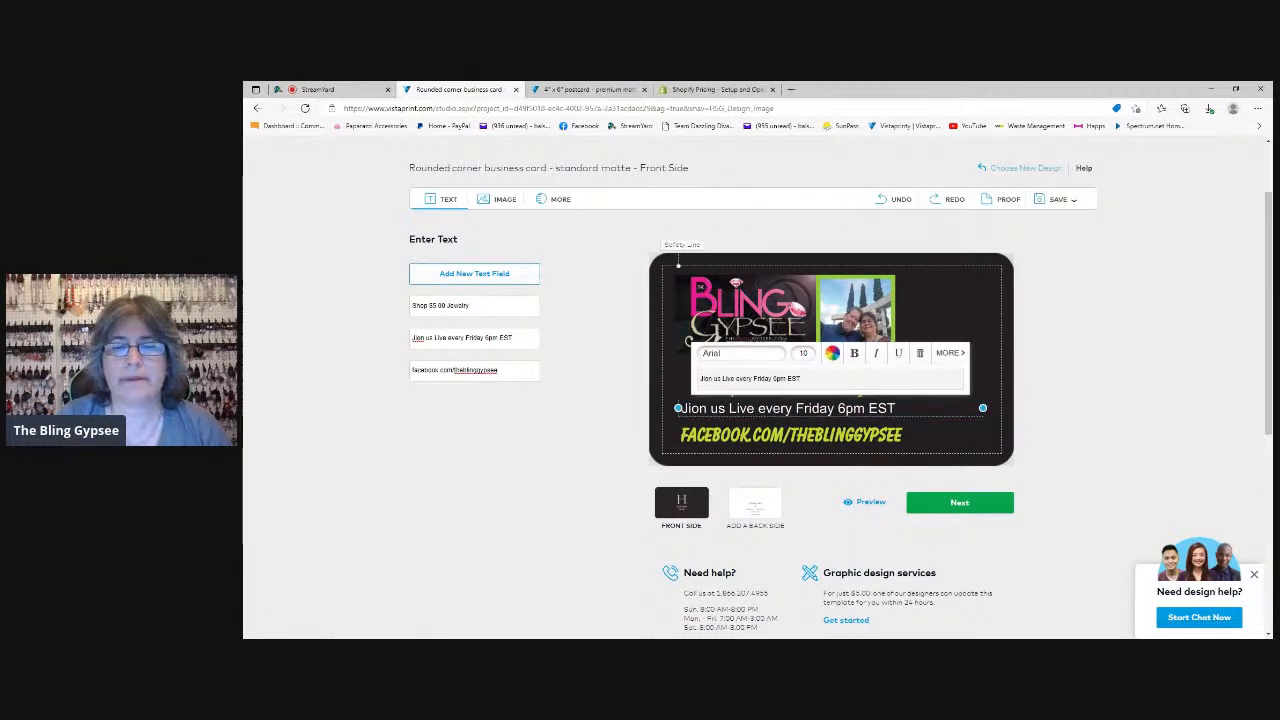
click(1031, 365)
click(758, 393)
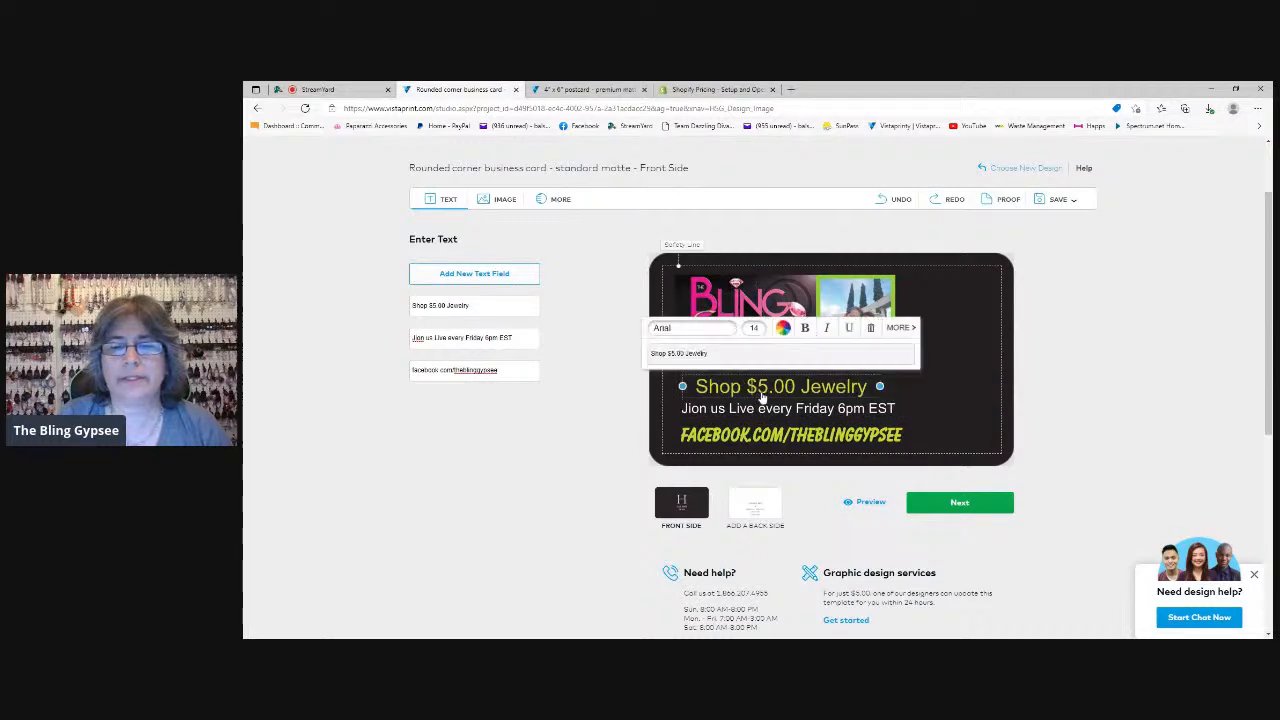
click(885, 203)
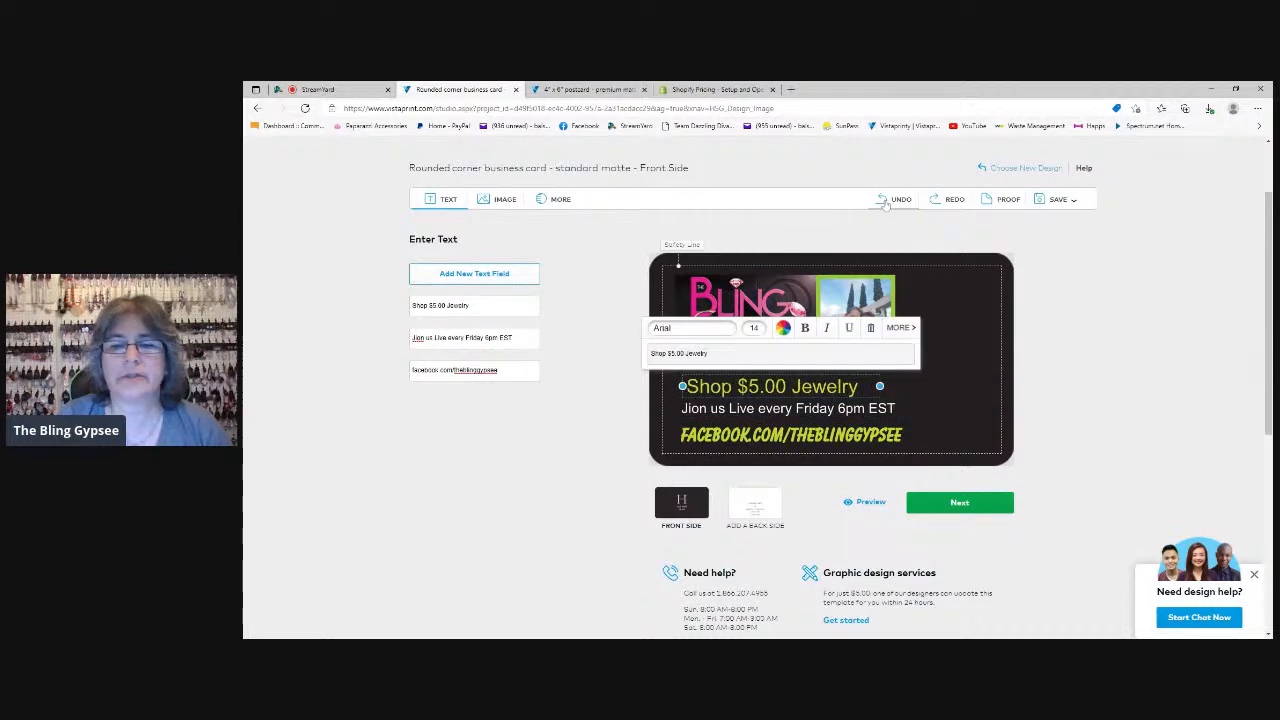
click(1083, 361)
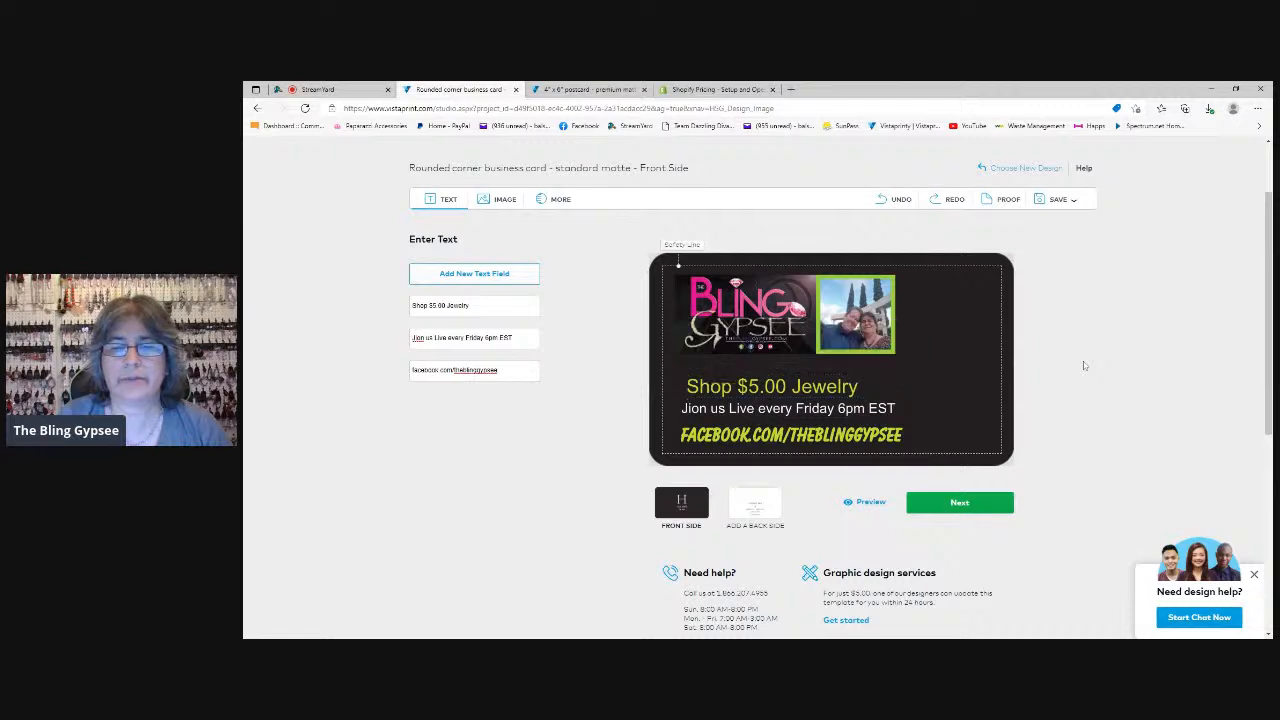
Reposition the three text lines below the logo so they are evenly spaced and their left edges line up
mouse_move(806, 417)
mouse_down()
mouse_move(783, 419)
mouse_move(794, 416)
mouse_up()
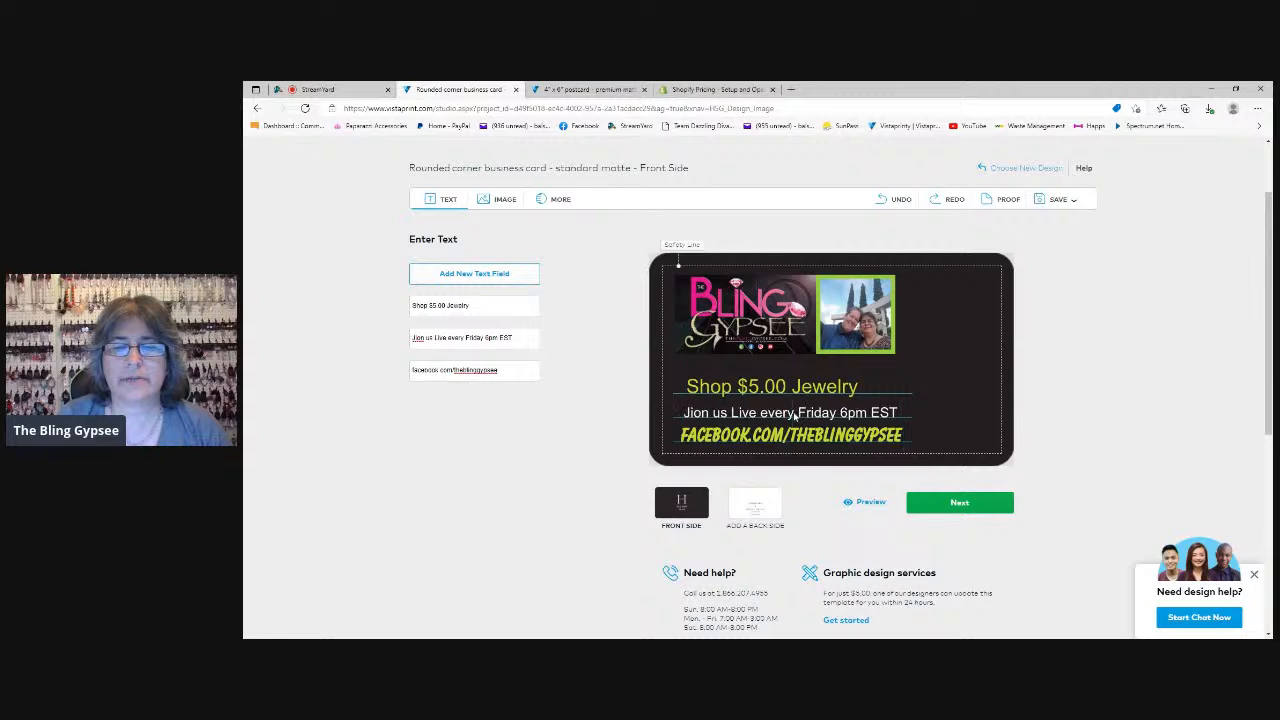
click(726, 391)
drag(728, 393, 741, 433)
click(742, 432)
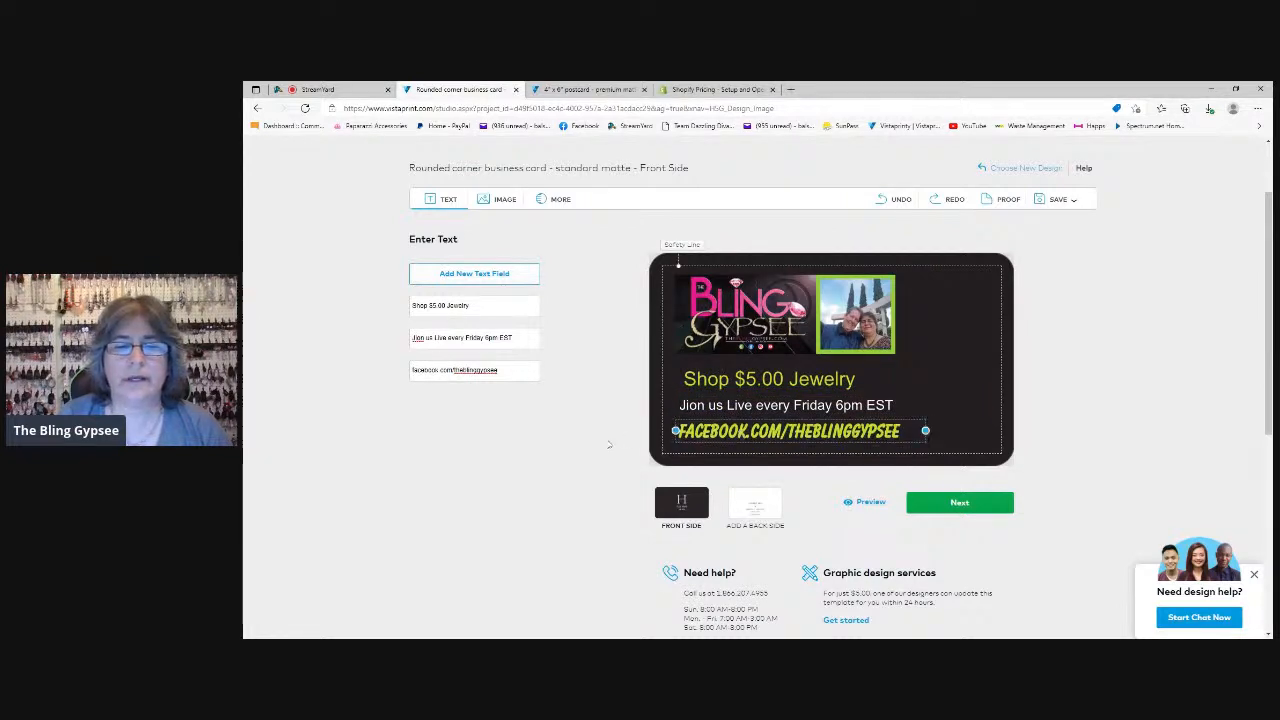
drag(723, 388, 719, 390)
click(719, 407)
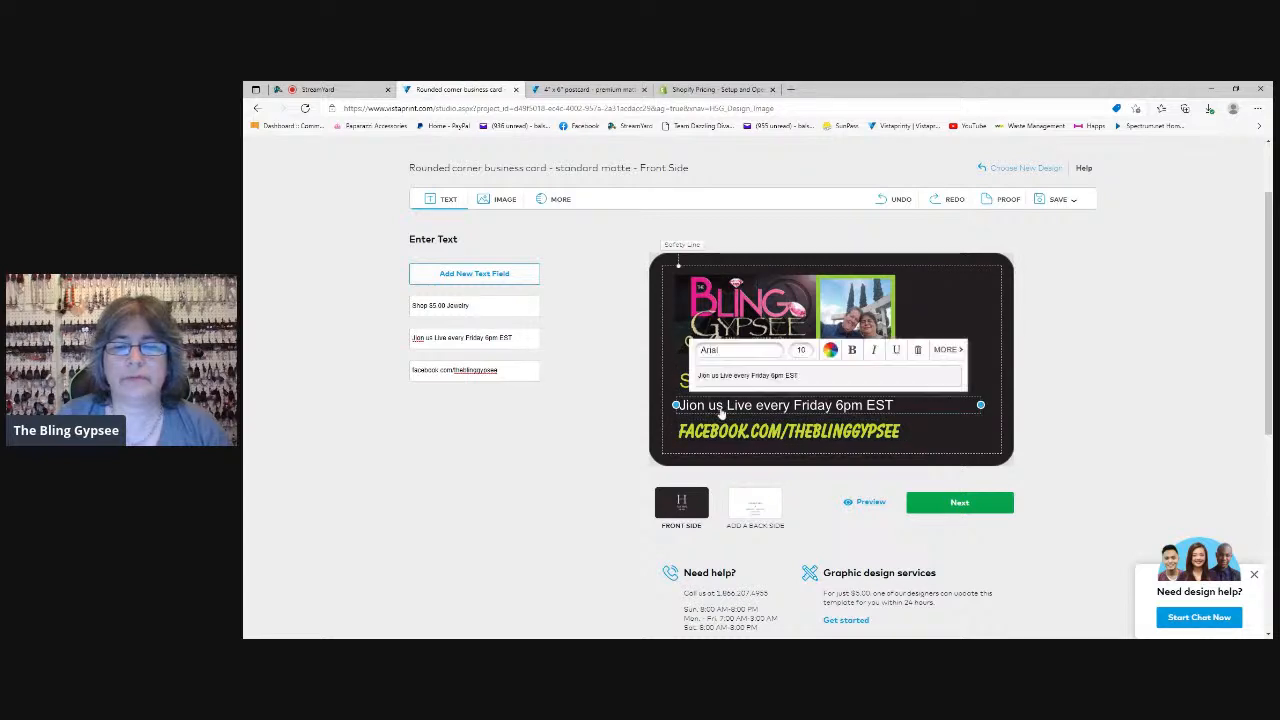
click(907, 418)
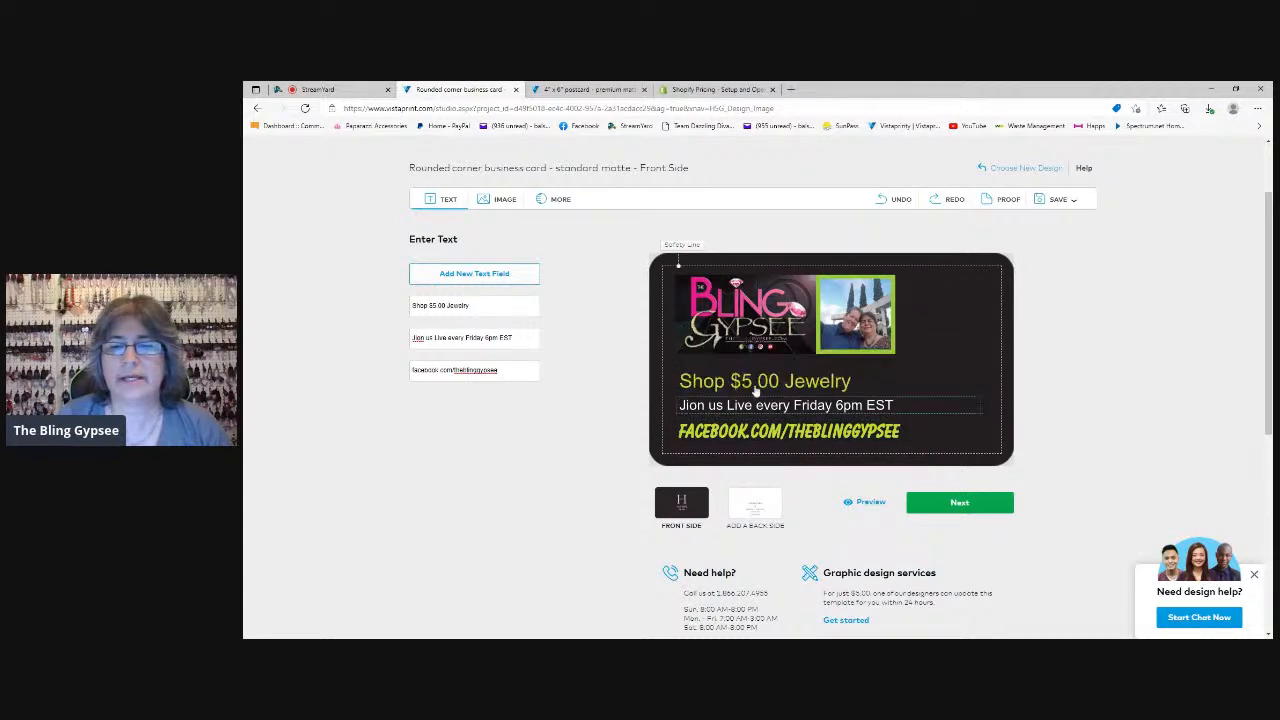
Shift the "Shop $5.00 Jewelry" line slightly right so it is centered over the lines below, and preview the card's front side
drag(733, 383, 747, 383)
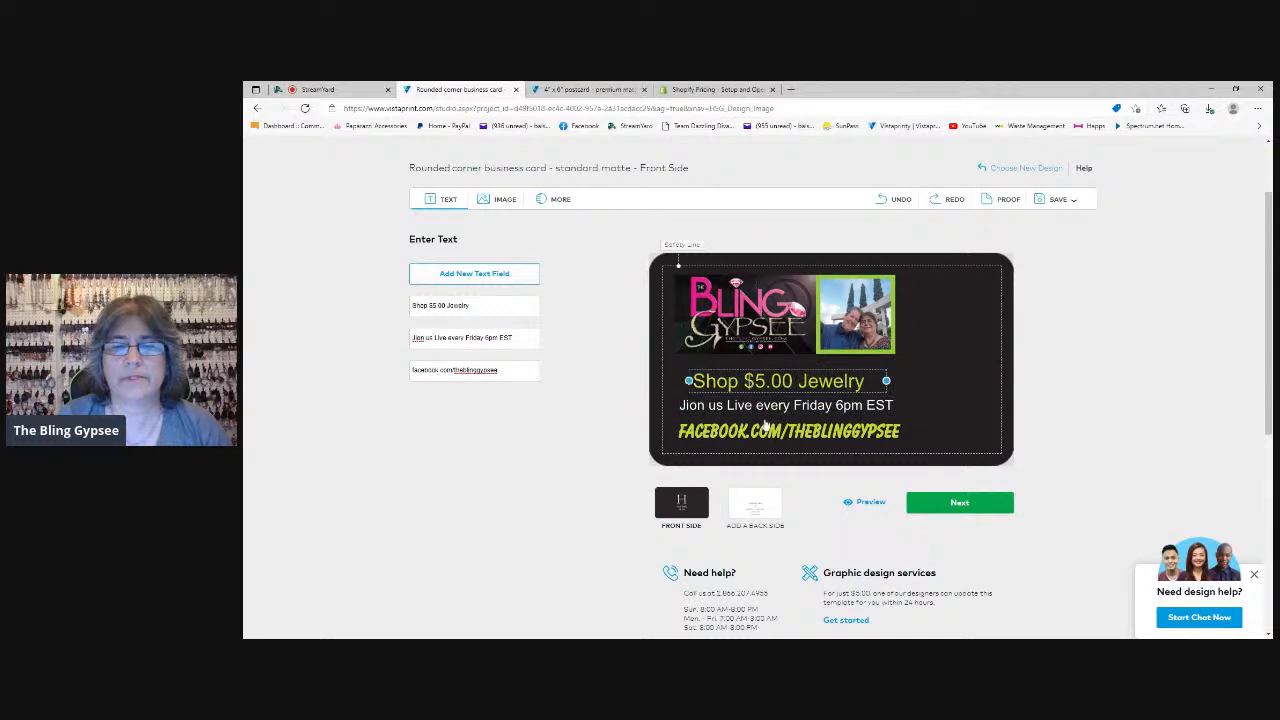
click(865, 504)
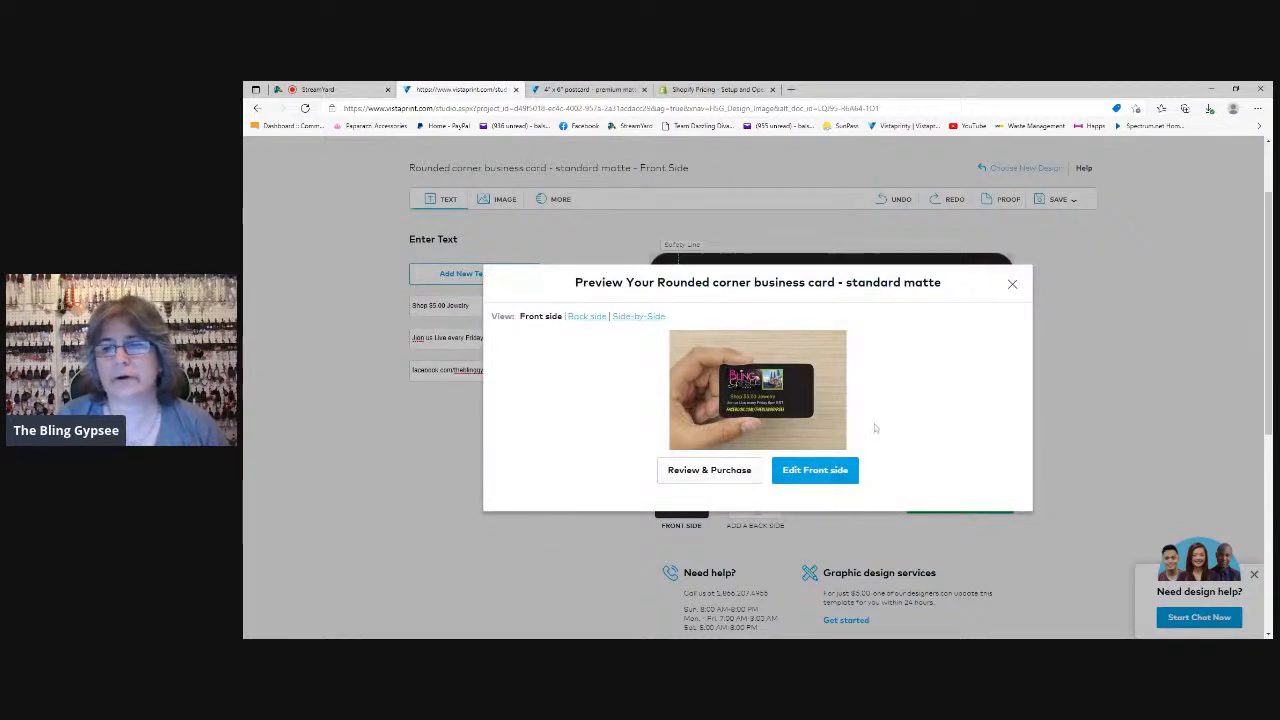
click(1012, 286)
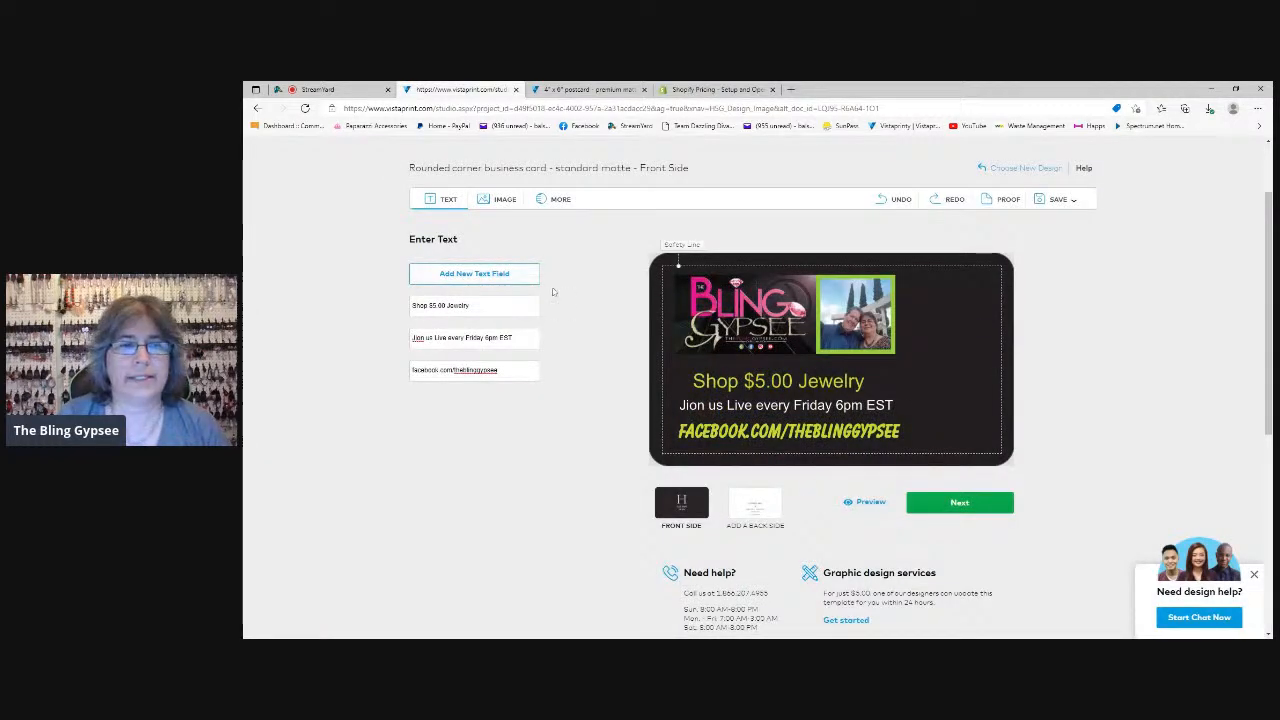
Check the recently uploaded images for a logo to add to the card
click(497, 201)
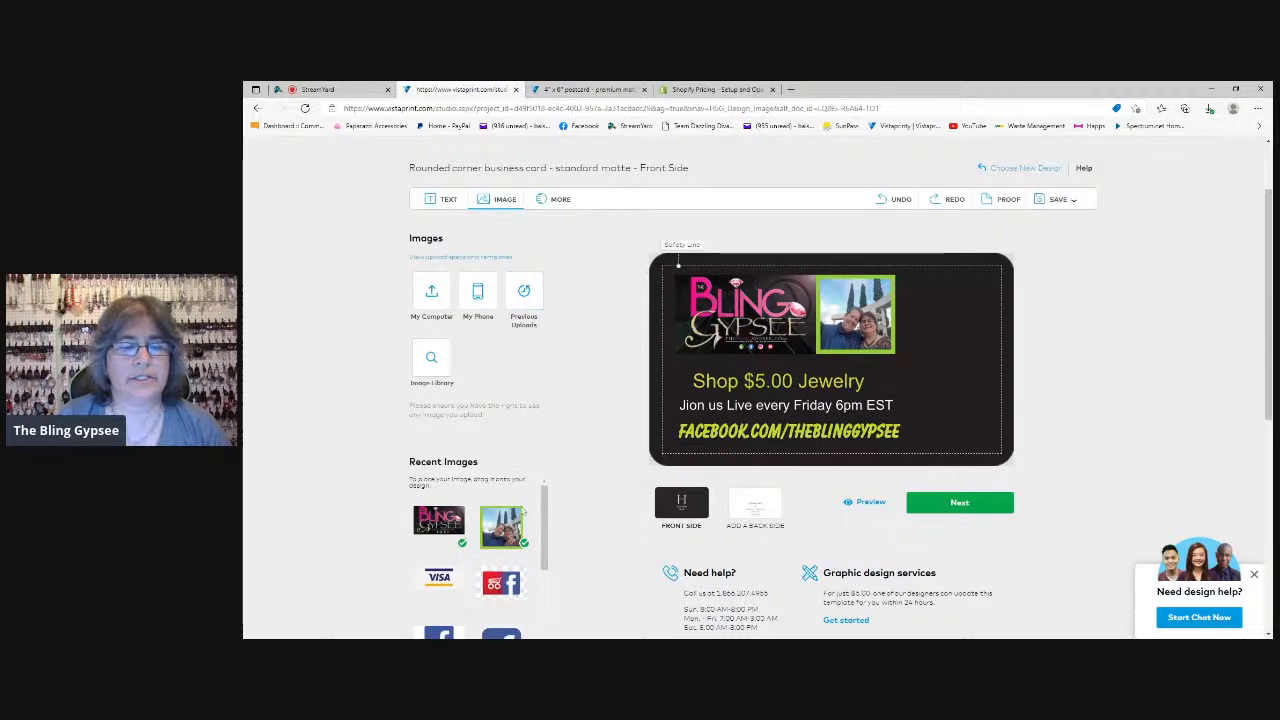
scroll(568, 572, down, 1)
scroll(568, 572, up, 1)
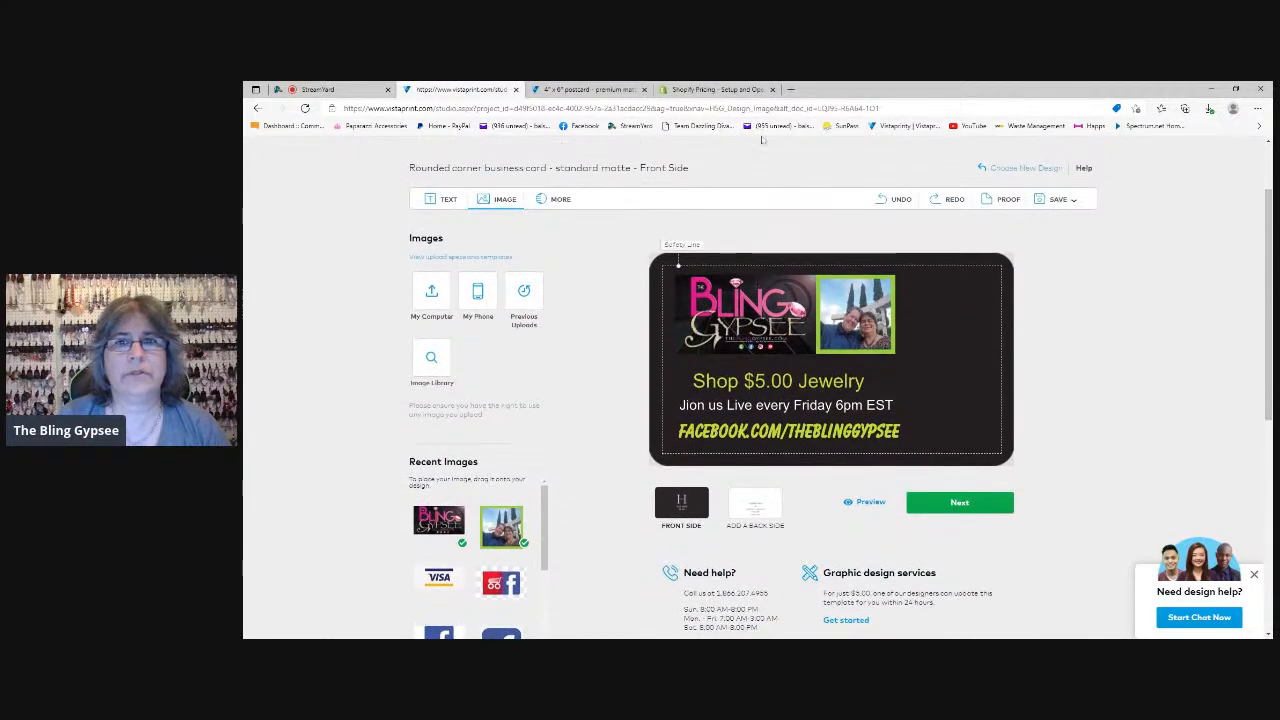
Open a new browser tab and search the web for google
click(792, 89)
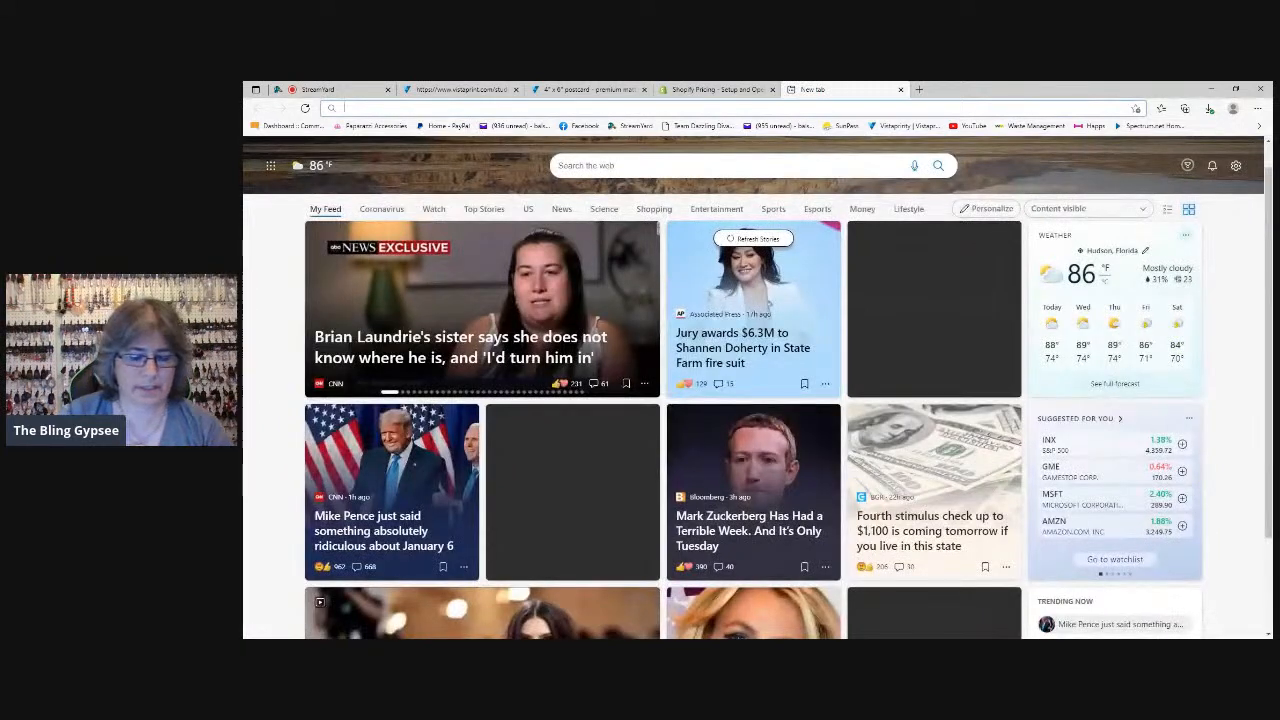
text(goog)
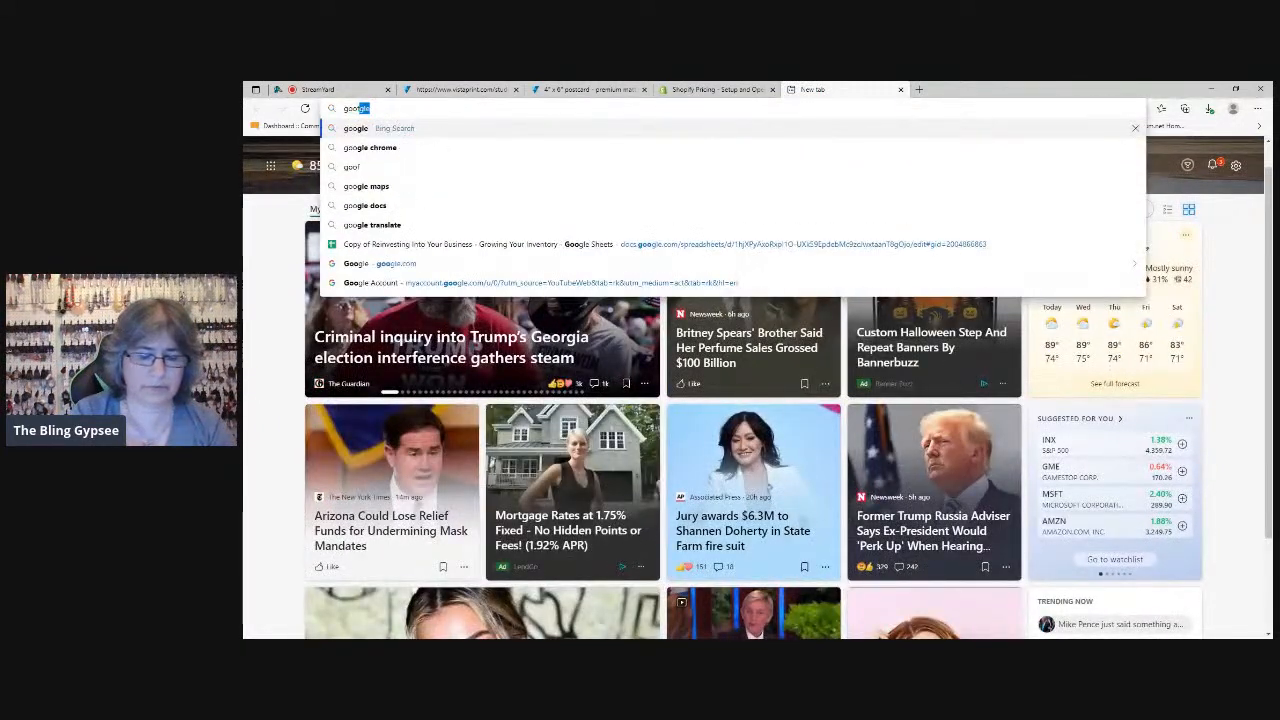
key(BackSpace)
key(BackSpace)
text(le)
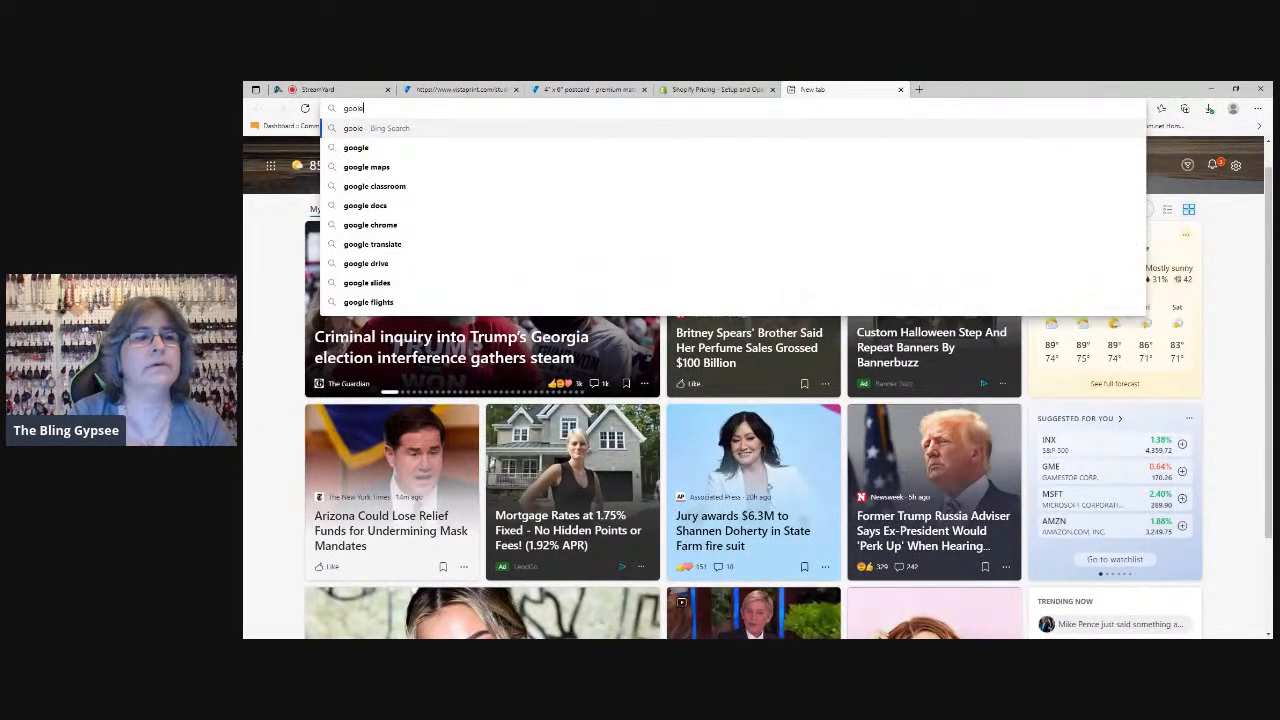
key(Return)
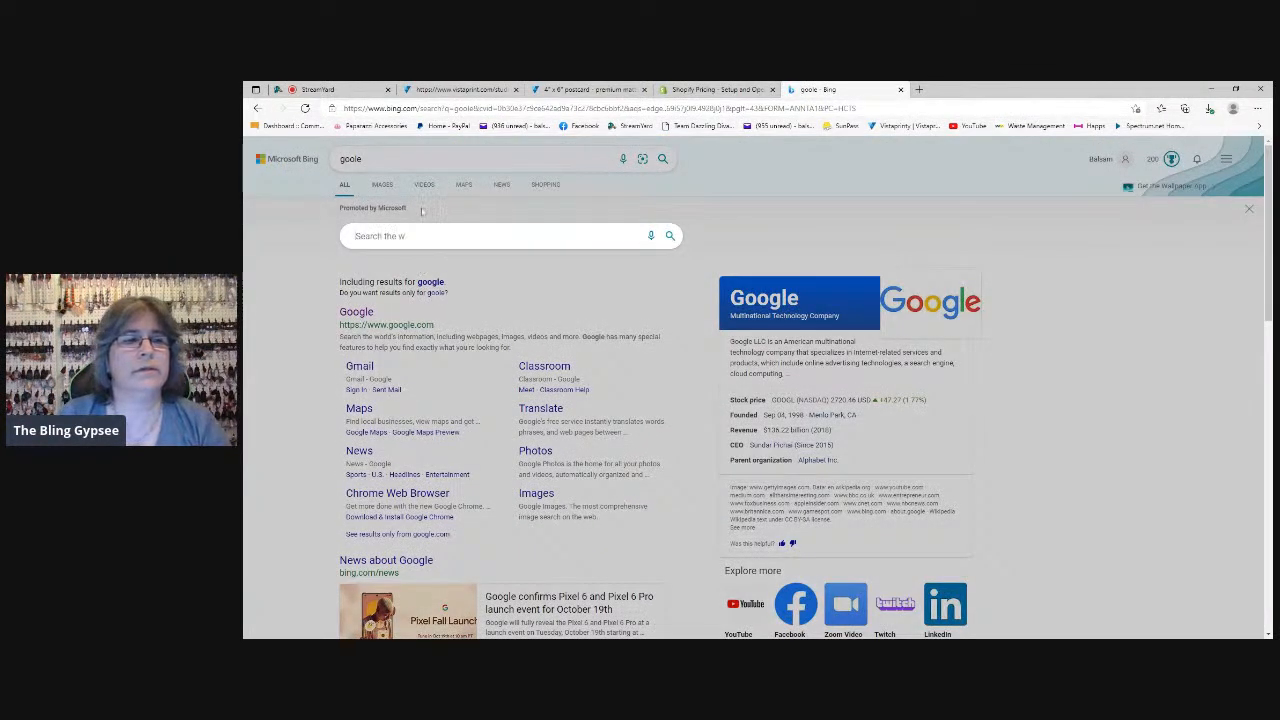
scroll(767, 259, down, 1)
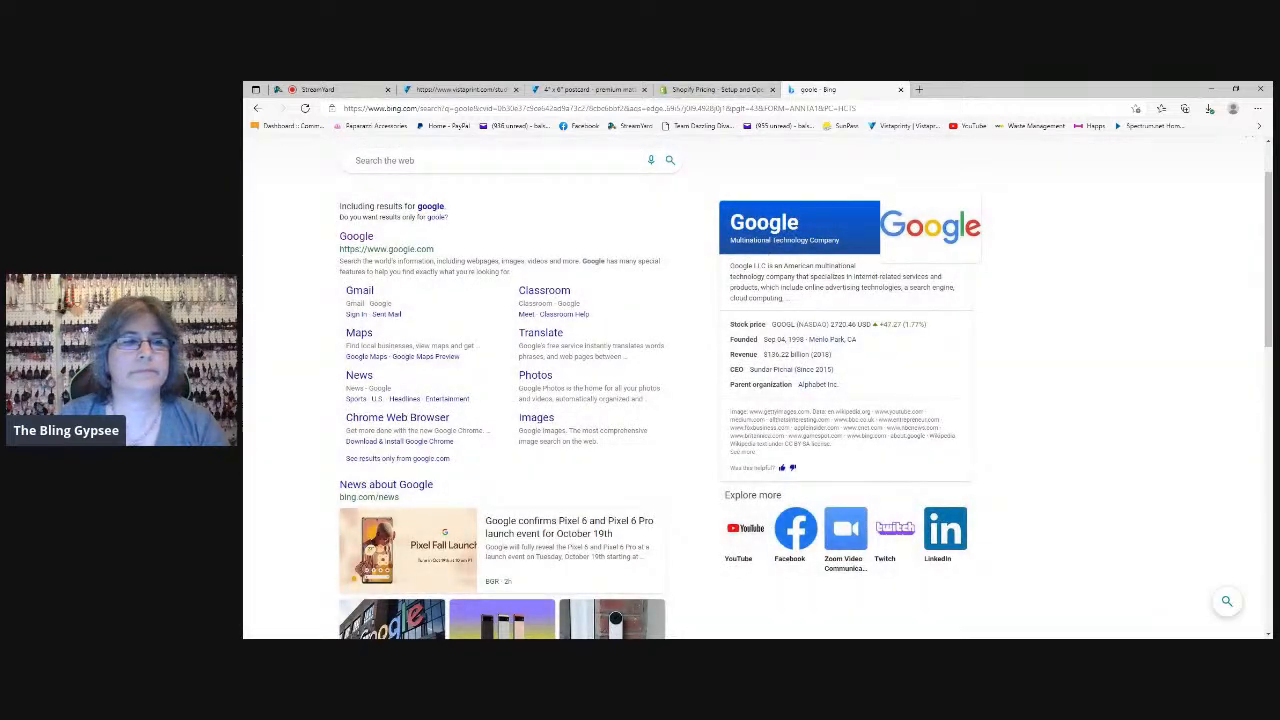
click(431, 208)
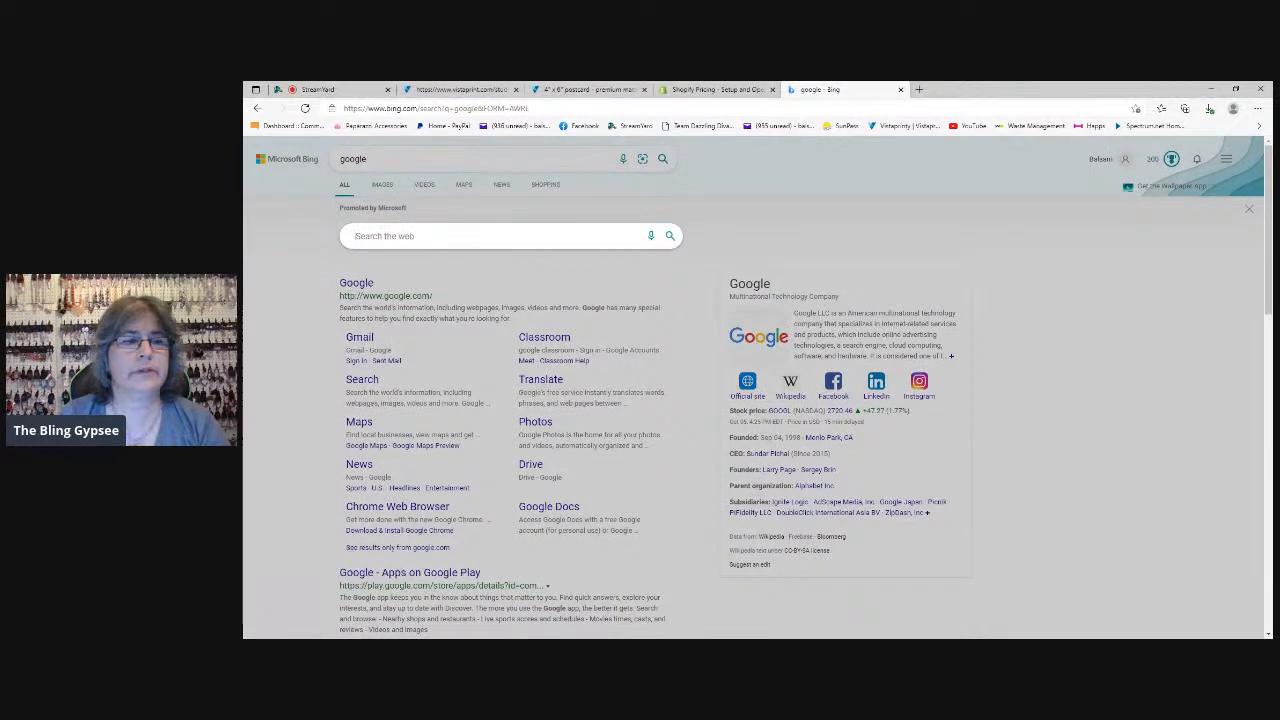
Search for "facebook logos", narrow the image results to transparent logos and open the first solid blue one
text(fac)
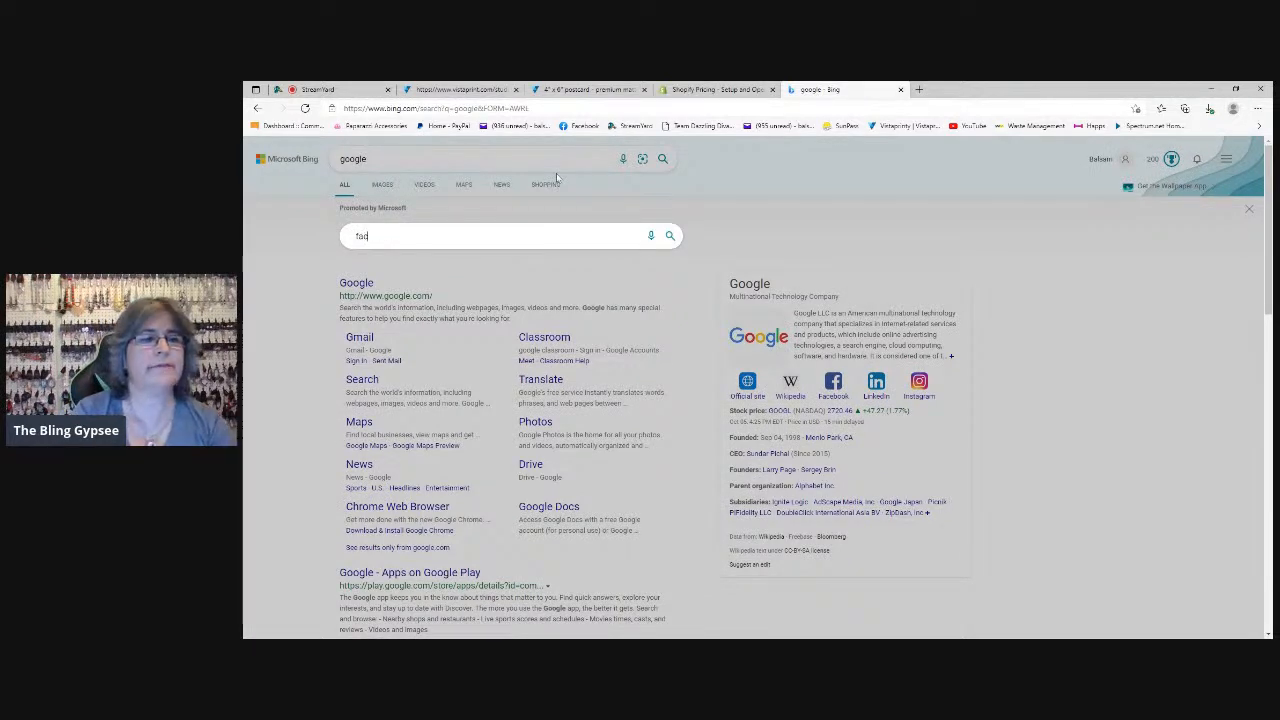
text(ebook logos)
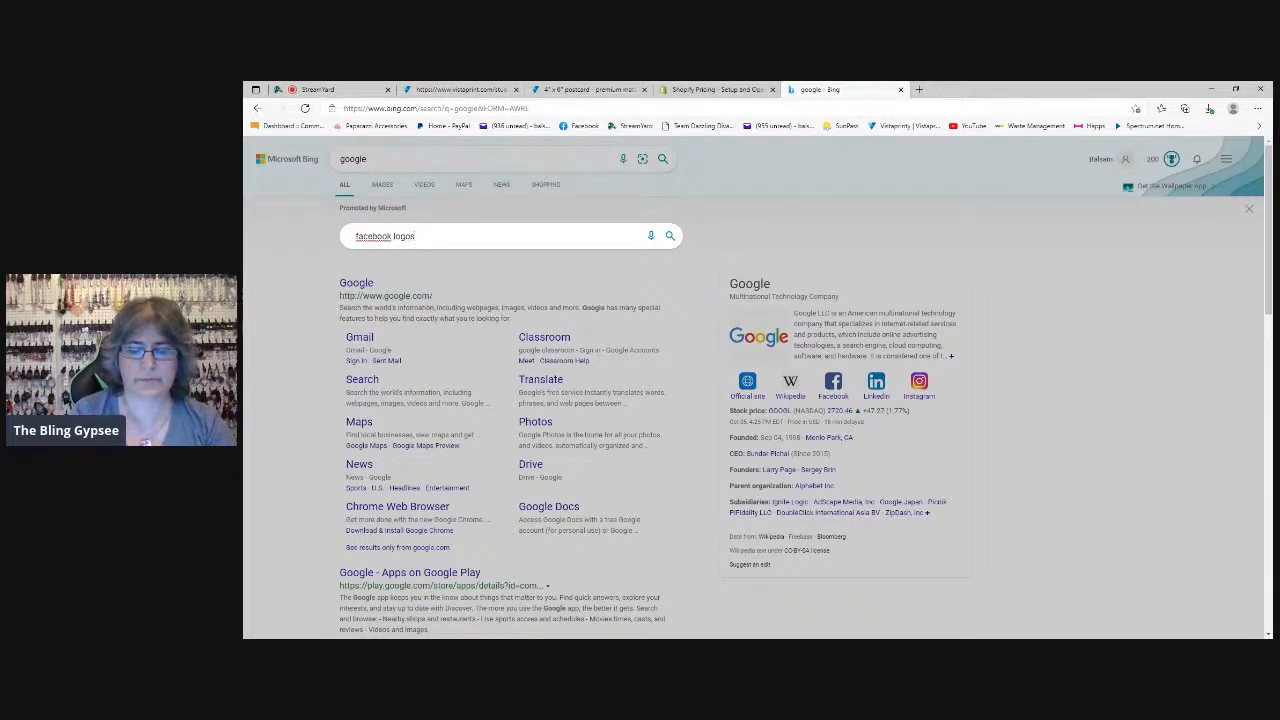
key(Return)
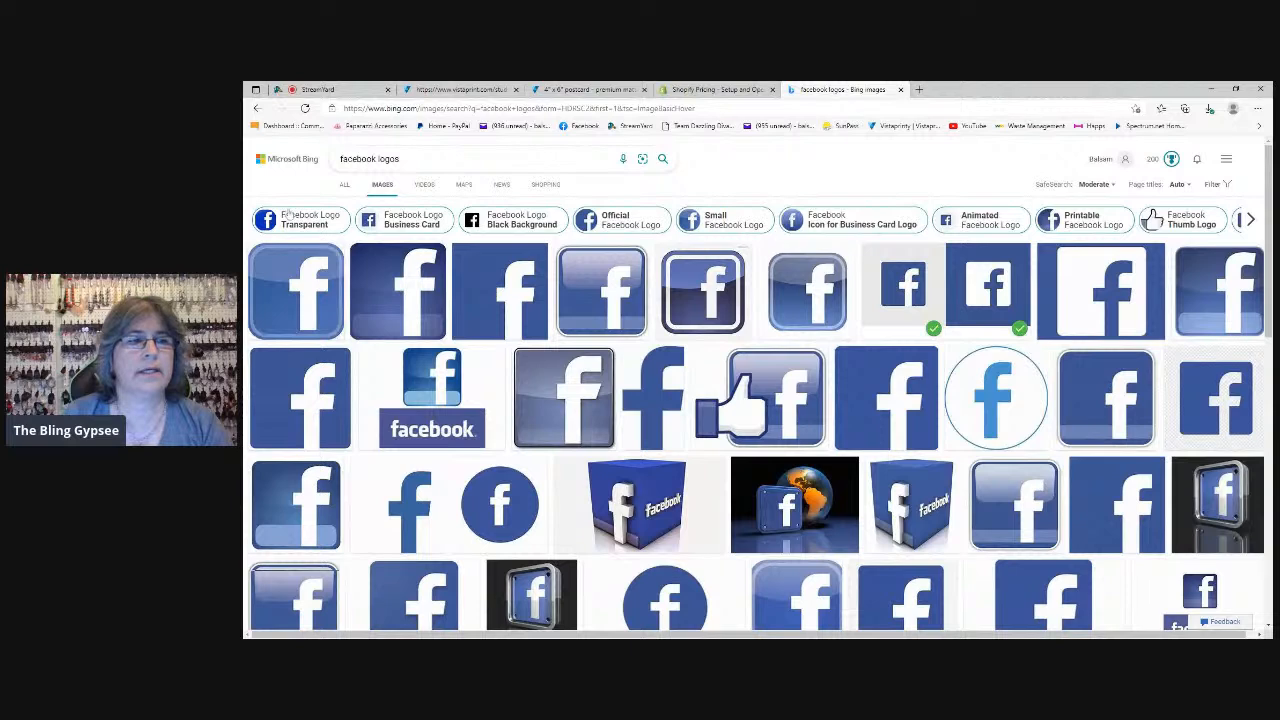
click(318, 226)
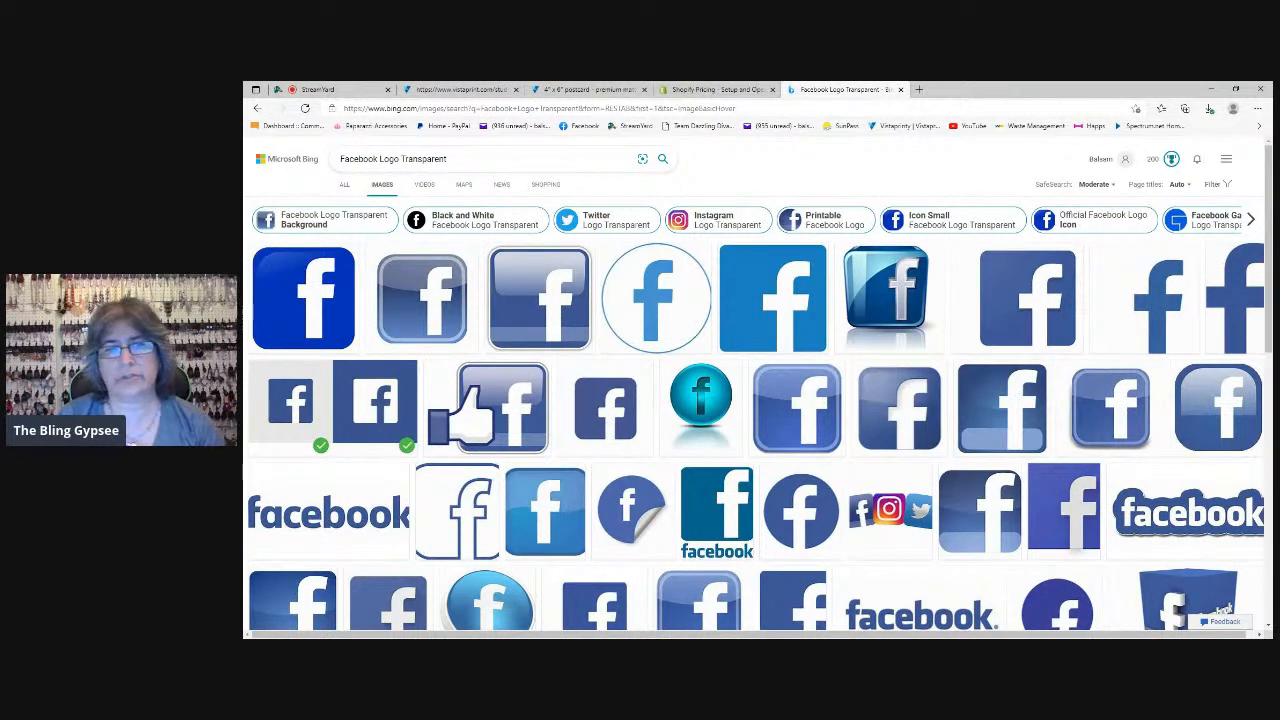
click(325, 316)
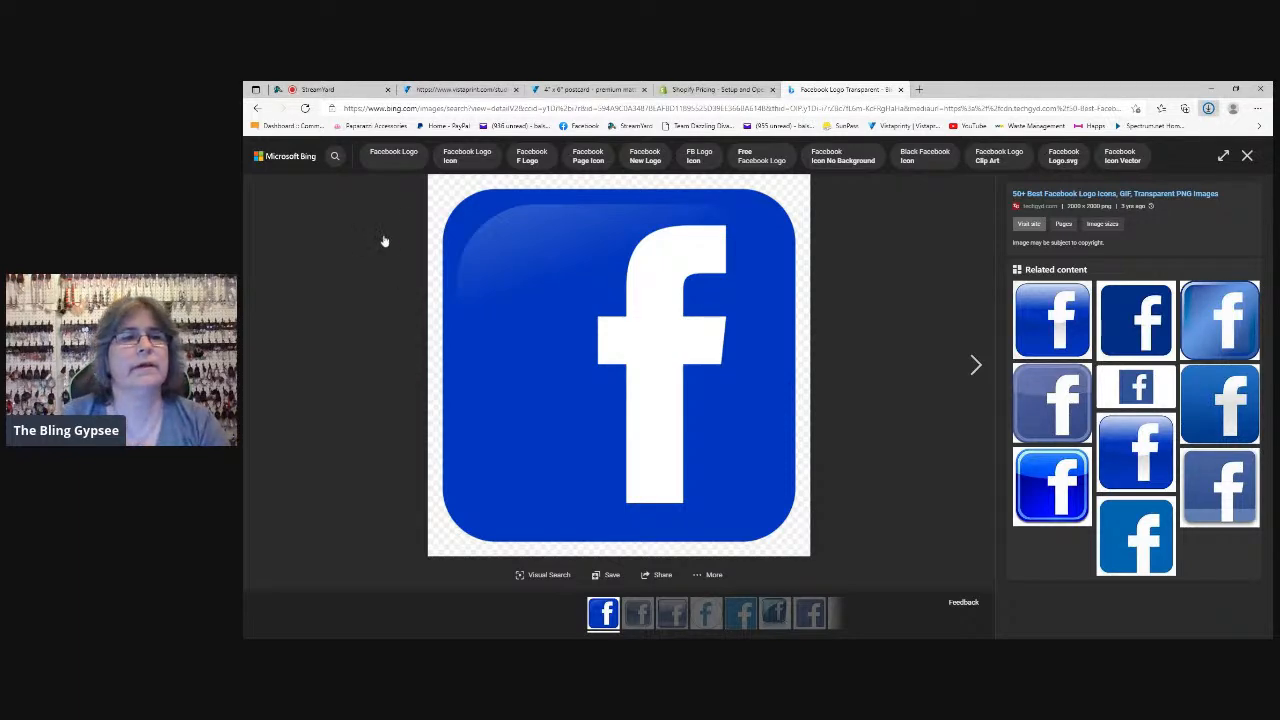
Return to the Vistaprint card design and upload the blue Facebook logo from the computer
click(460, 90)
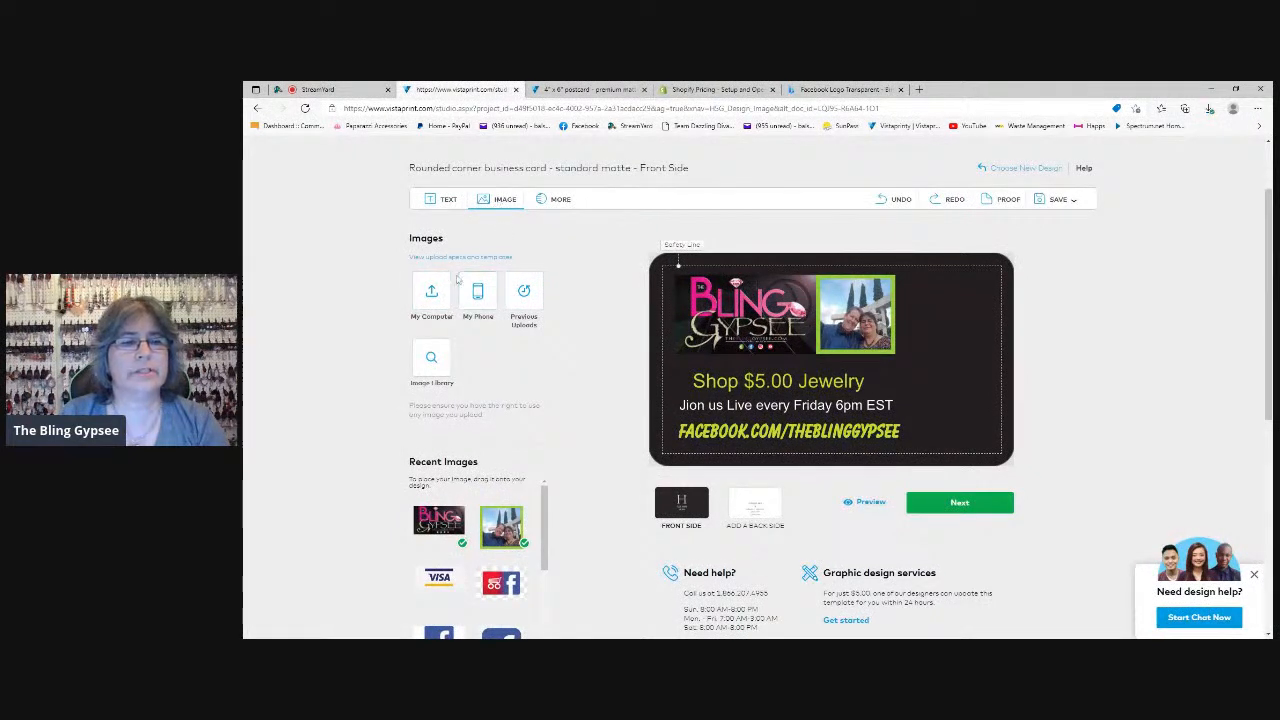
click(431, 297)
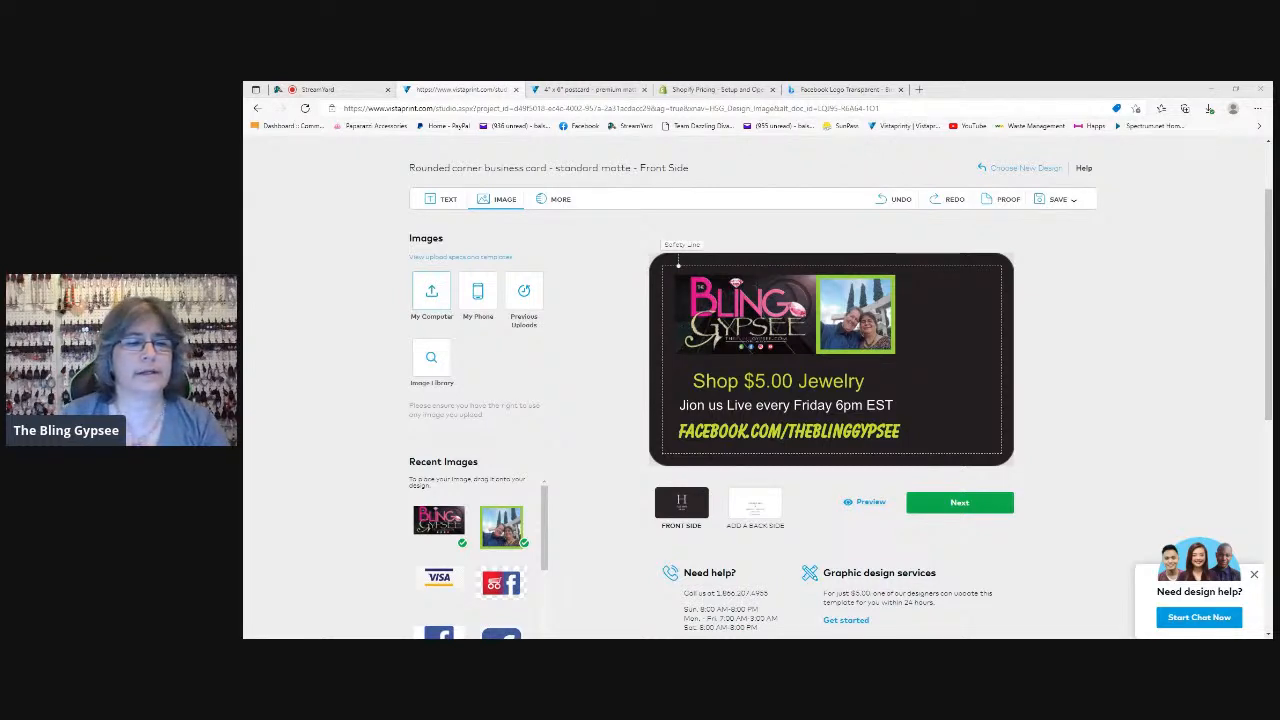
click(667, 387)
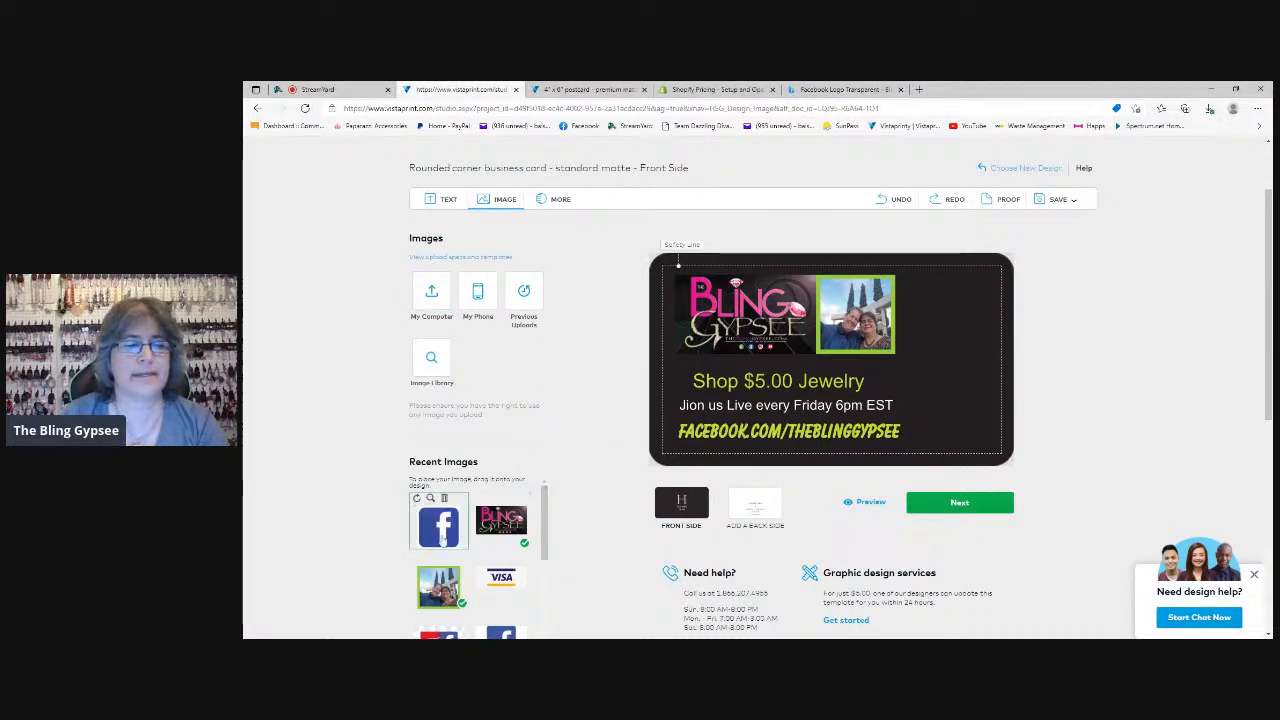
Try adding the uploaded blue Facebook logo to the card beside the text lines, and delete it from the design
drag(437, 537, 936, 397)
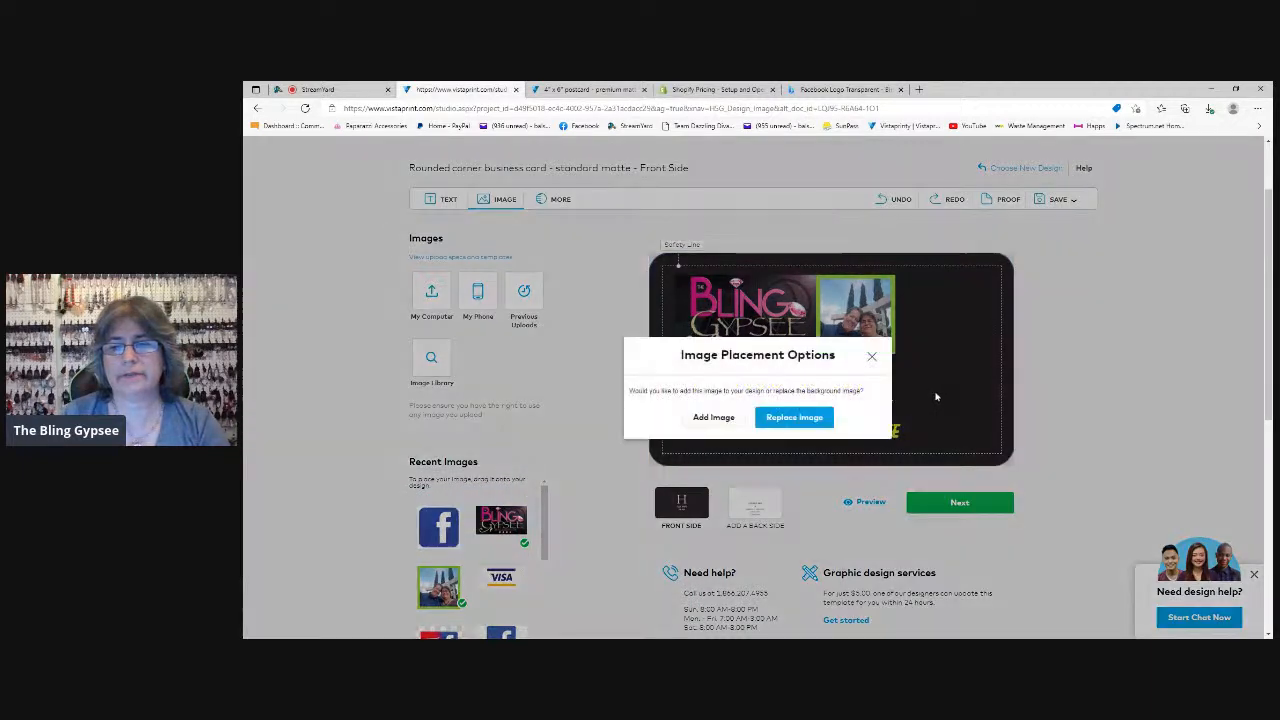
click(711, 424)
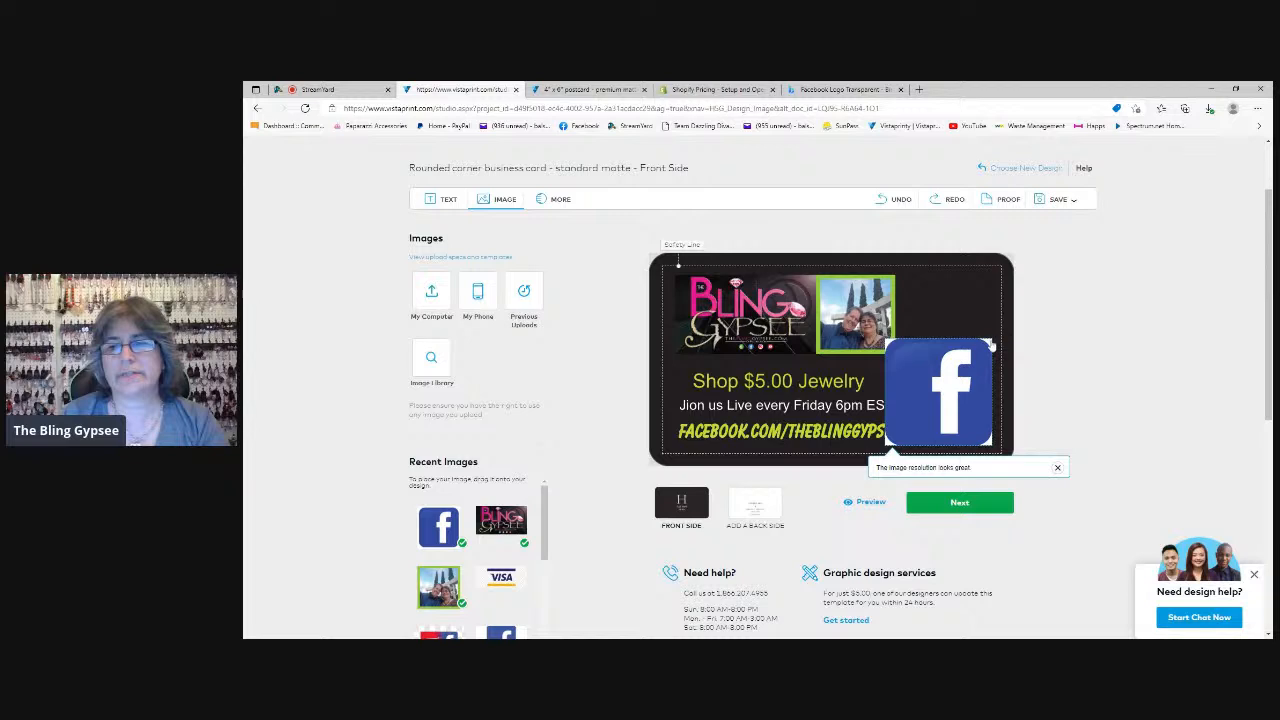
click(968, 386)
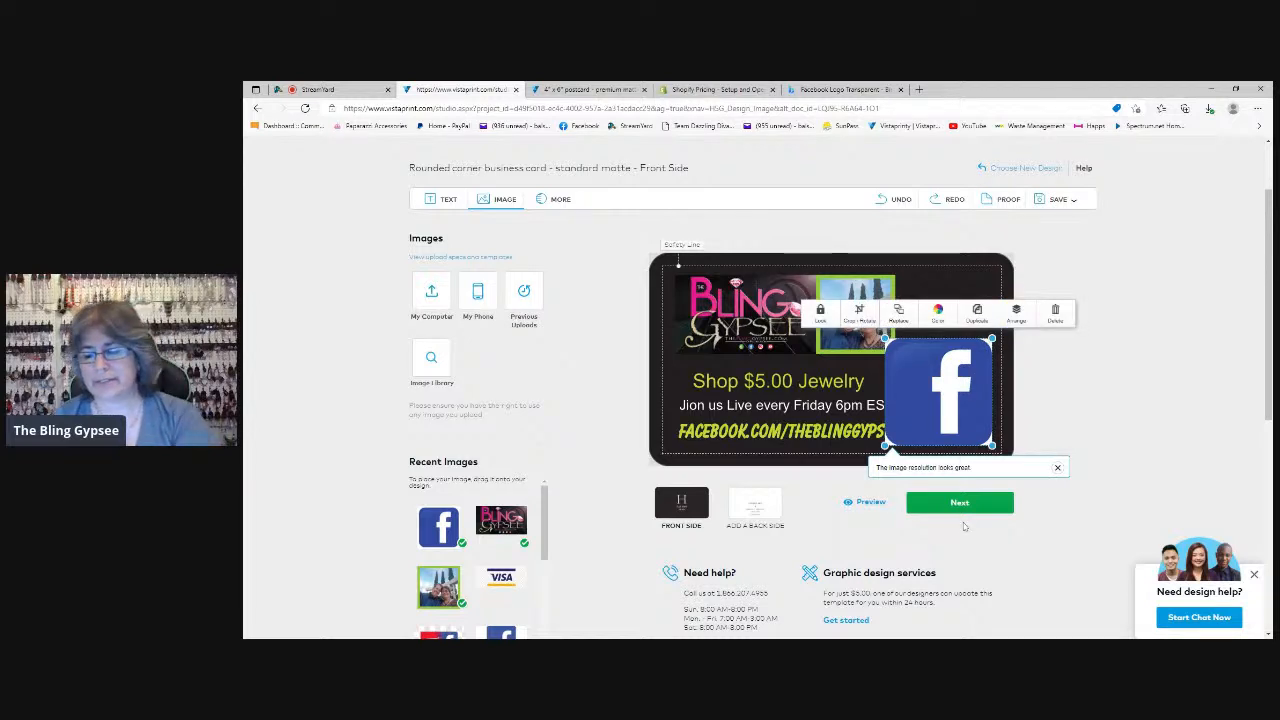
key(Delete)
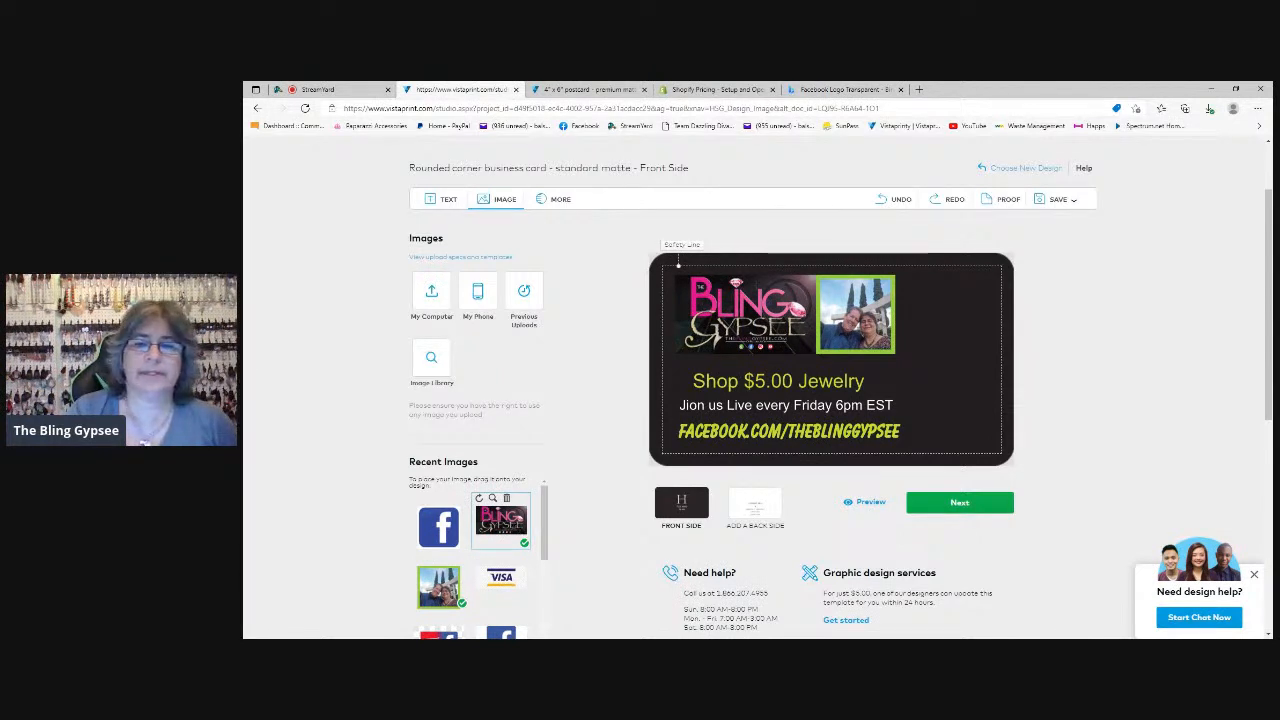
Add the recent red shopping cart and Facebook logo image to the card, shrunk and placed just right of the Facebook address
scroll(450, 570, down, 1)
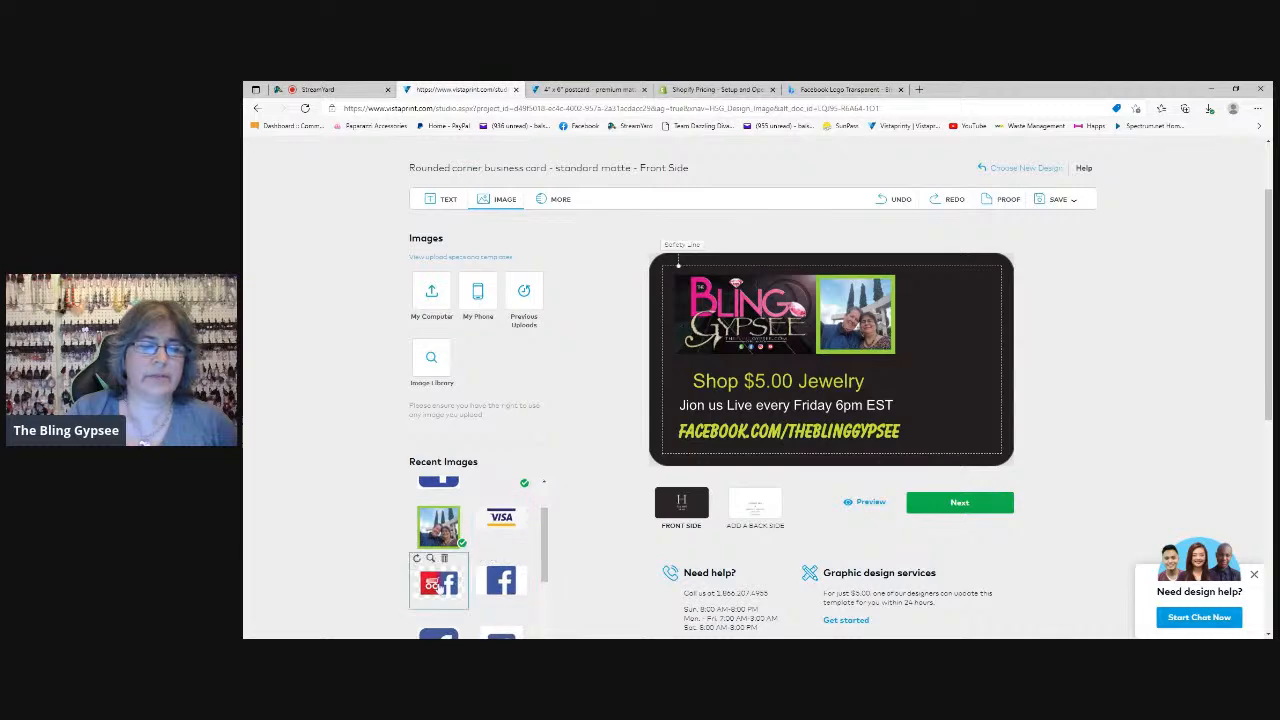
drag(440, 588, 950, 392)
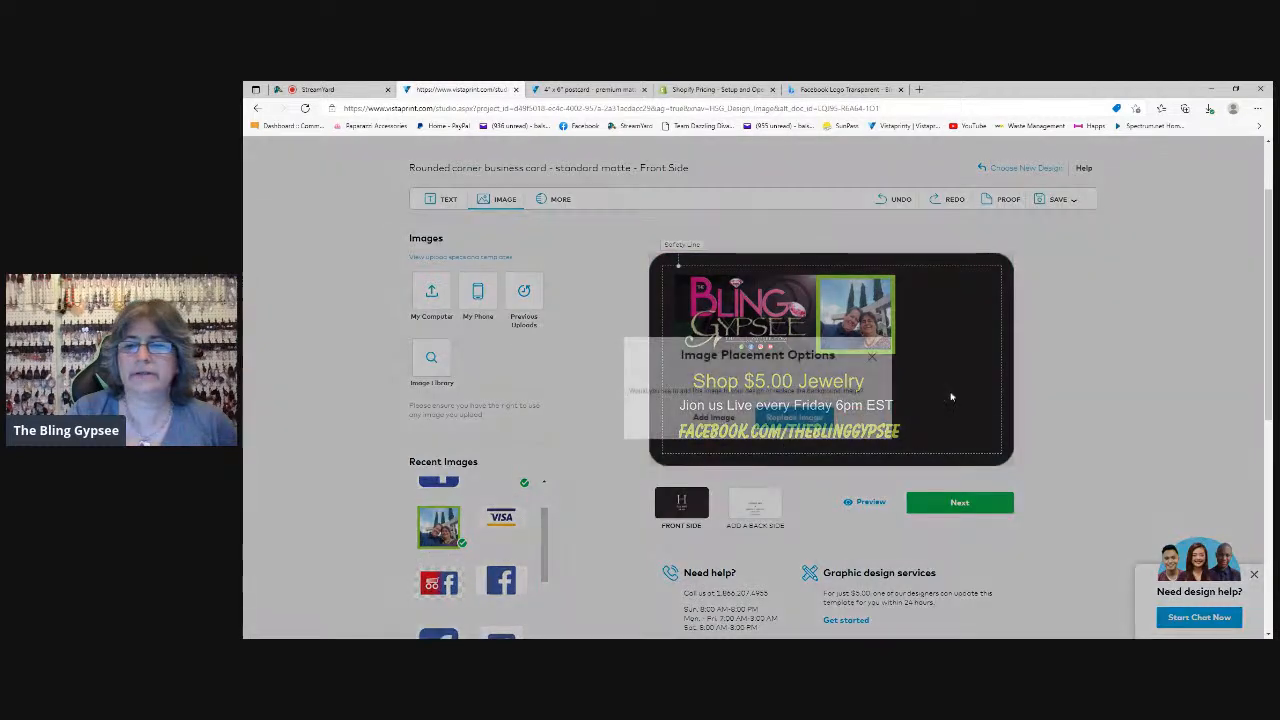
click(712, 420)
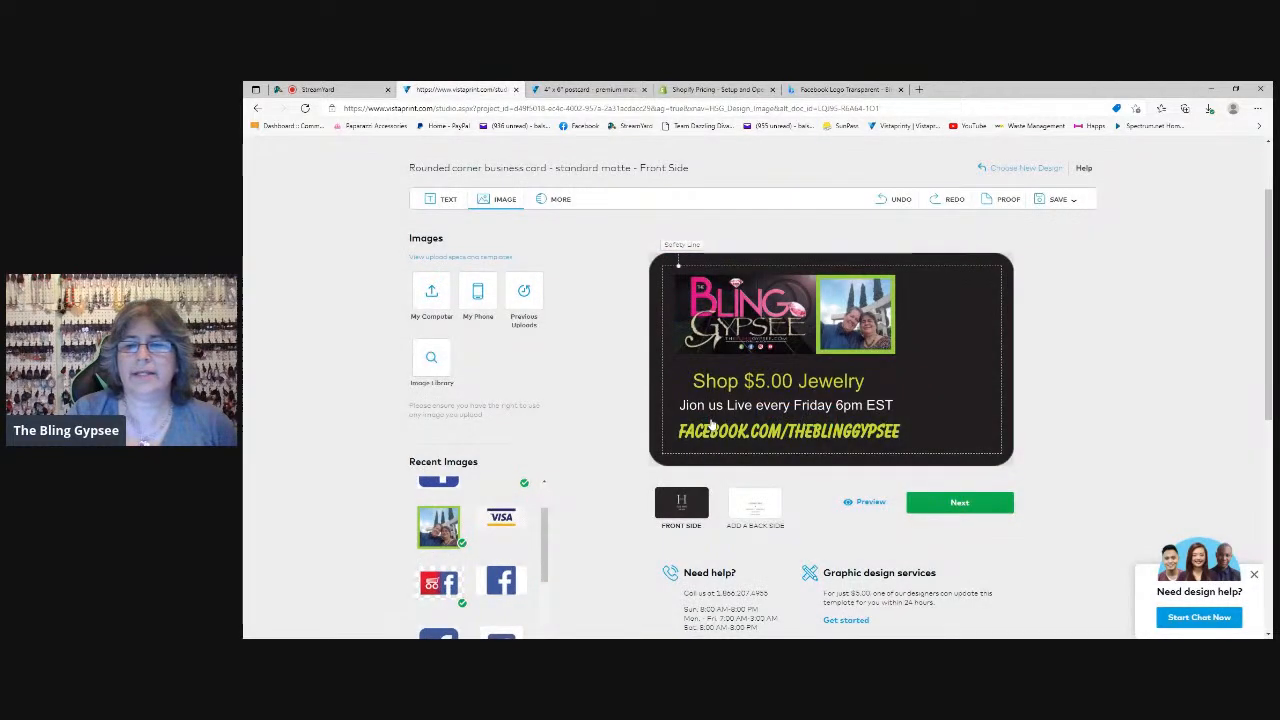
click(968, 414)
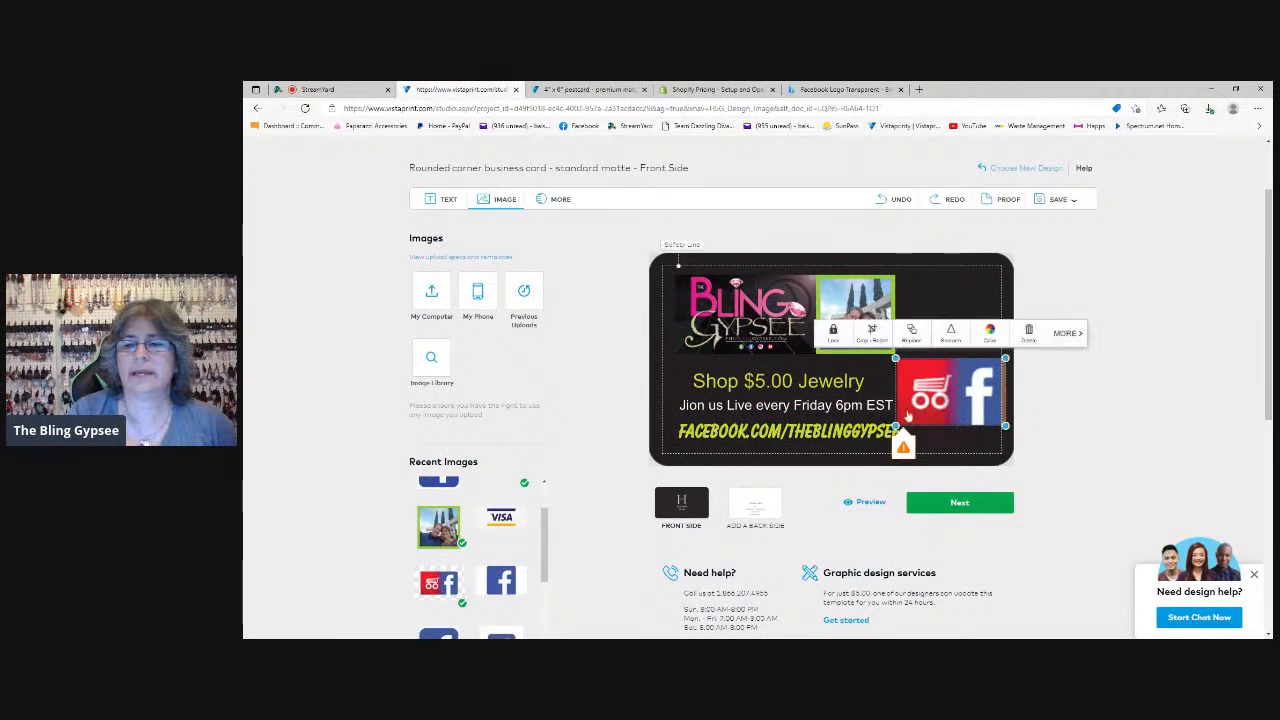
drag(896, 426, 945, 428)
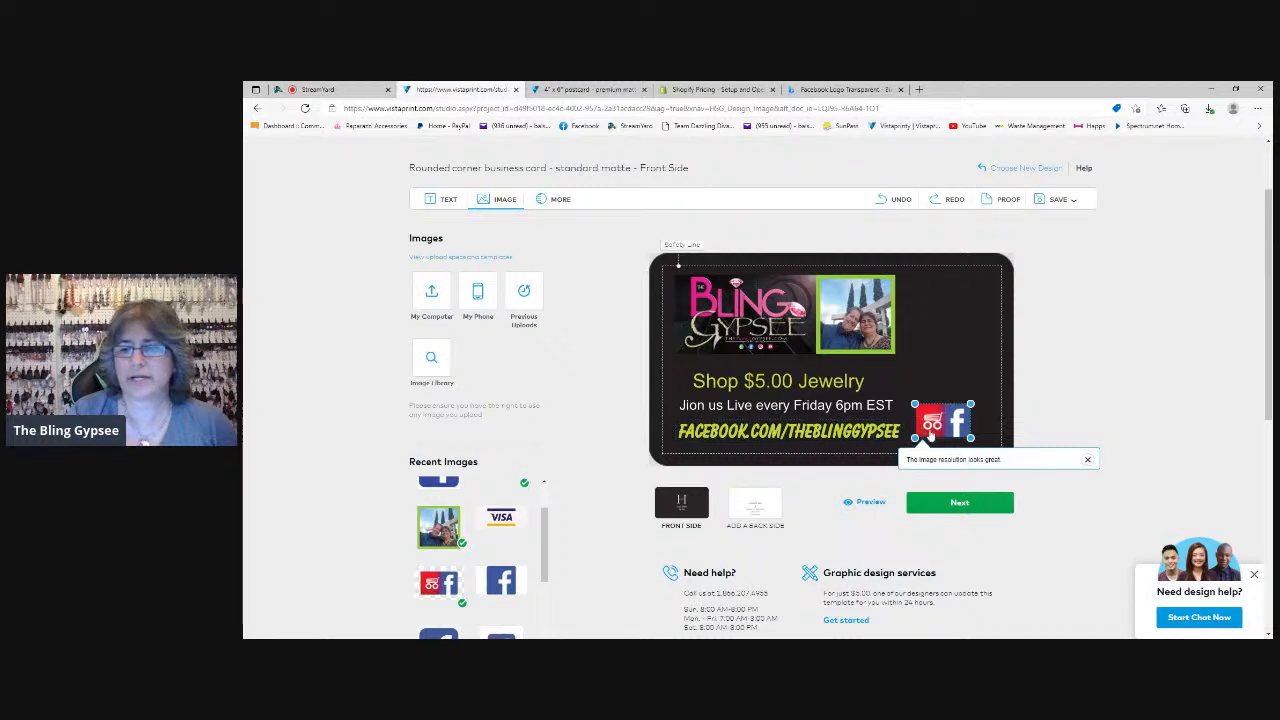
click(575, 365)
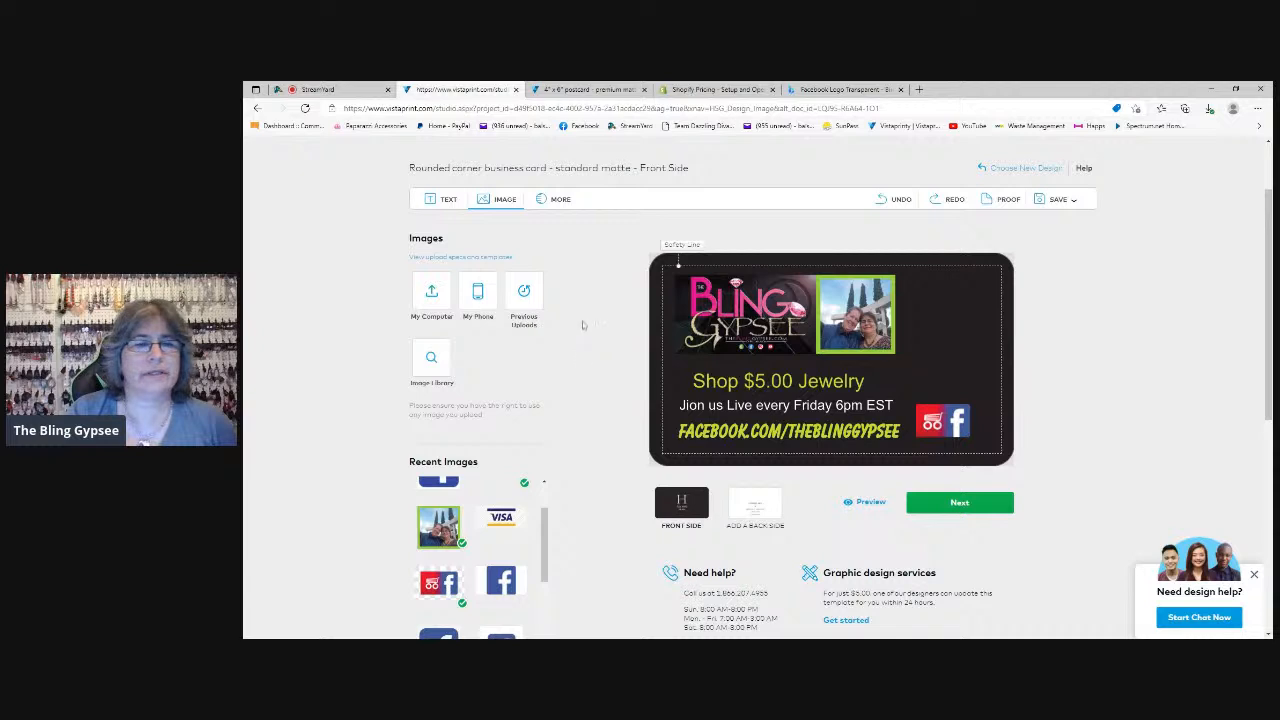
click(561, 202)
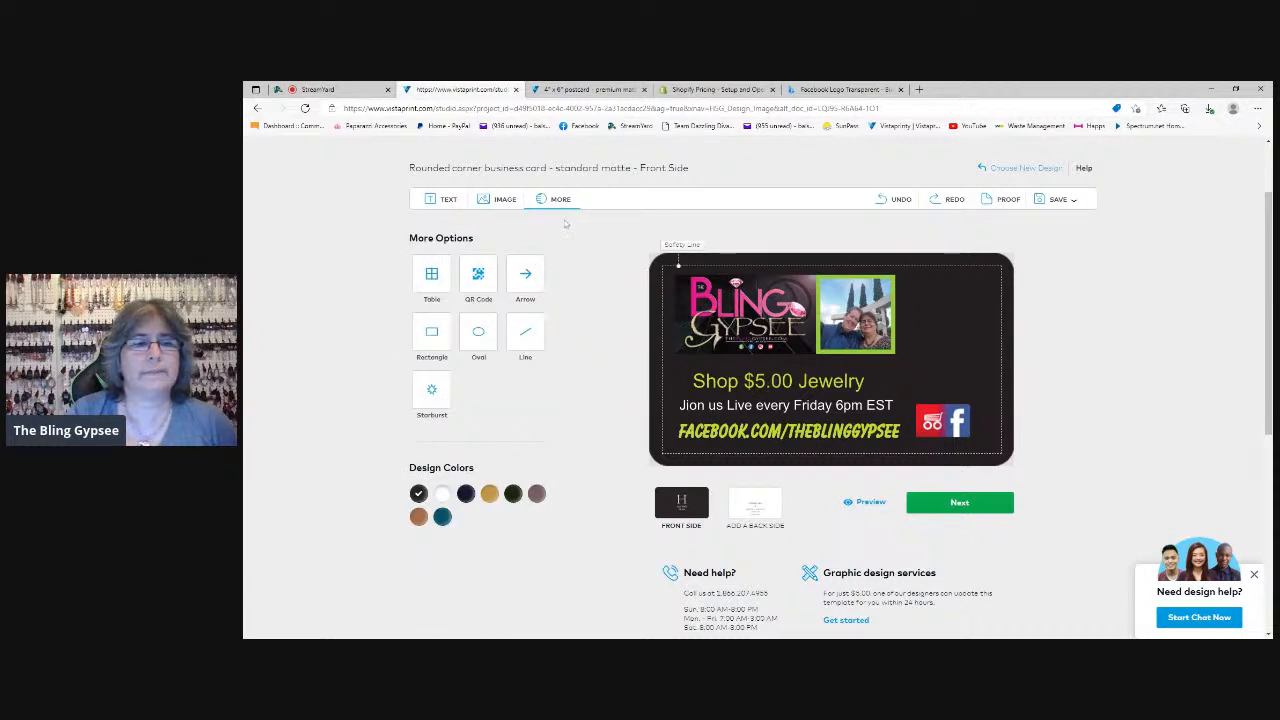
click(478, 280)
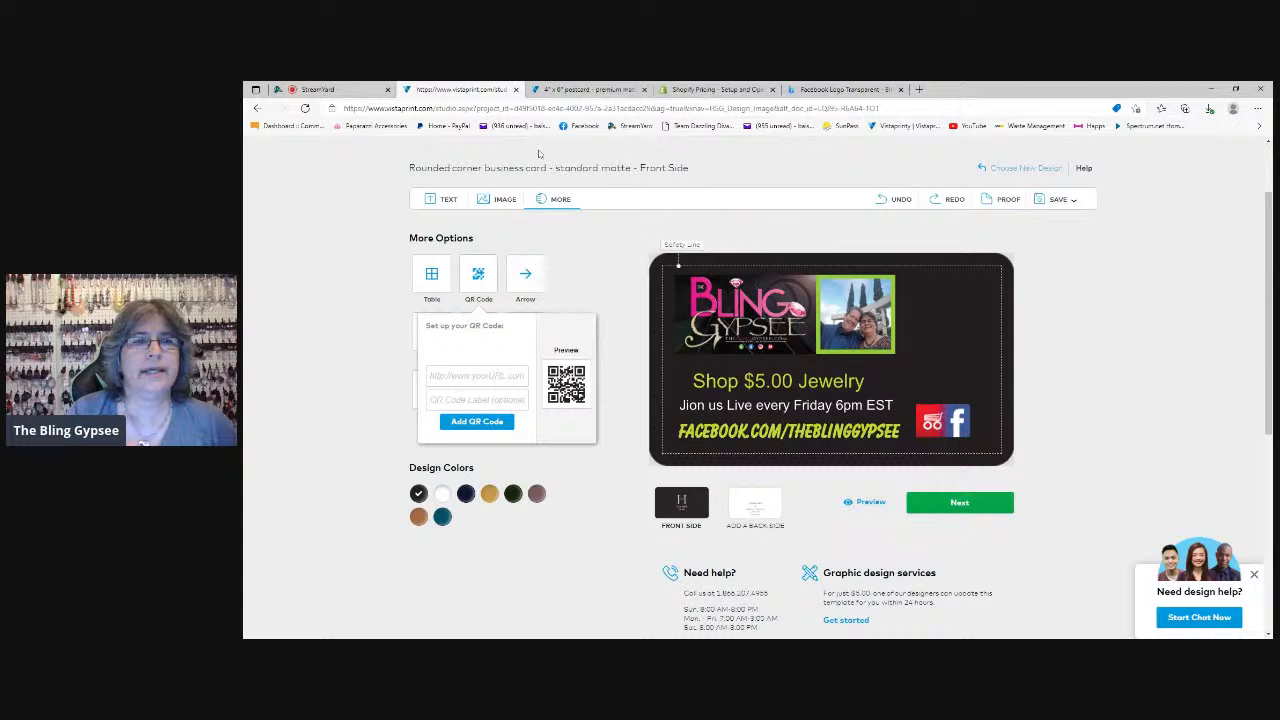
click(502, 376)
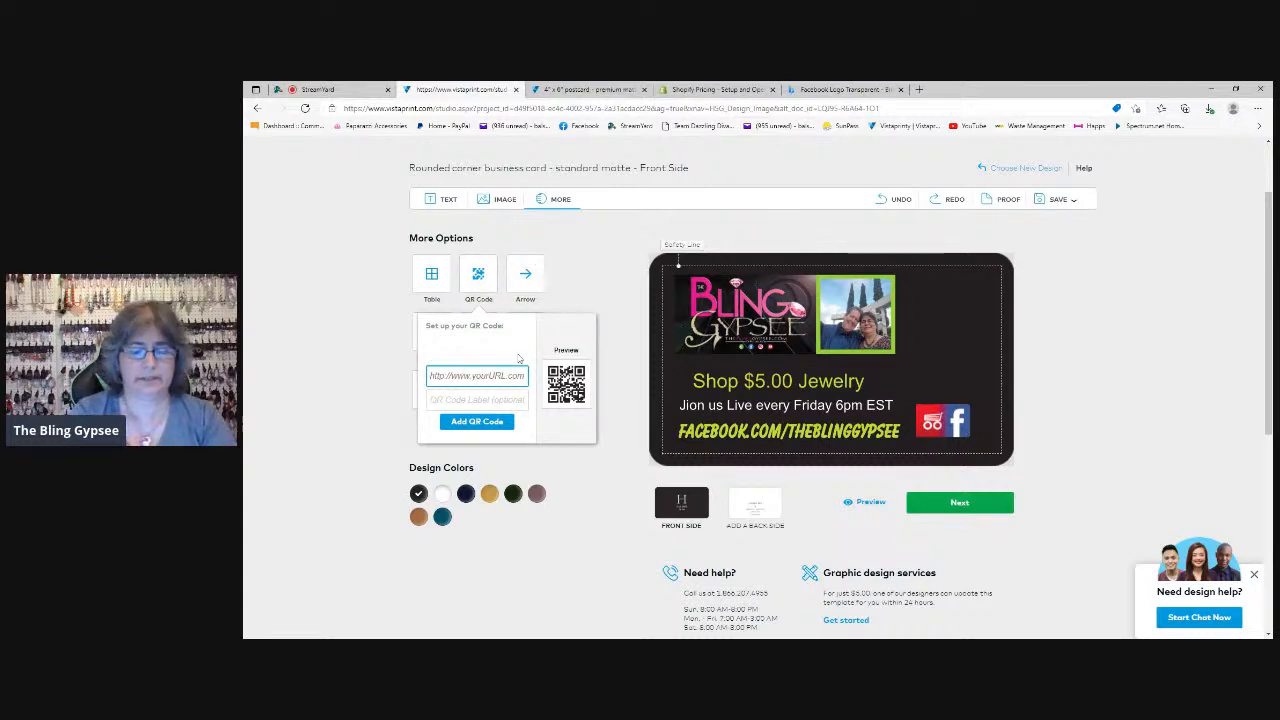
text(ht)
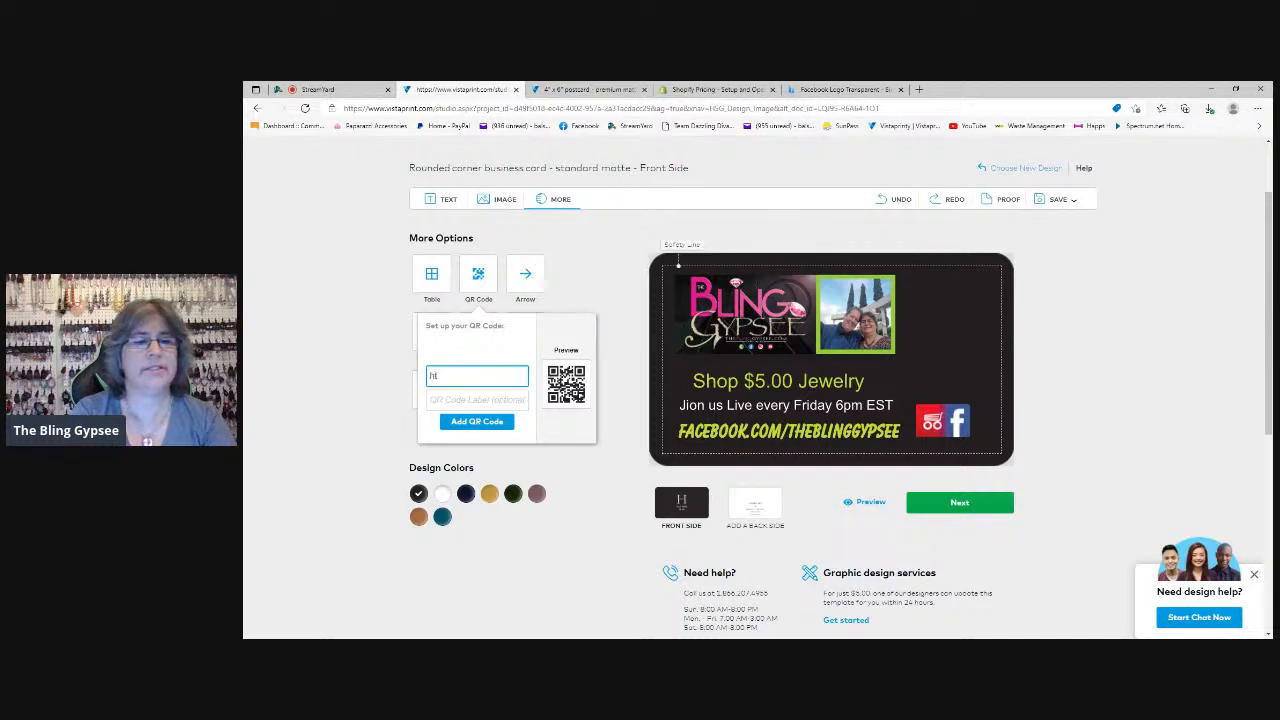
text(tp:/)
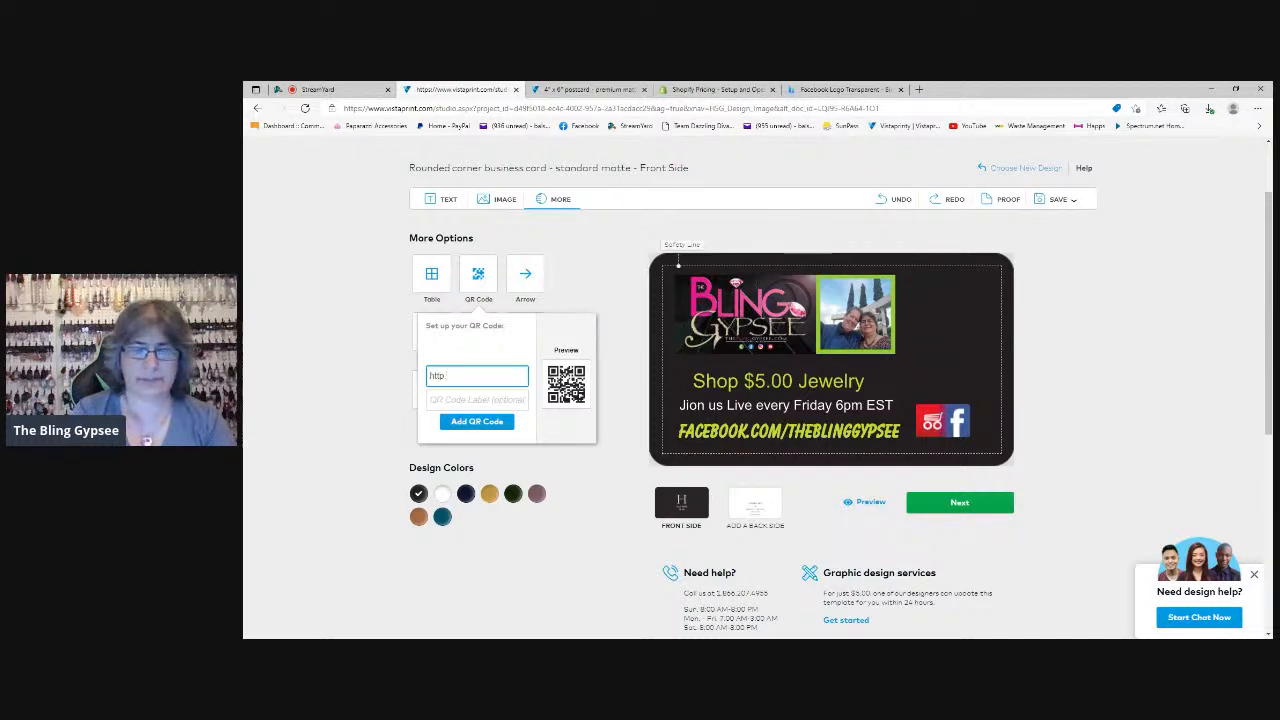
text(/ww)
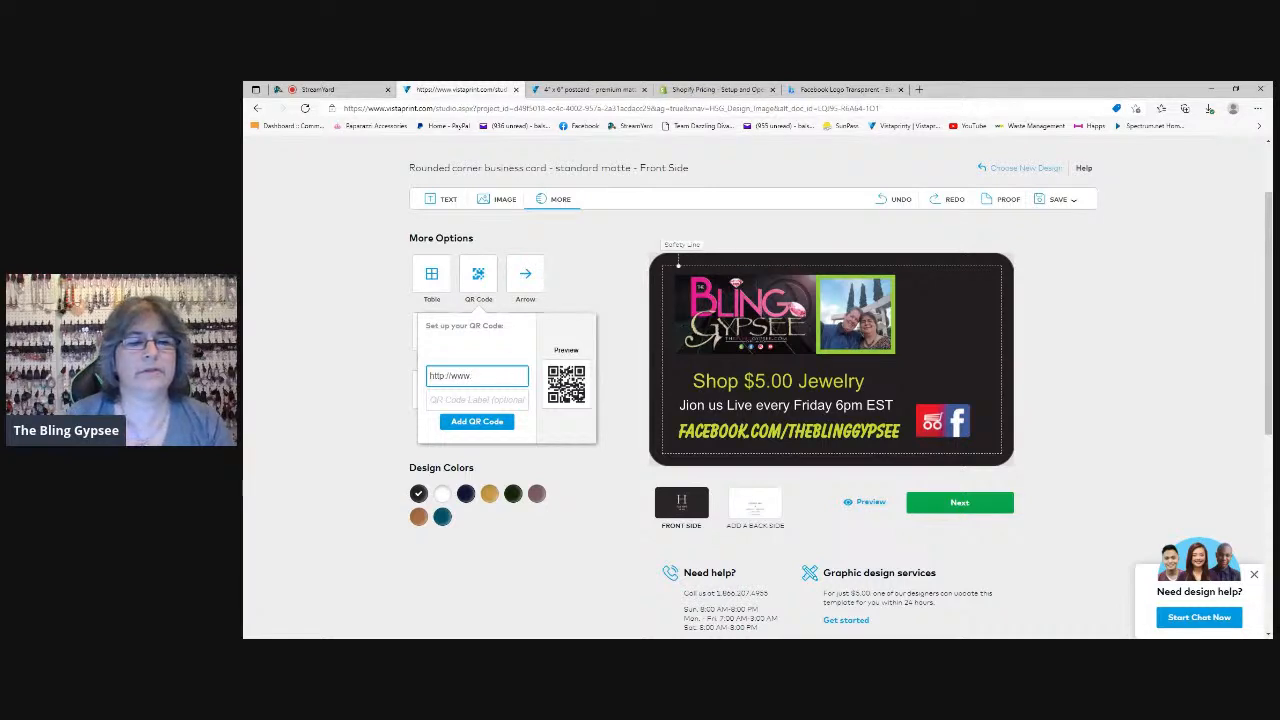
text(w.)
key(ctrl+v)
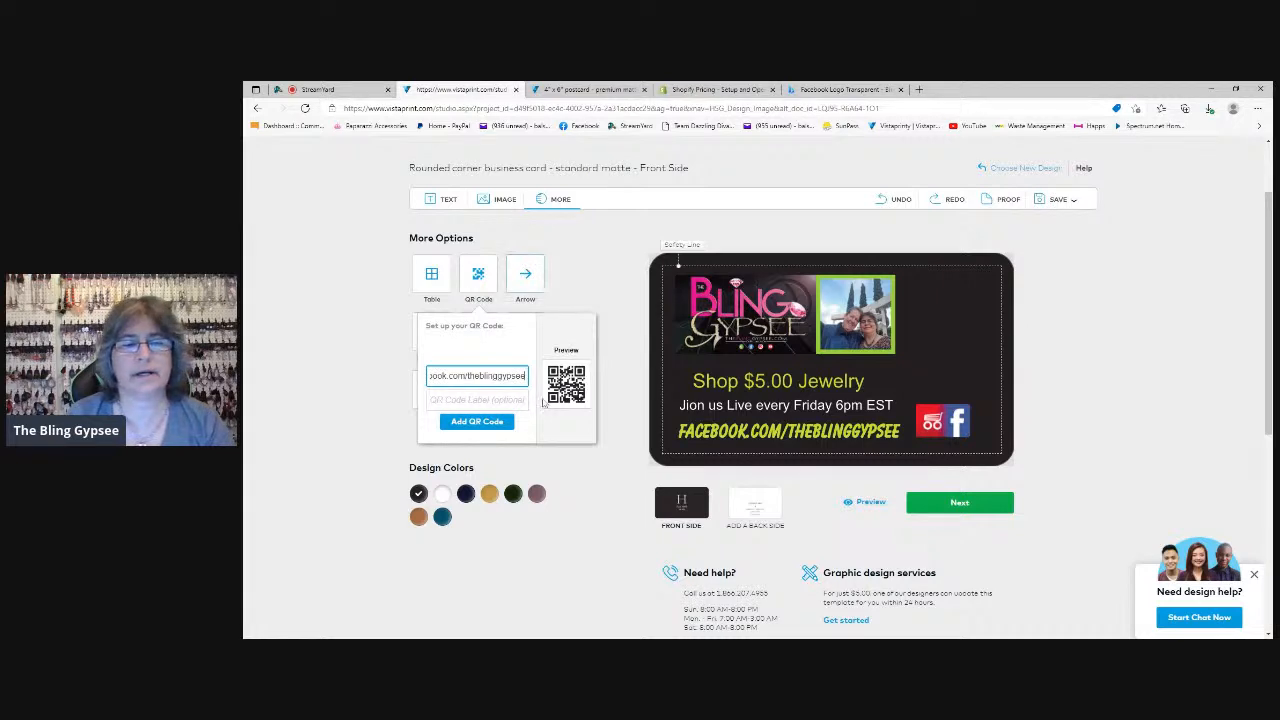
Label the QR code "scan, like & follow" and add it to the card's front side
key(Tab)
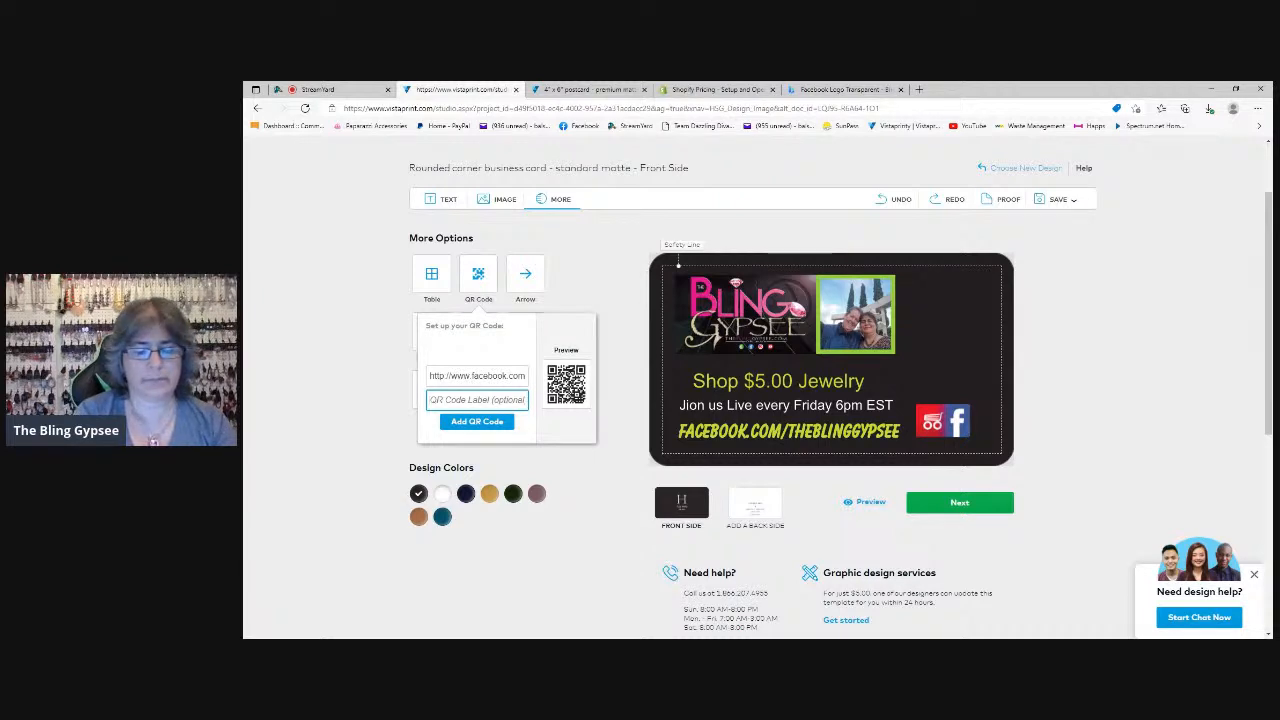
text(scan )
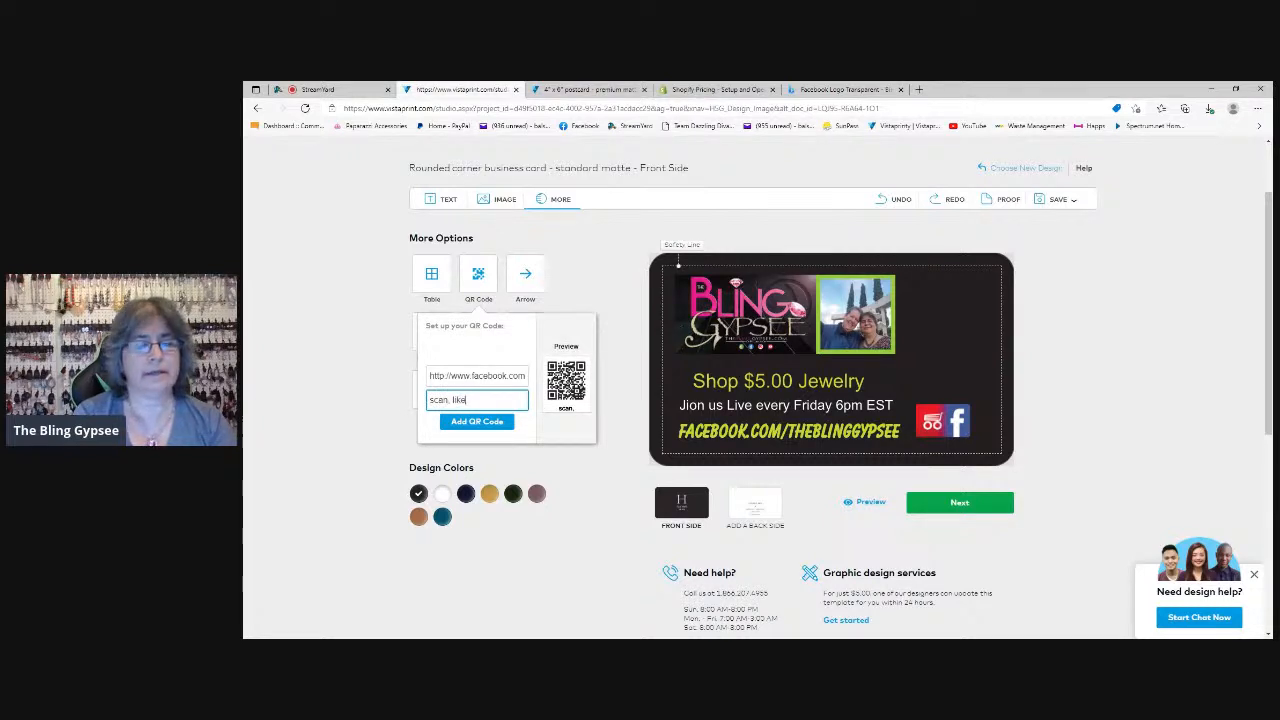
text( like & follow)
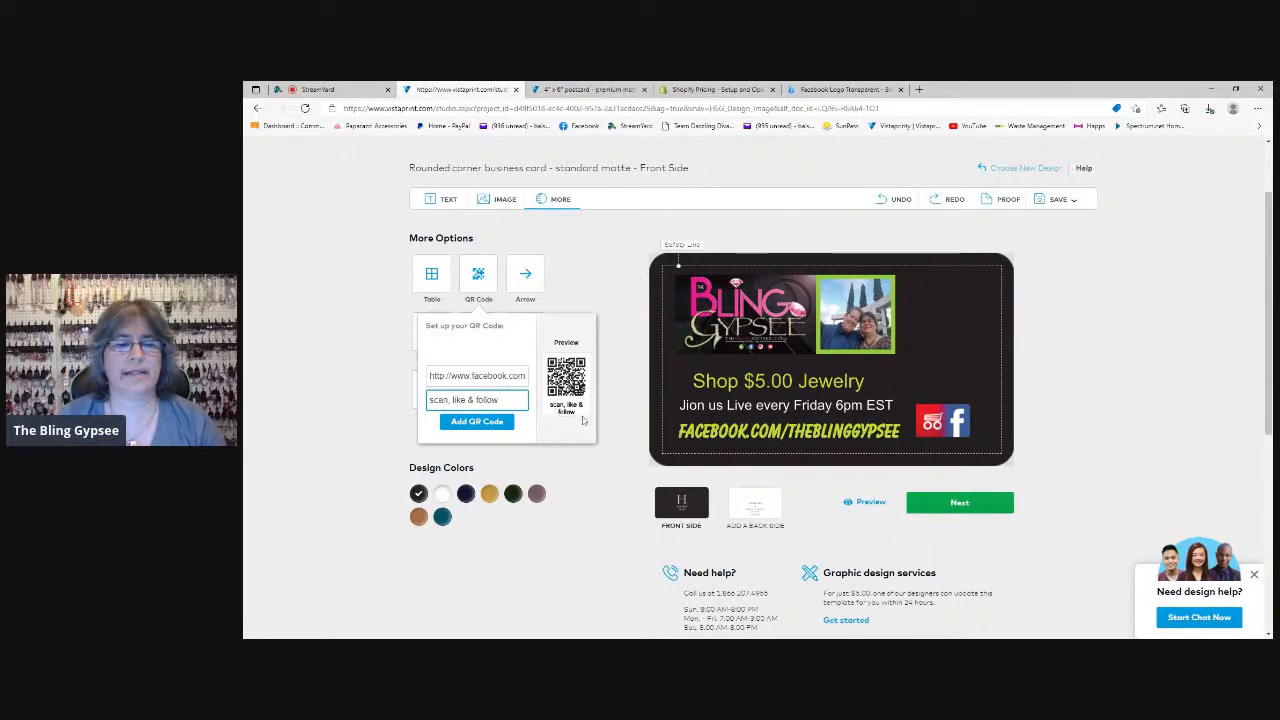
click(483, 423)
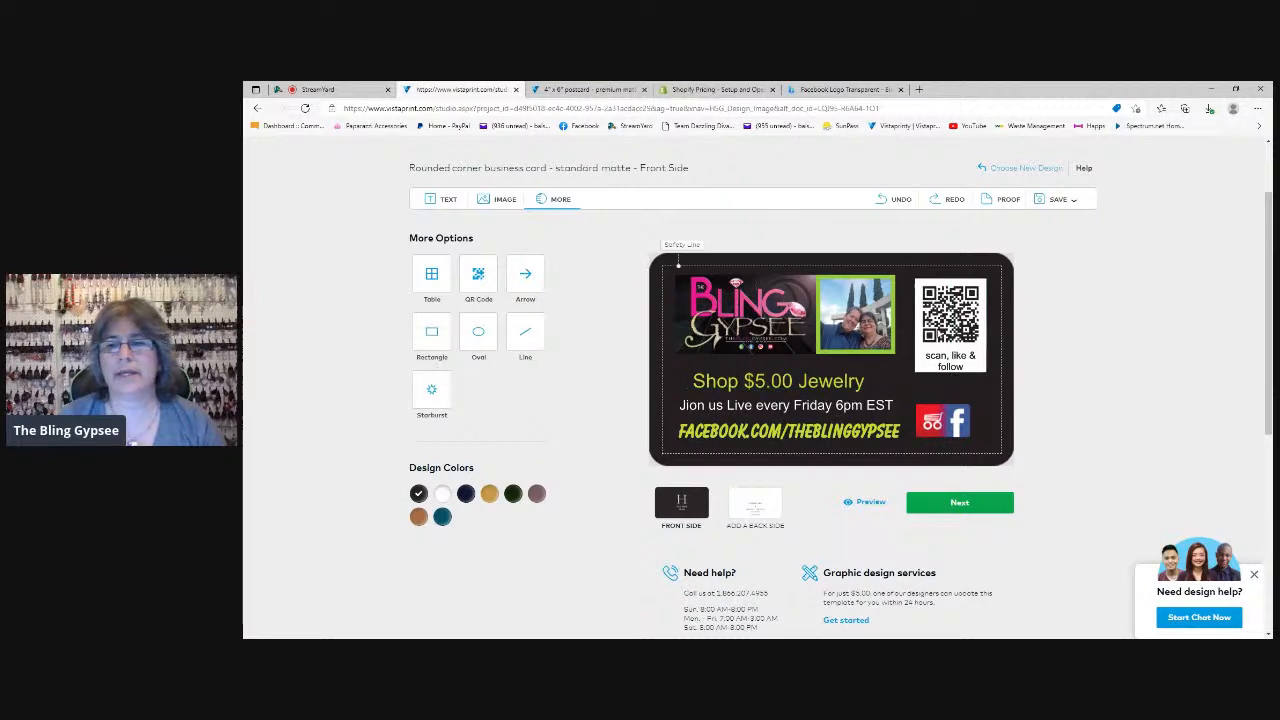
Shrink the QR code slightly, move it to the card's upper-right corner and align the shopping cart and Facebook logo image beneath it
click(942, 338)
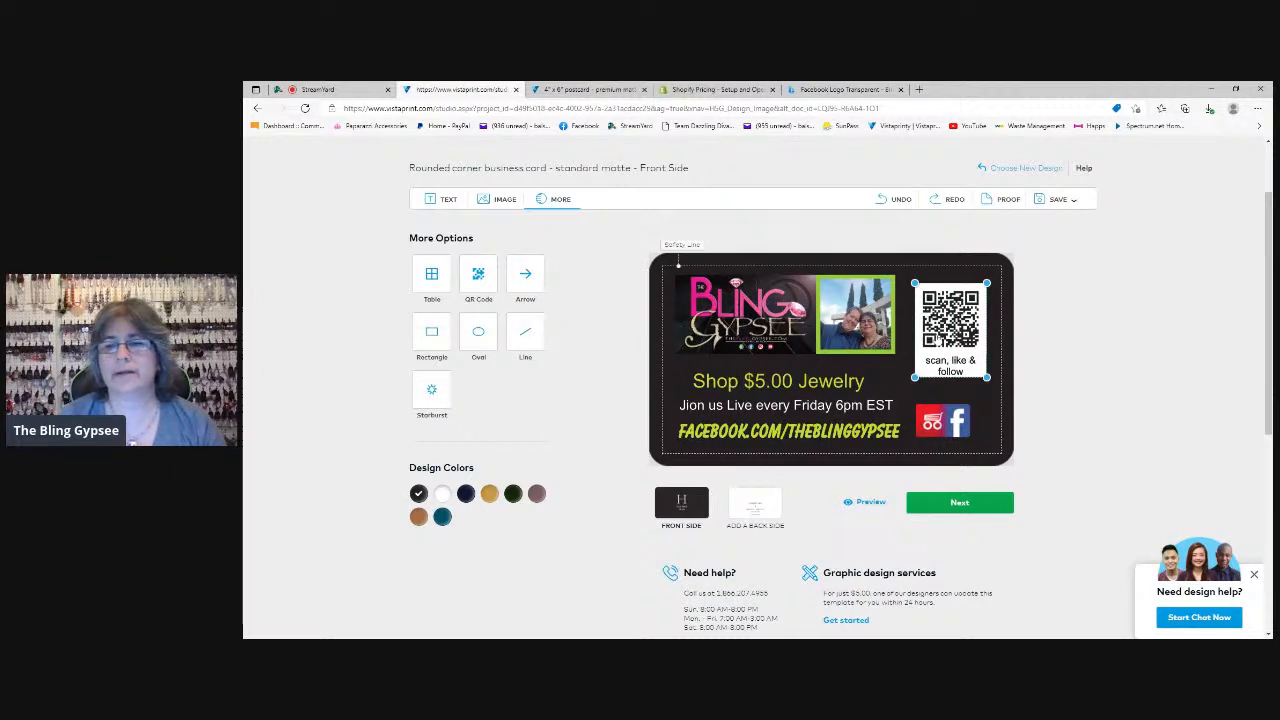
mouse_move(908, 383)
mouse_down()
mouse_move(892, 425)
mouse_move(919, 378)
mouse_up()
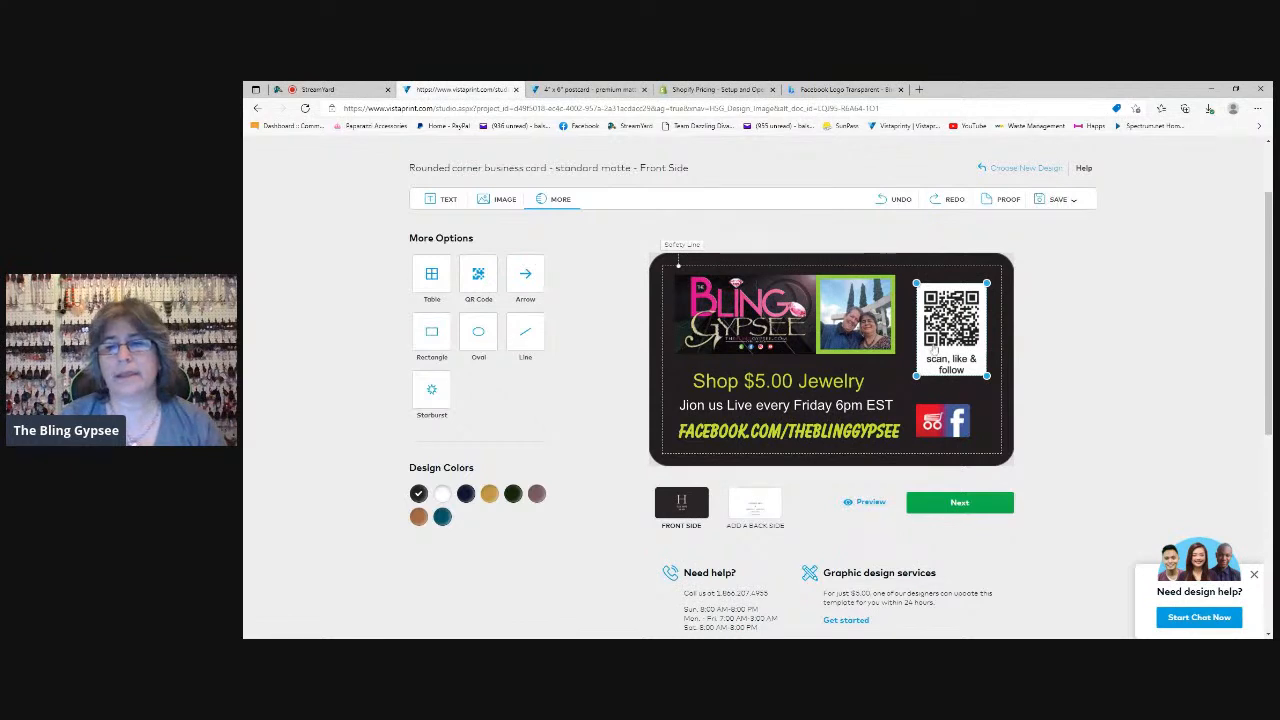
mouse_move(933, 349)
mouse_down()
mouse_move(939, 359)
mouse_move(943, 338)
mouse_up()
drag(934, 420, 938, 421)
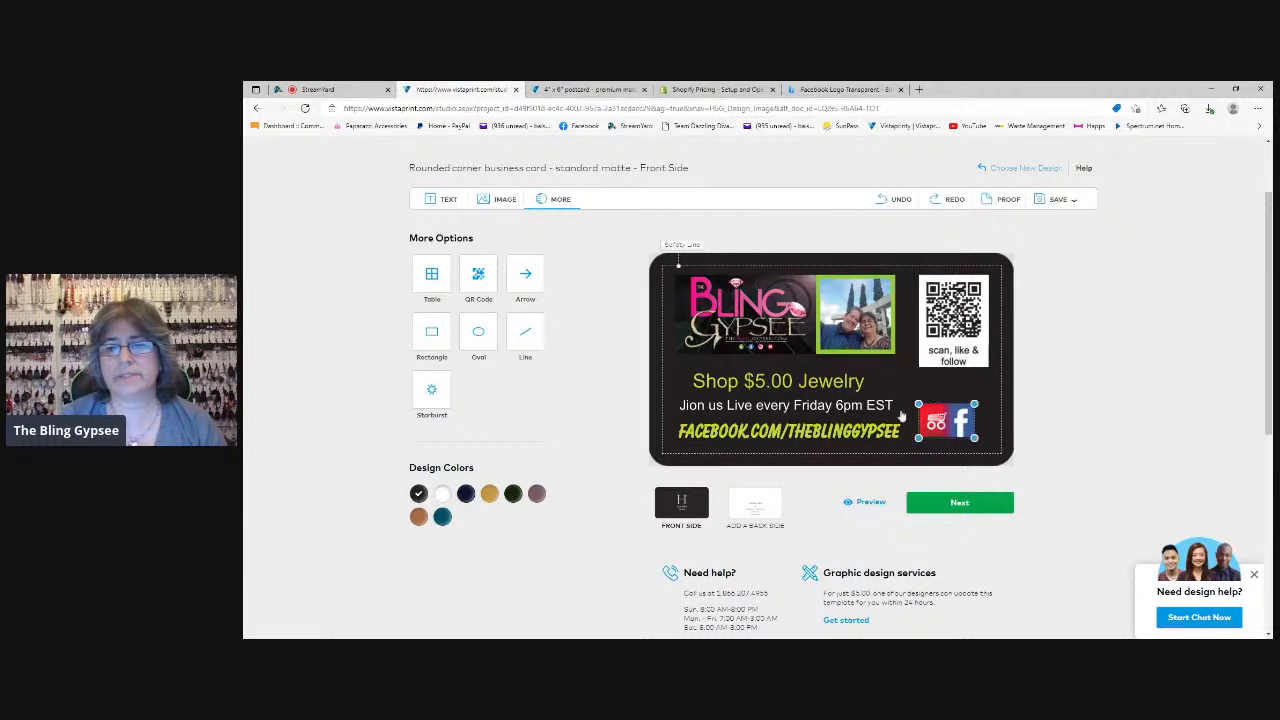
click(590, 370)
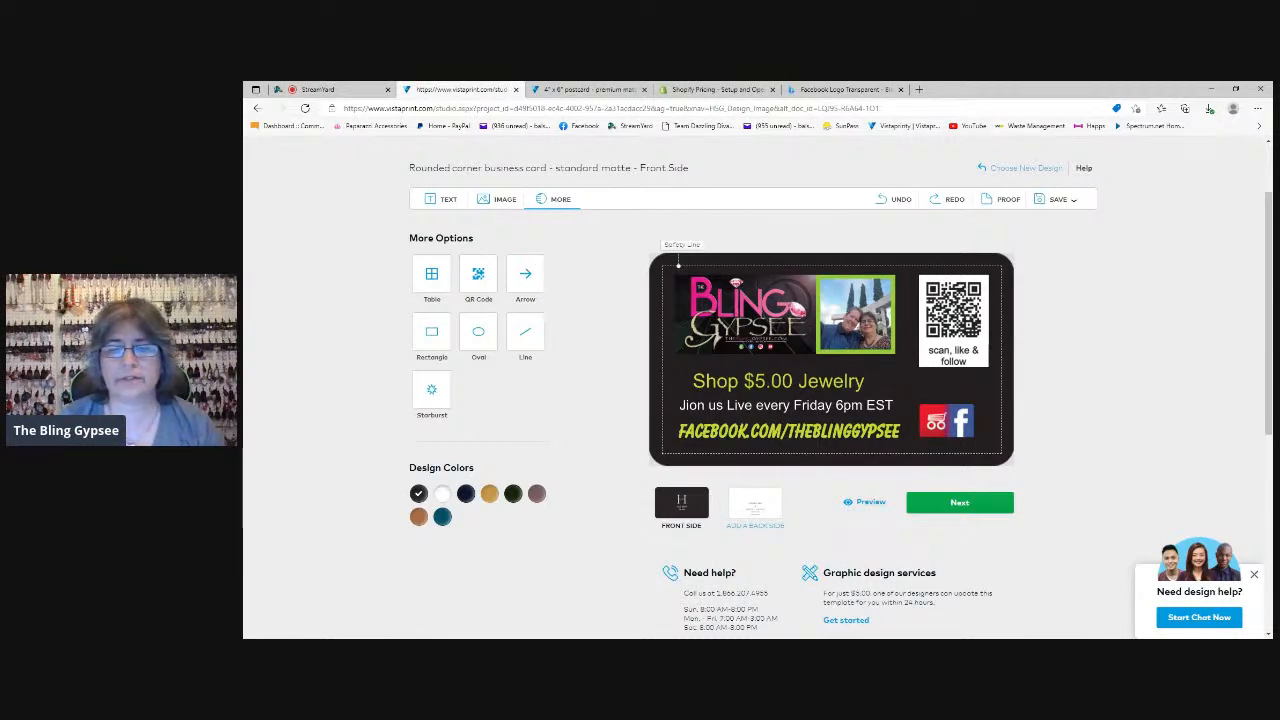
Open the card's back side, try Full-Color printing and look over its design options
click(757, 508)
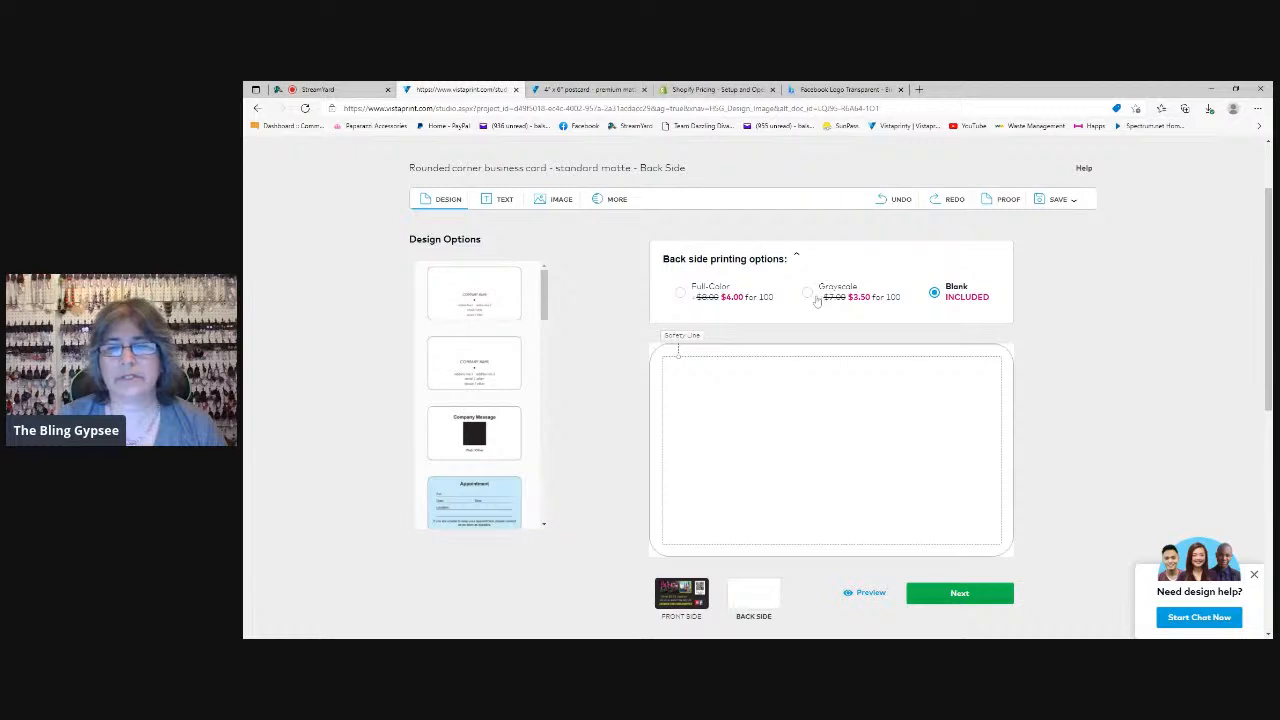
click(682, 294)
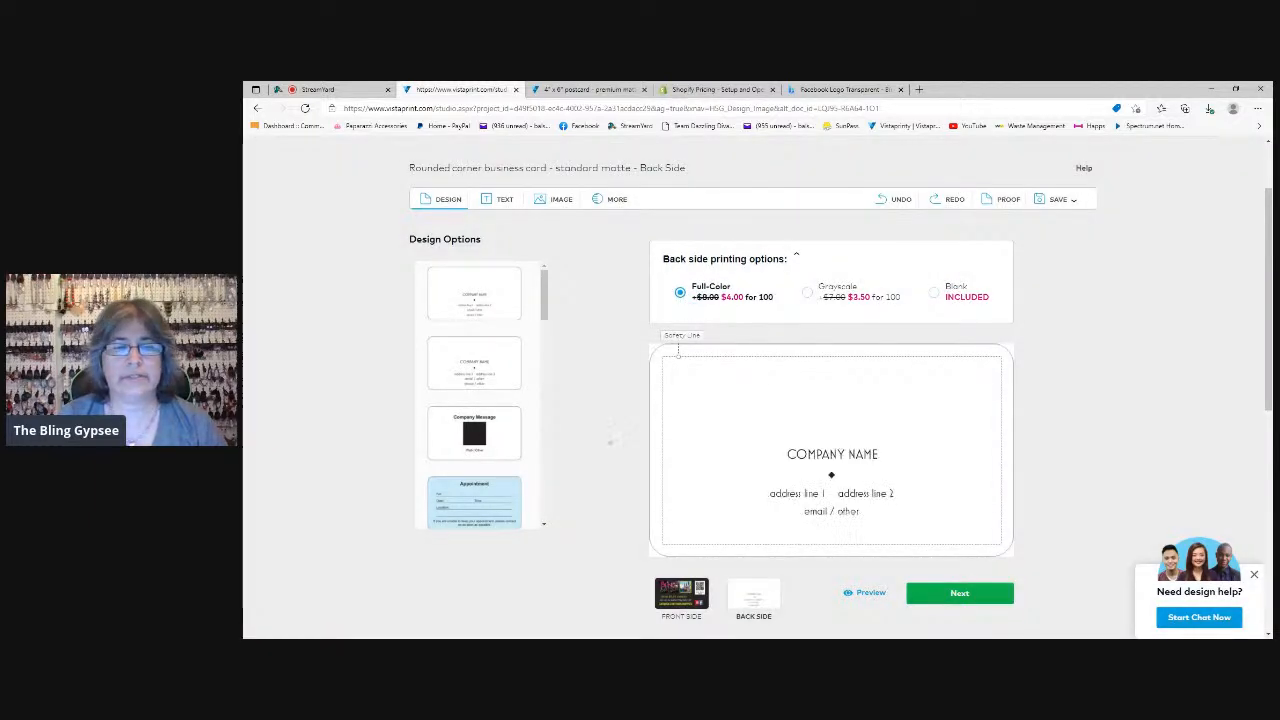
mouse_move(546, 295)
mouse_down()
mouse_move(551, 503)
mouse_move(555, 291)
mouse_up()
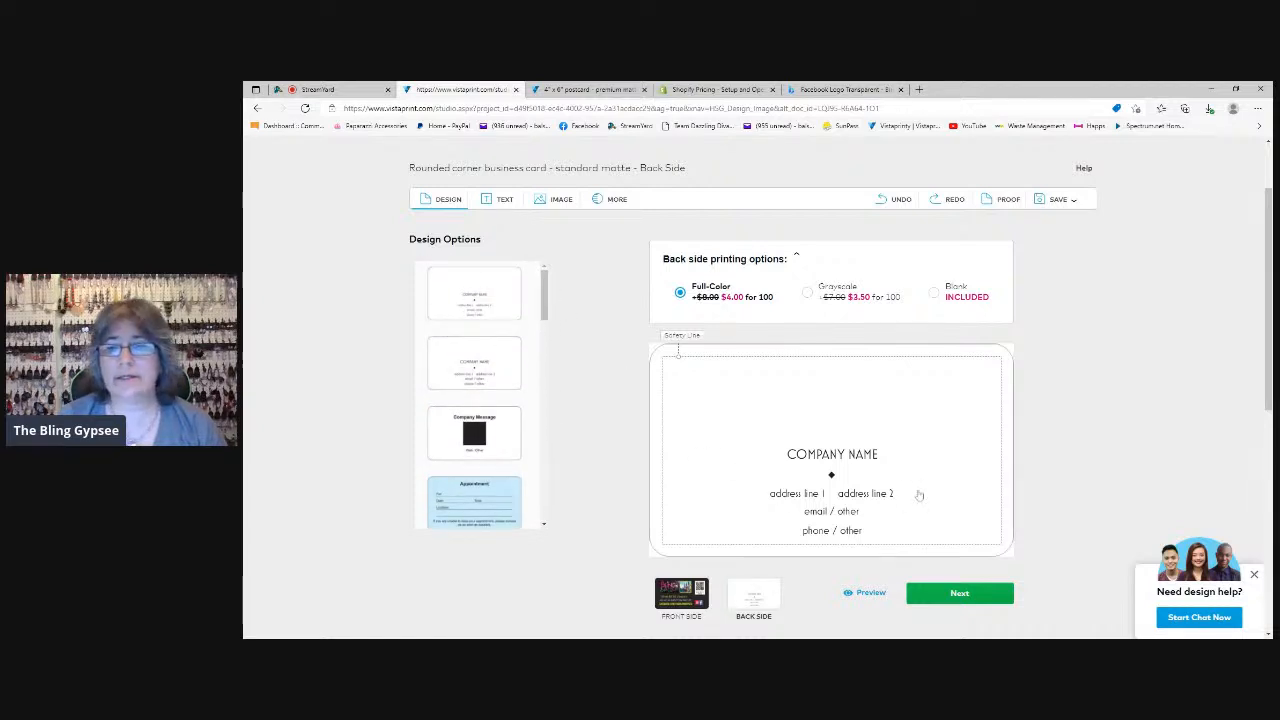
scroll(1037, 477, down, 3)
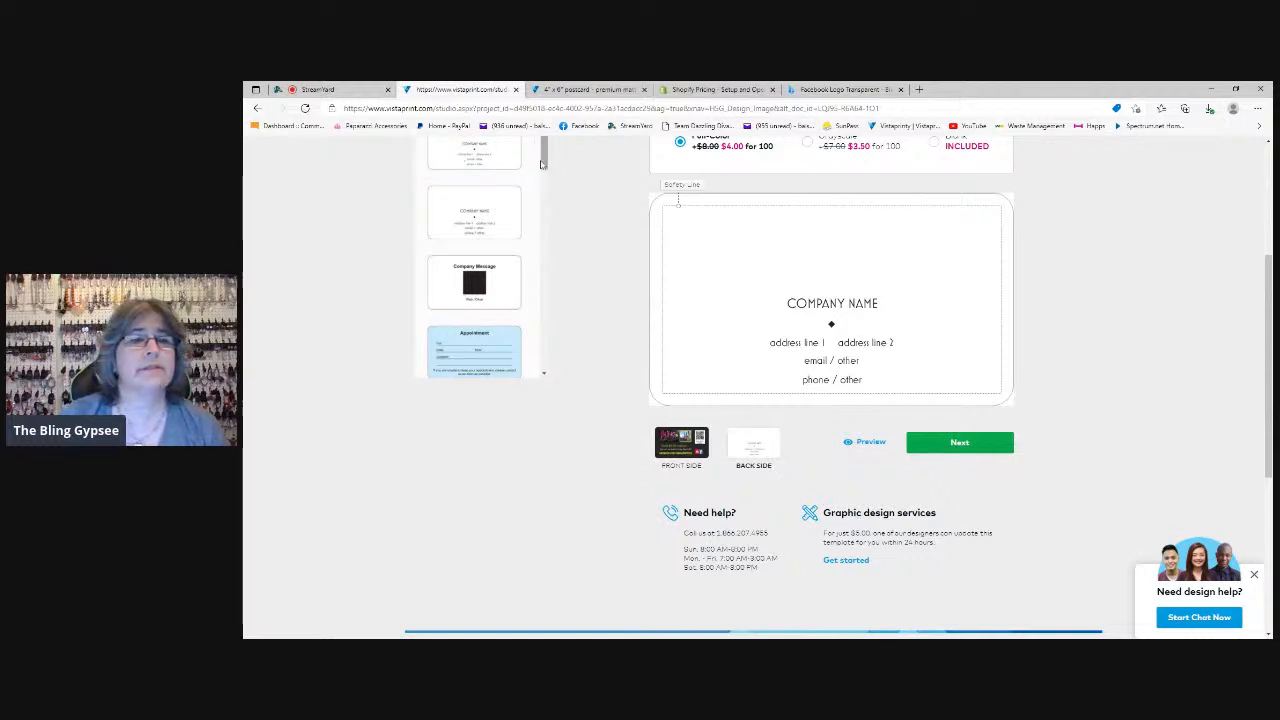
scroll(546, 189, down, 1)
drag(546, 189, 550, 160)
scroll(580, 280, up, 4)
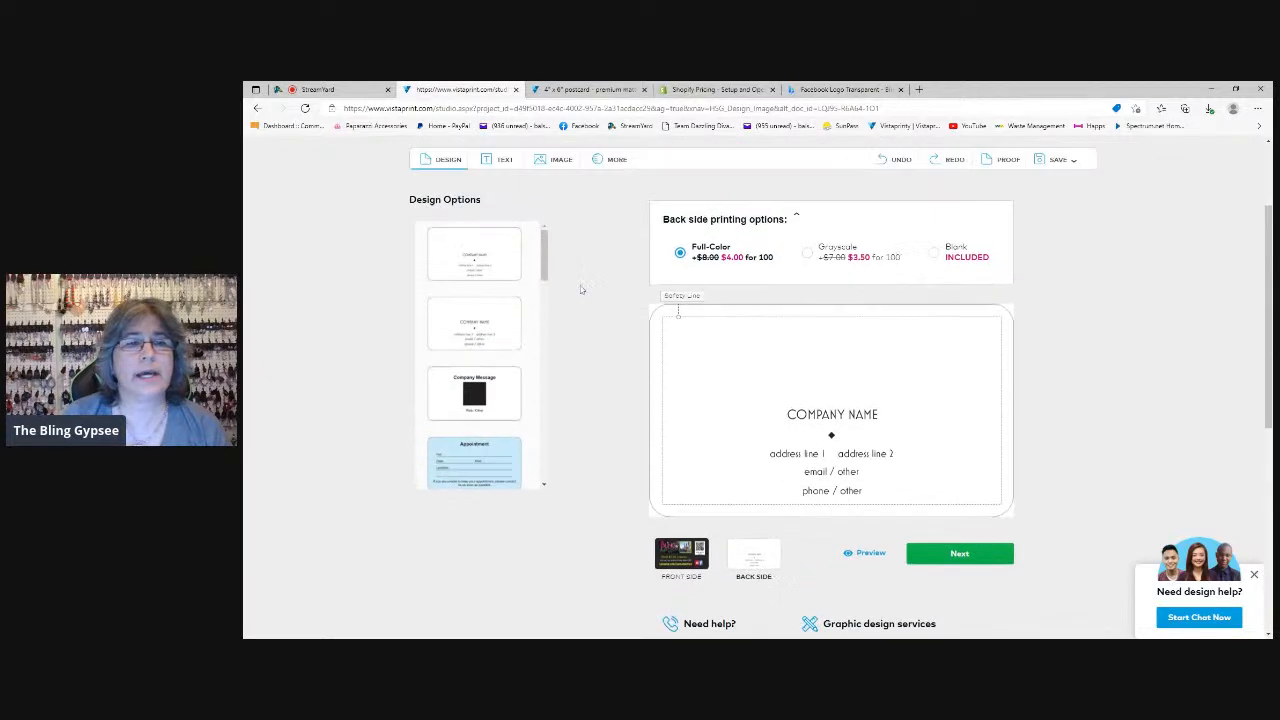
scroll(566, 367, down, 1)
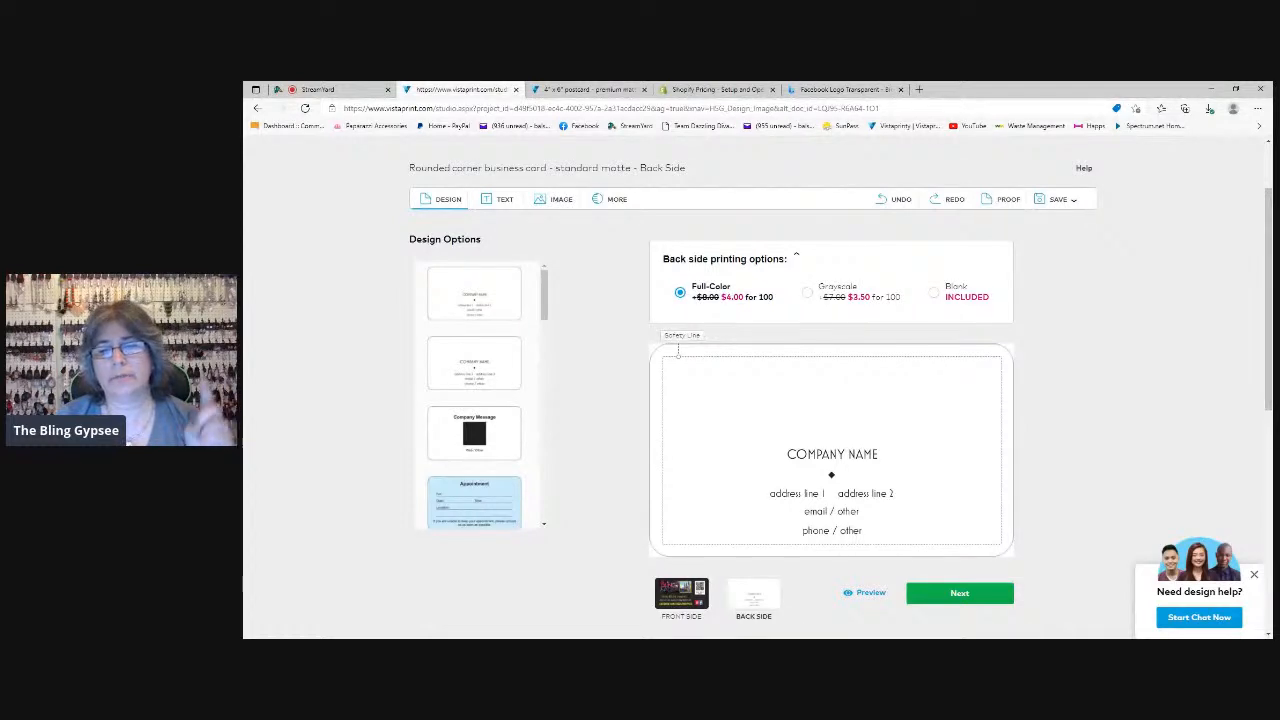
mouse_move(546, 297)
mouse_down()
mouse_move(548, 500)
mouse_move(551, 284)
mouse_up()
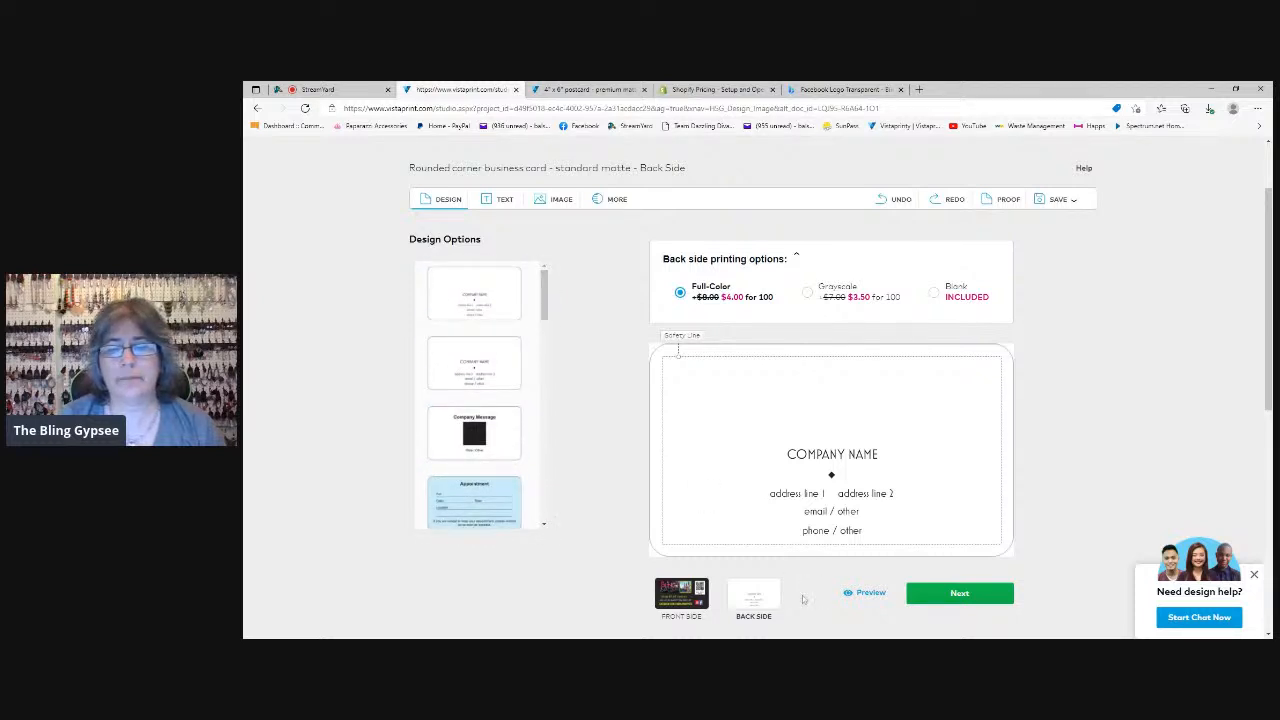
Delete the company name, diamond, address, email and phone placeholders from the card's back side
scroll(771, 566, down, 2)
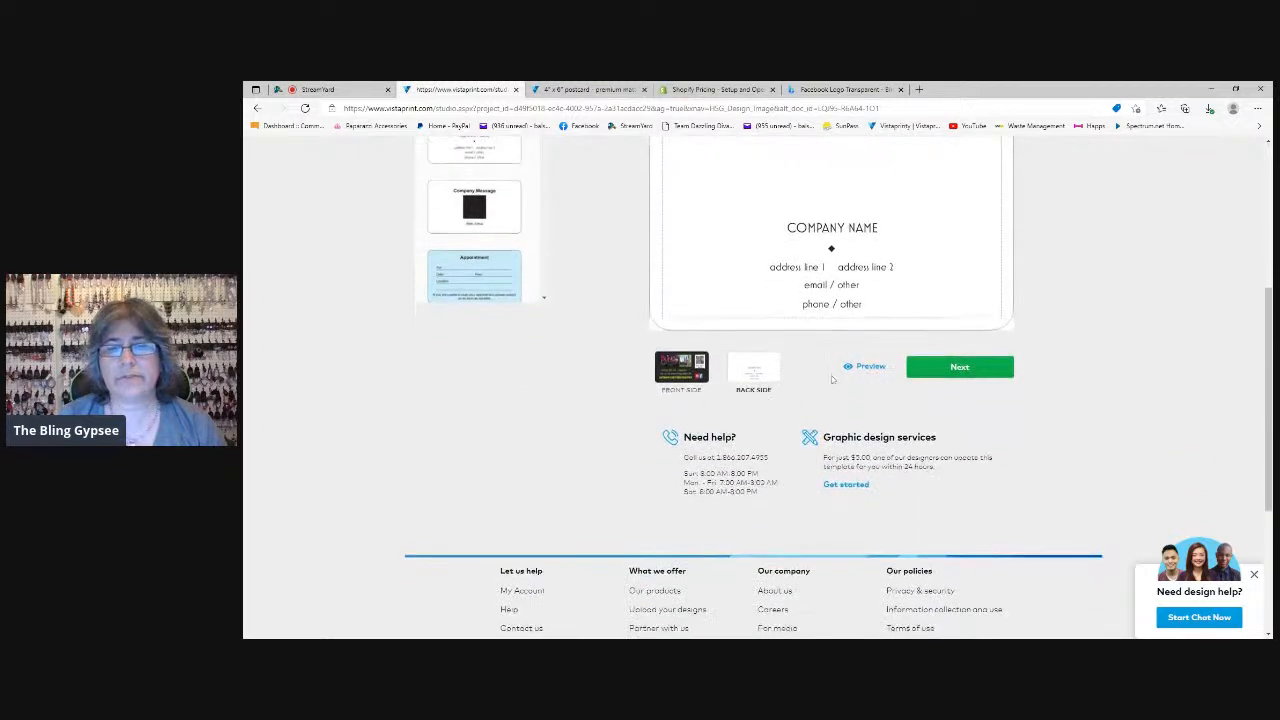
click(818, 310)
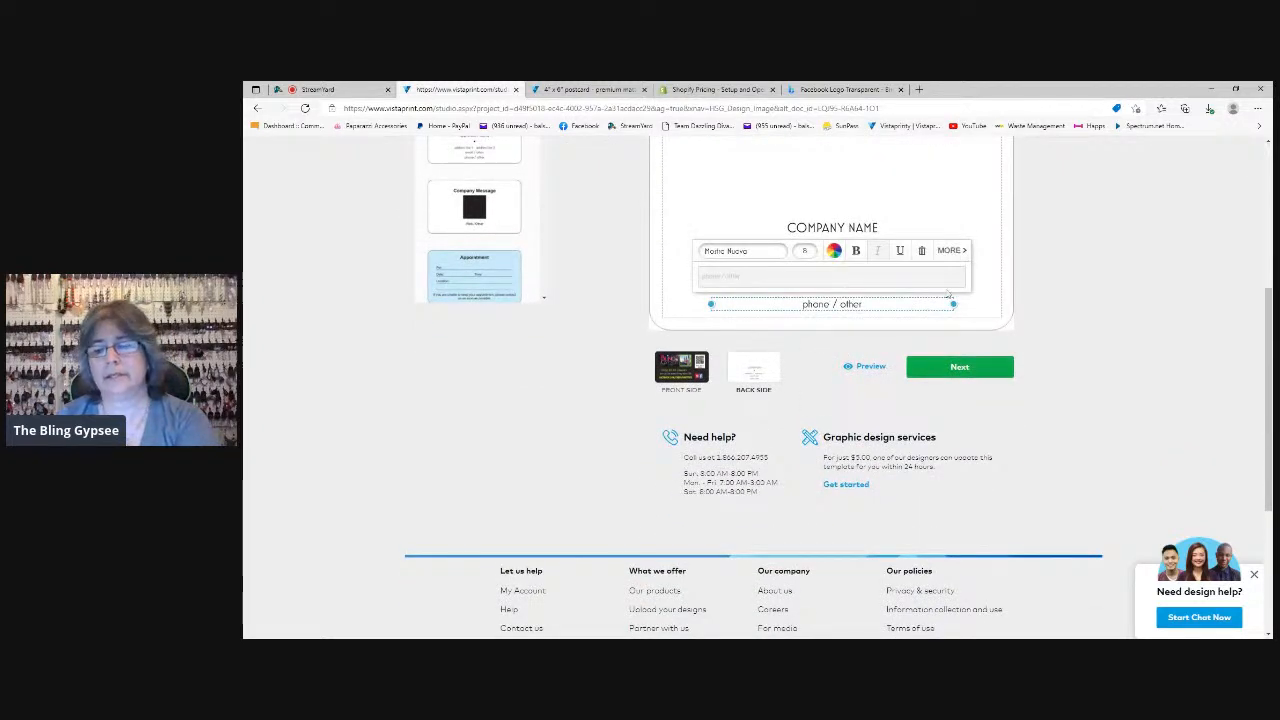
key(Delete)
click(834, 290)
key(Delete)
click(862, 272)
key(Delete)
click(815, 276)
key(Delete)
click(831, 249)
key(Delete)
click(834, 232)
key(Delete)
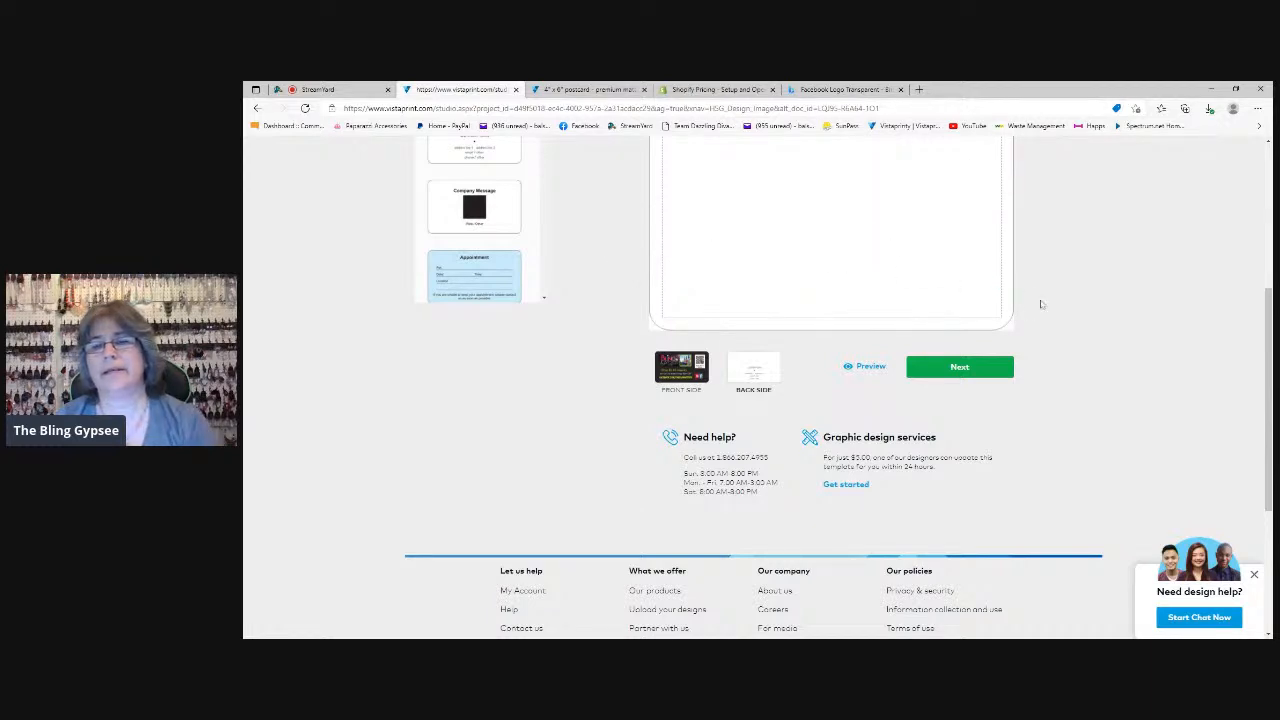
Set the back side printing to Blank and approve the reviewed card design
scroll(1043, 406, up, 2)
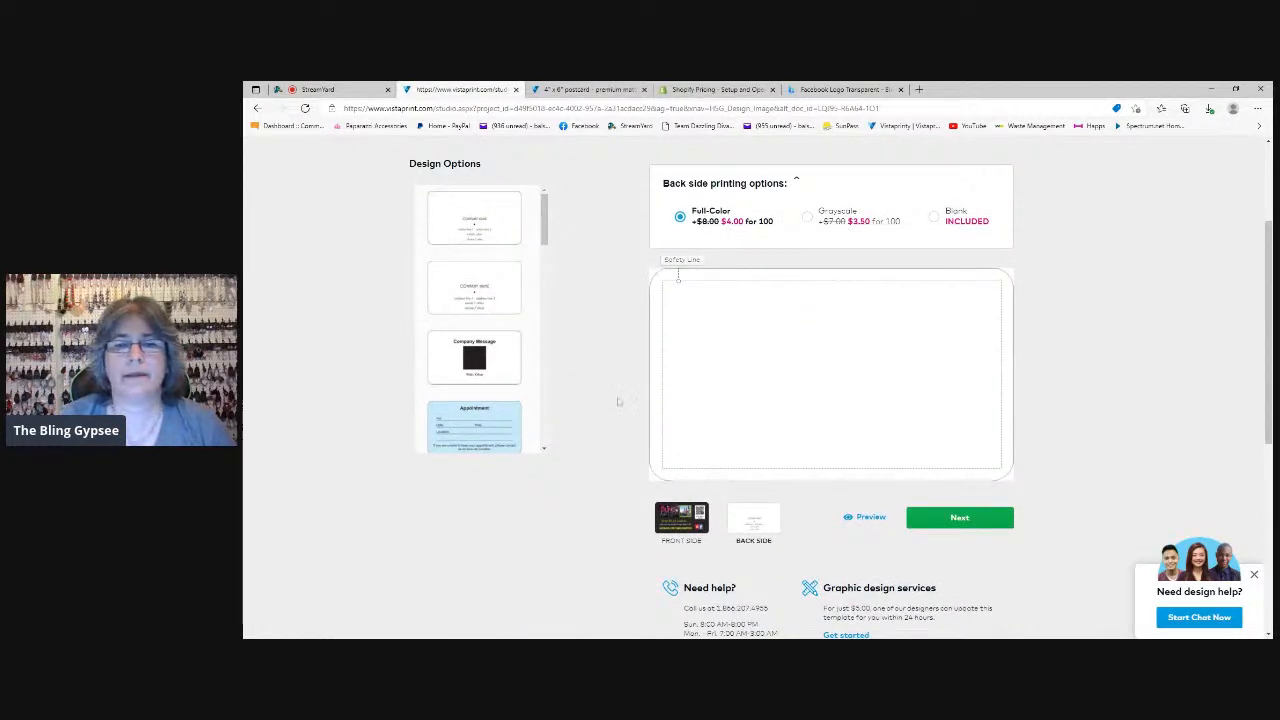
click(936, 222)
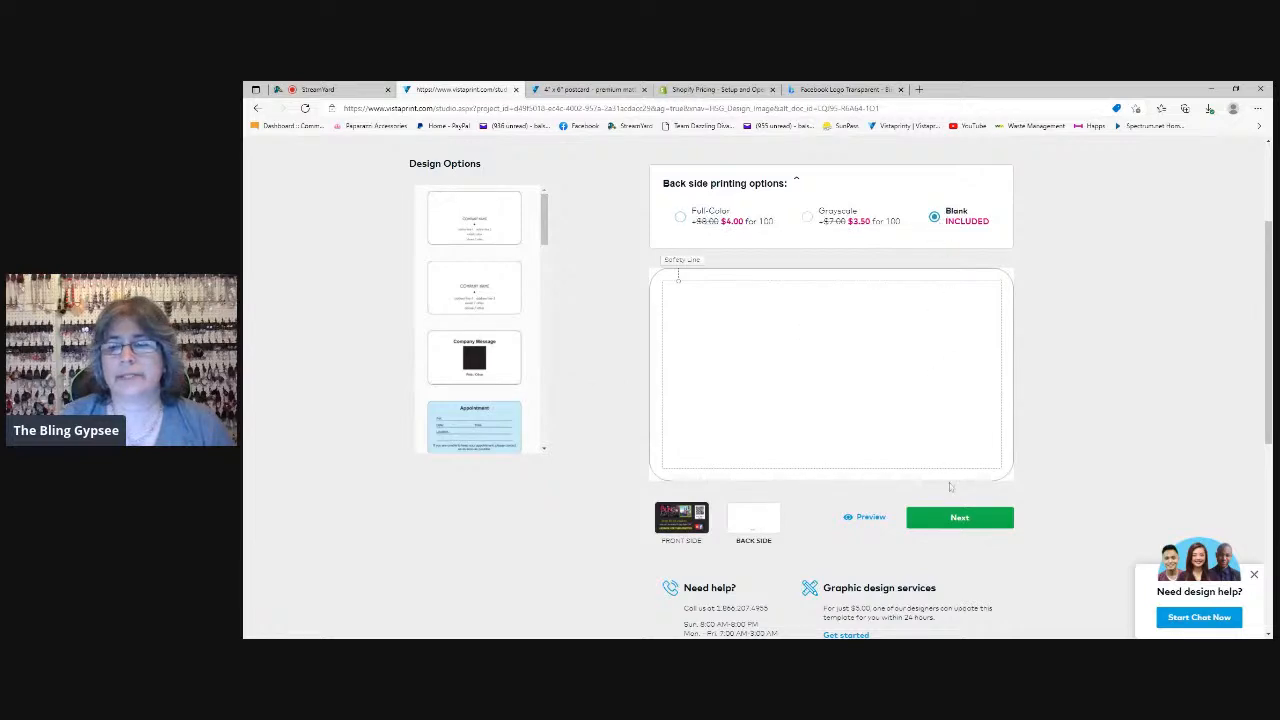
click(963, 528)
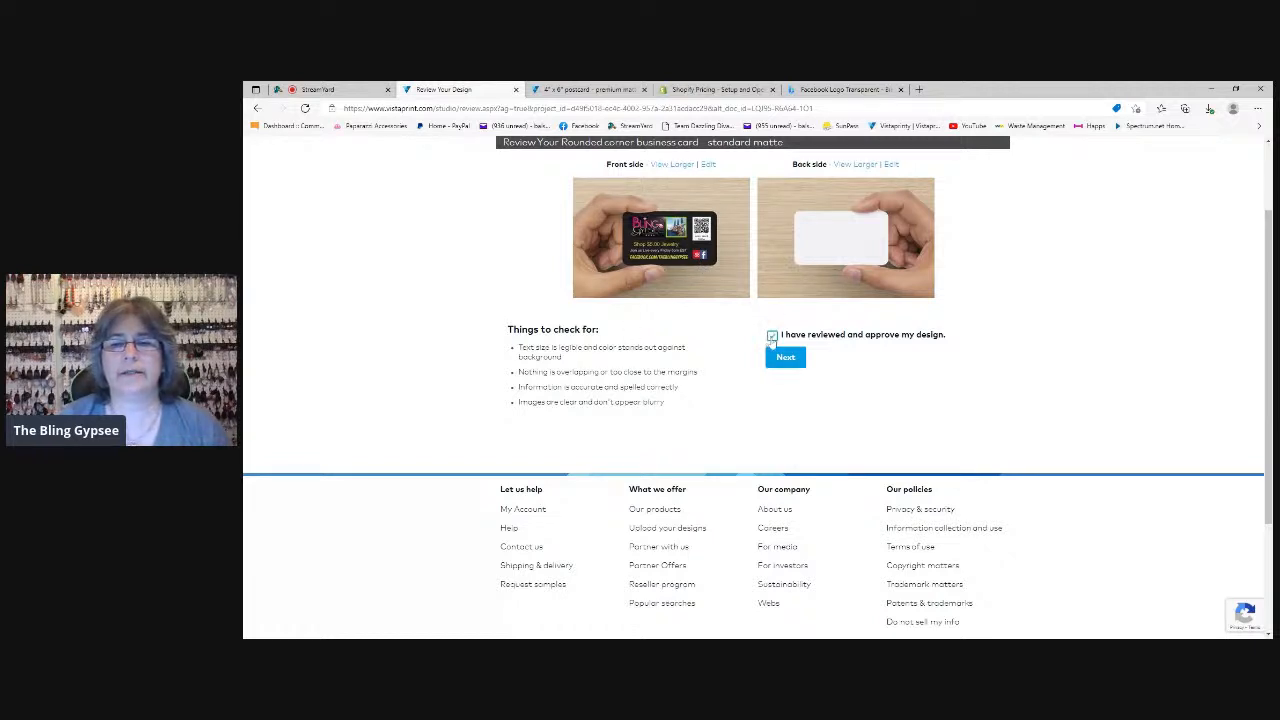
click(784, 364)
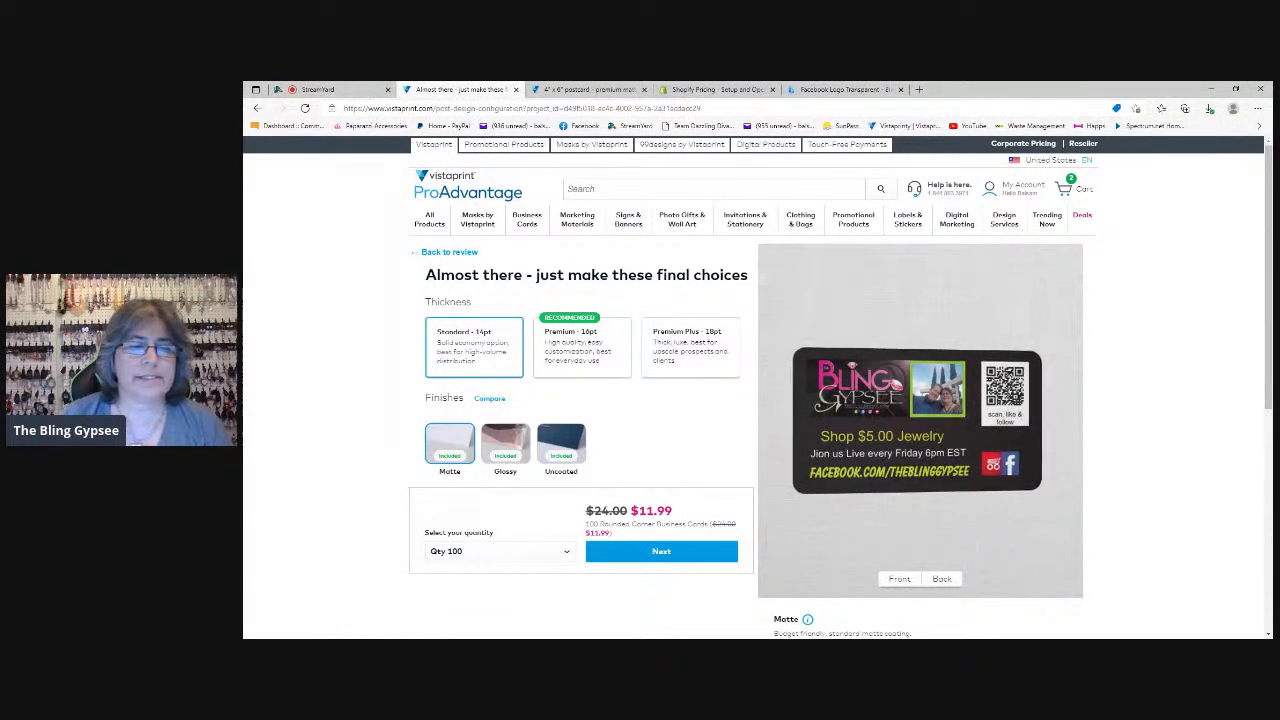
Choose the Glossy finish, a quantity of 500 and Premium - 16pt thickness, and proceed with the order
click(514, 460)
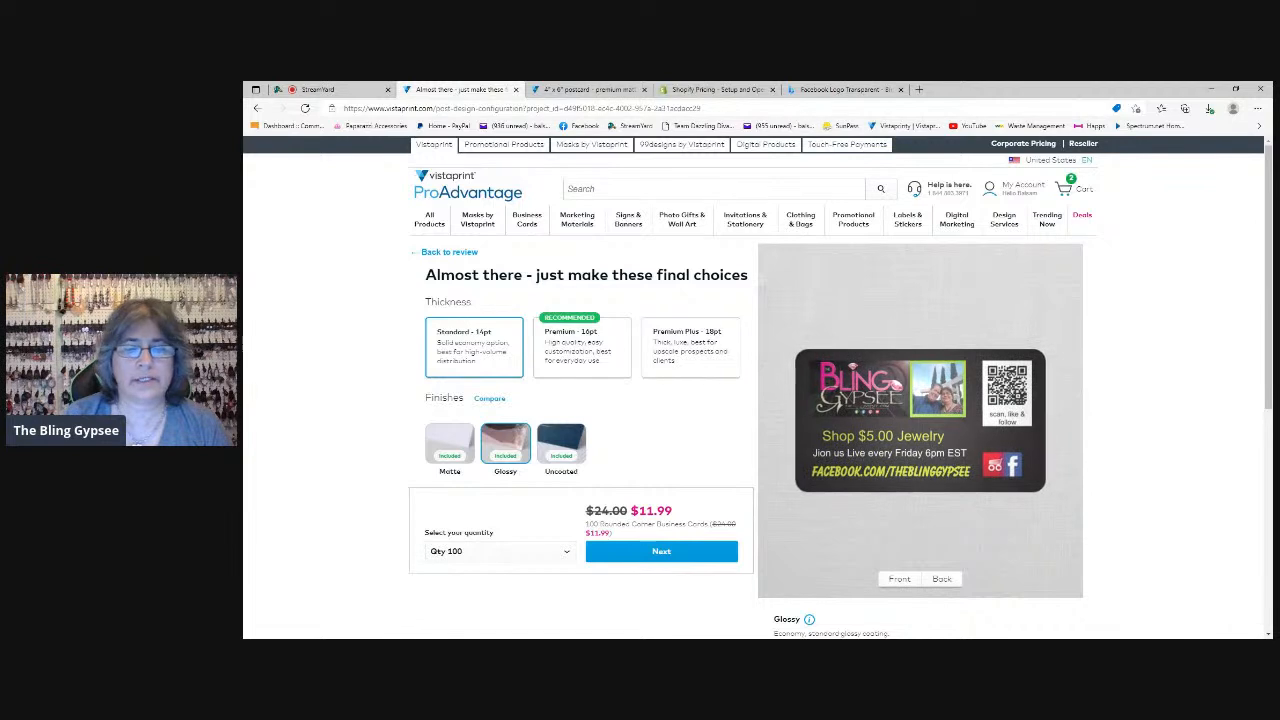
click(565, 552)
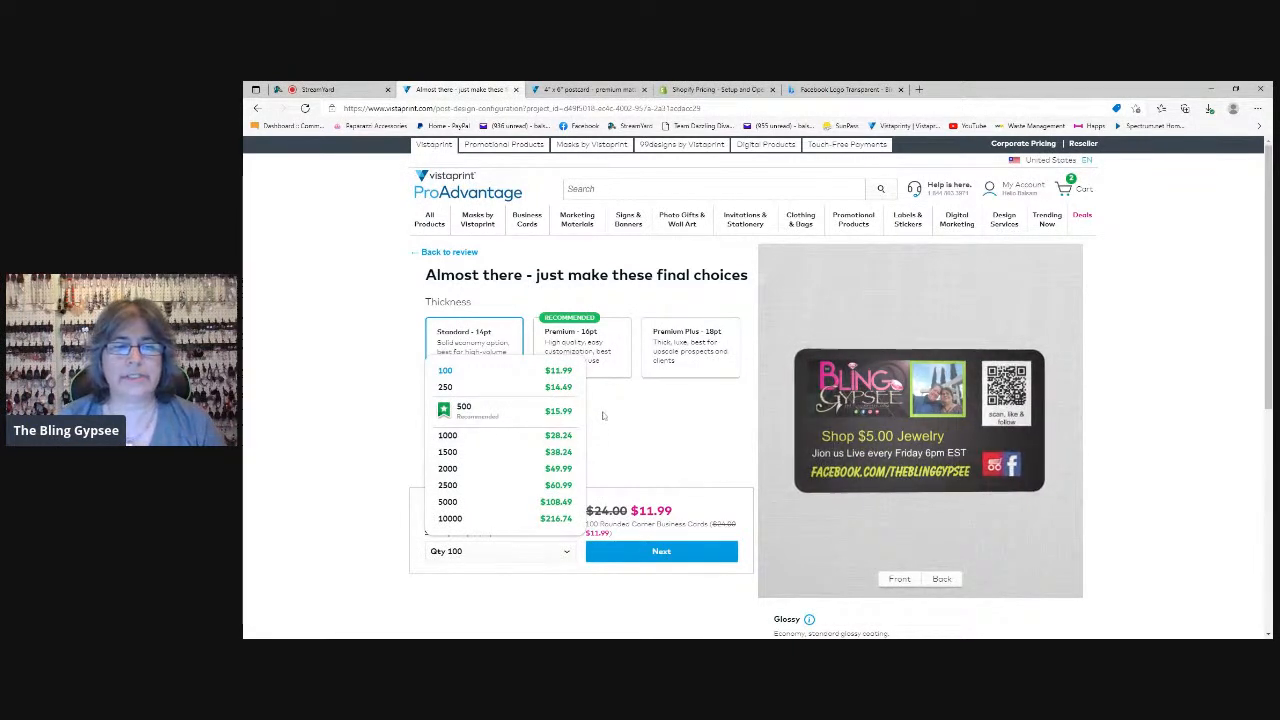
click(500, 414)
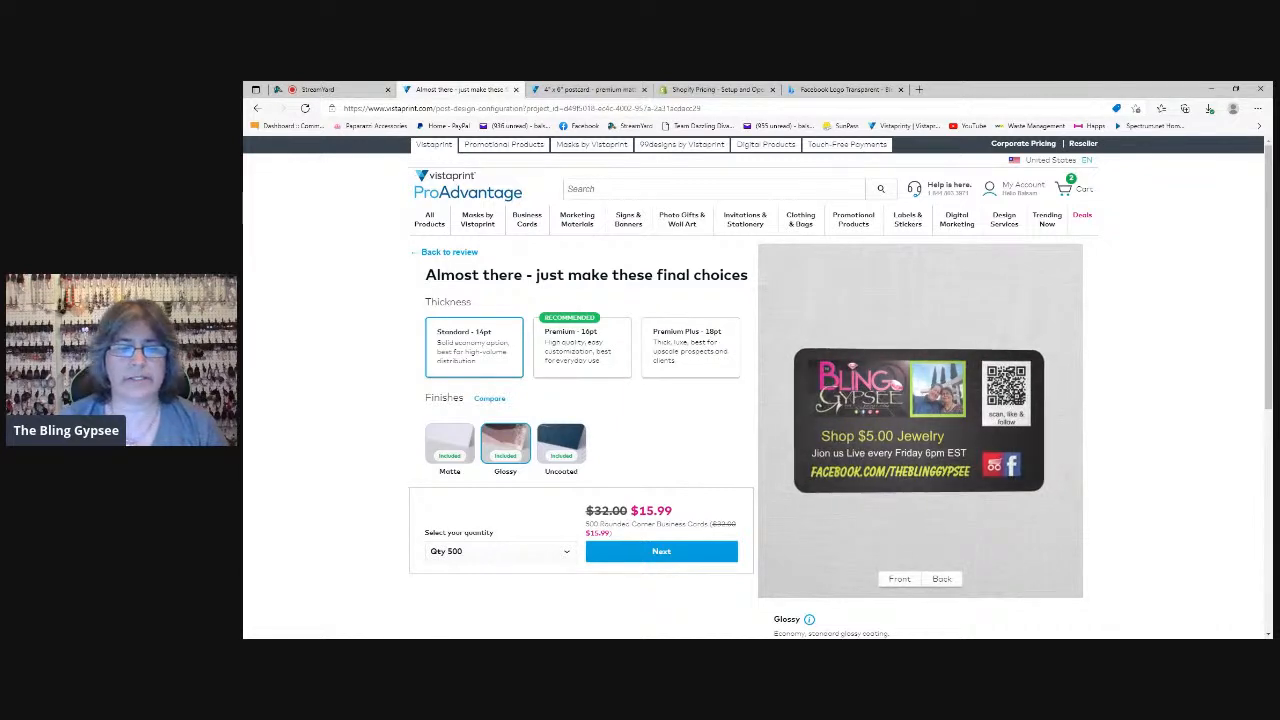
scroll(682, 523, down, 1)
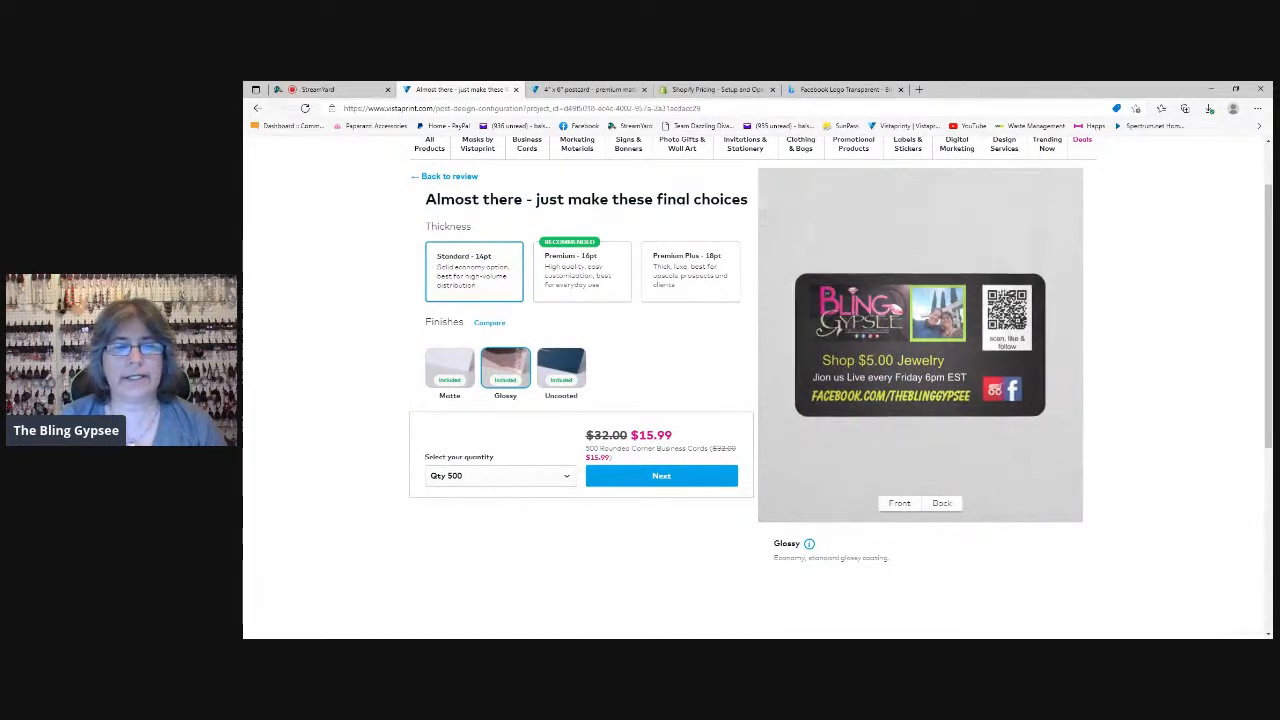
click(547, 245)
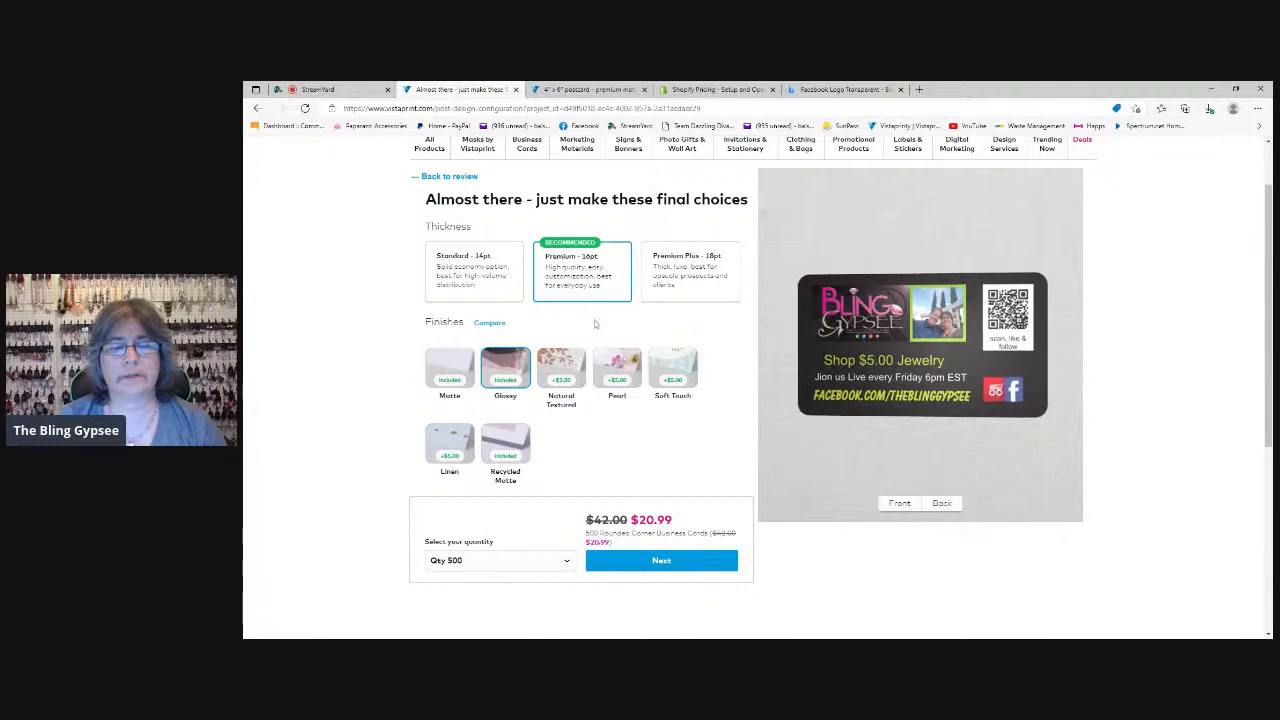
click(673, 568)
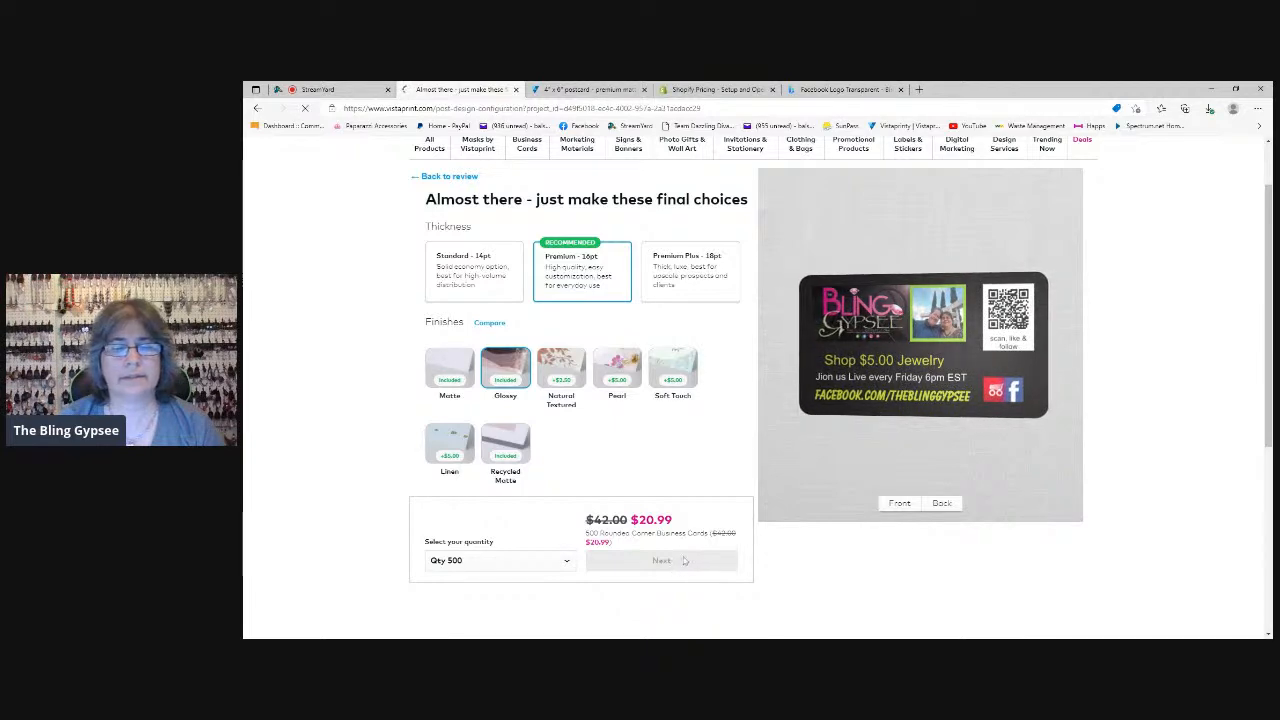
Look over the recommended yard sign, postcard, address label and banner offers that complement the business card order
scroll(806, 585, down, 1)
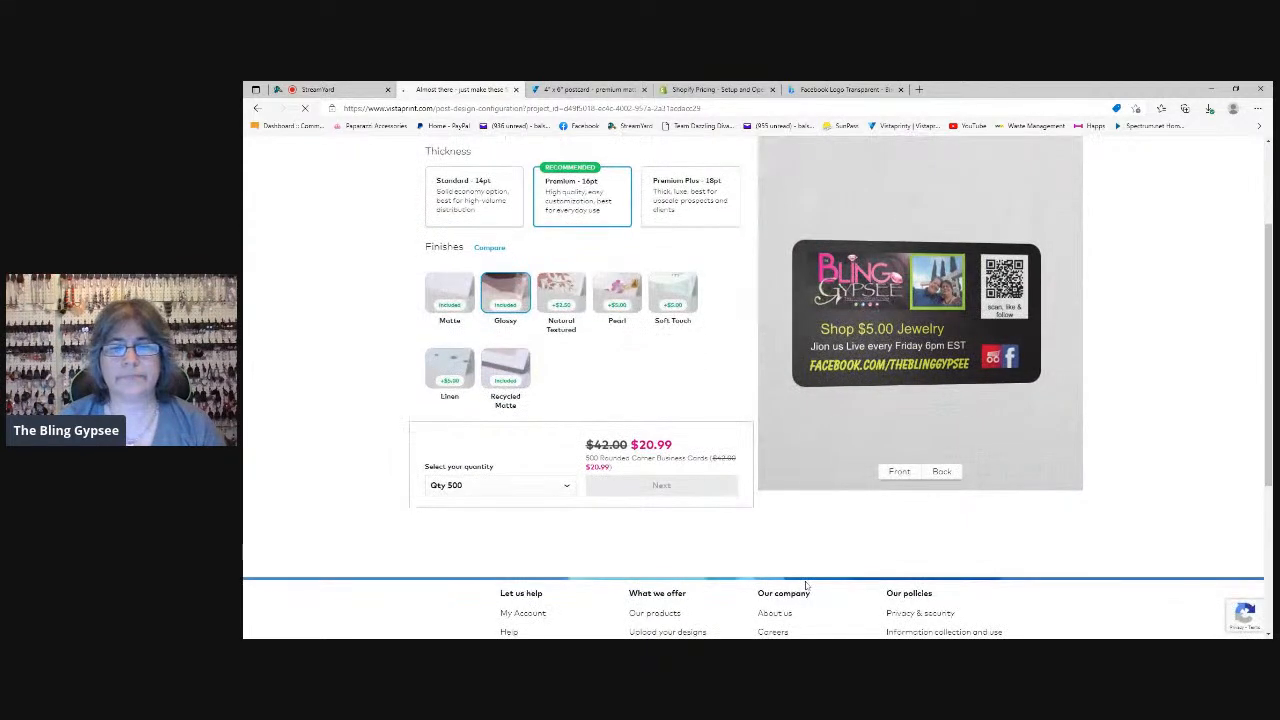
scroll(806, 585, up, 1)
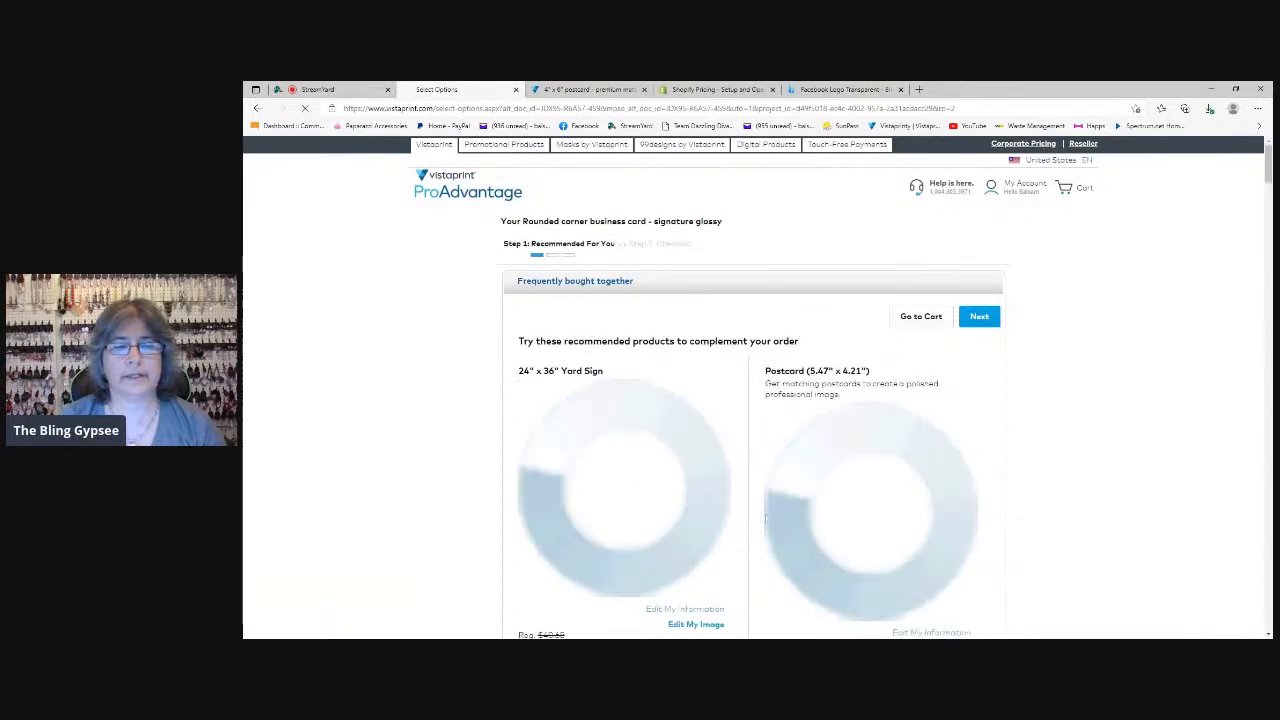
scroll(960, 500, down, 2)
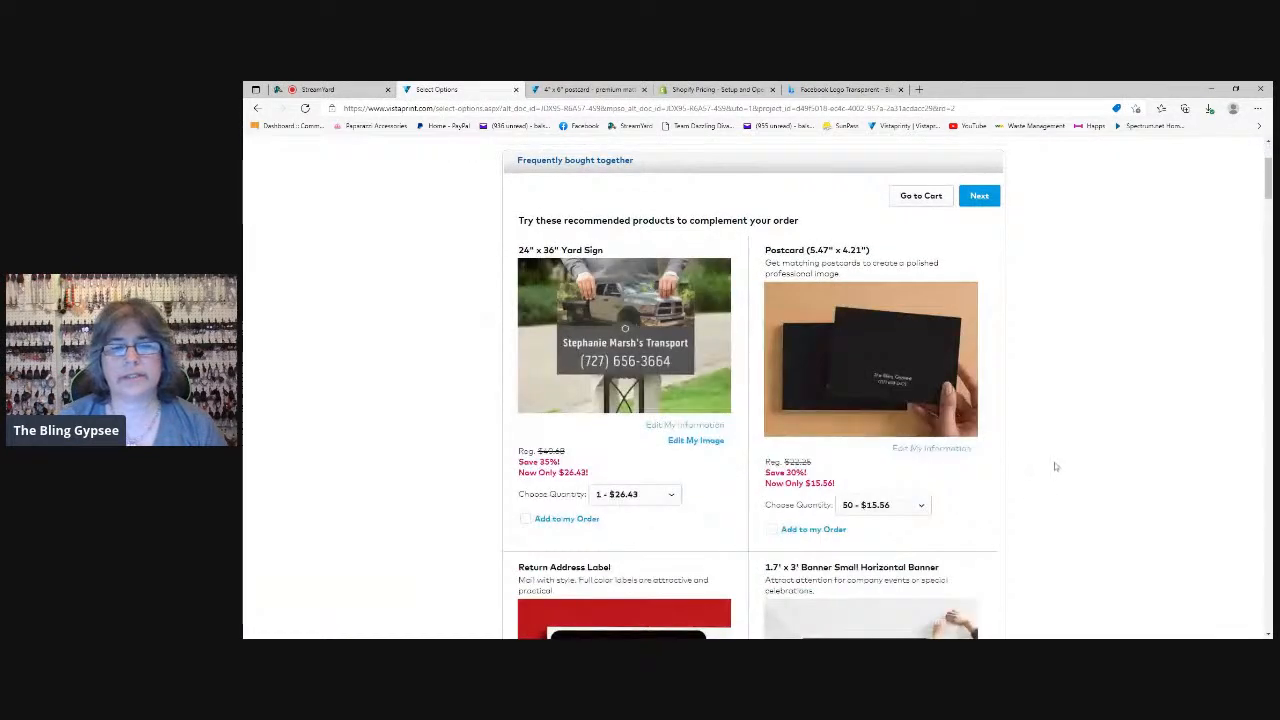
scroll(1058, 506, down, 1)
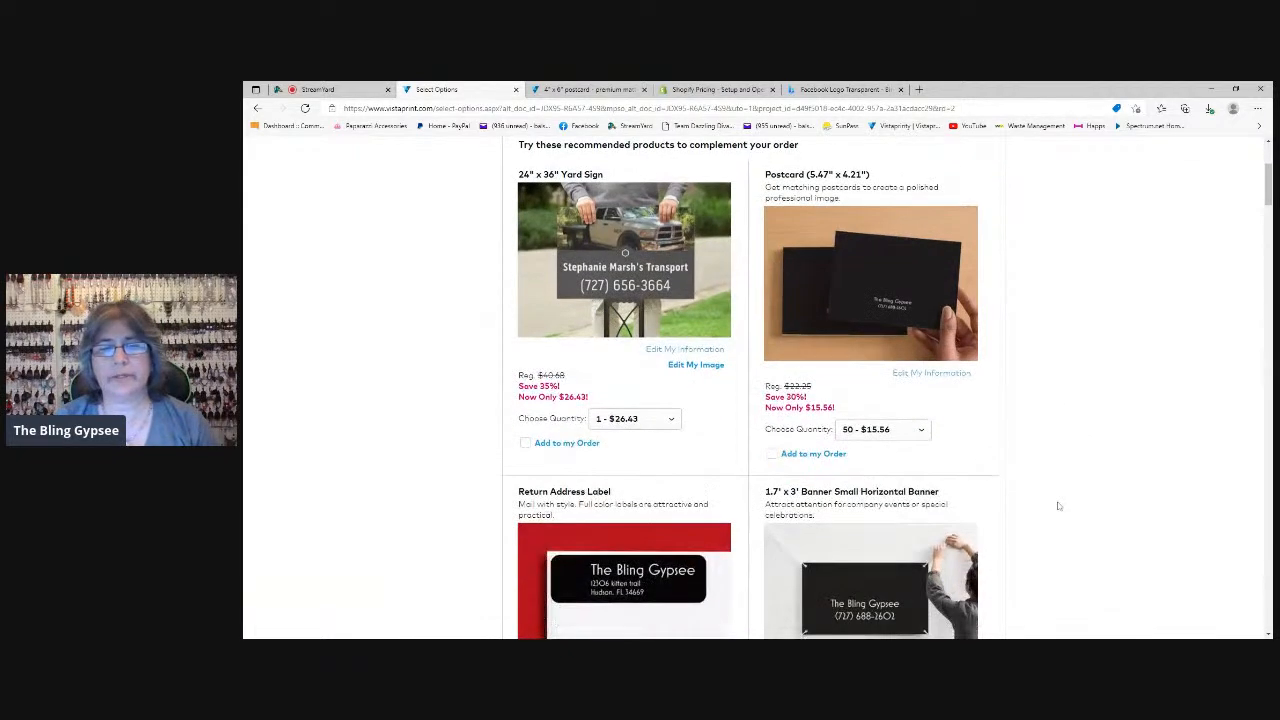
scroll(1058, 506, down, 2)
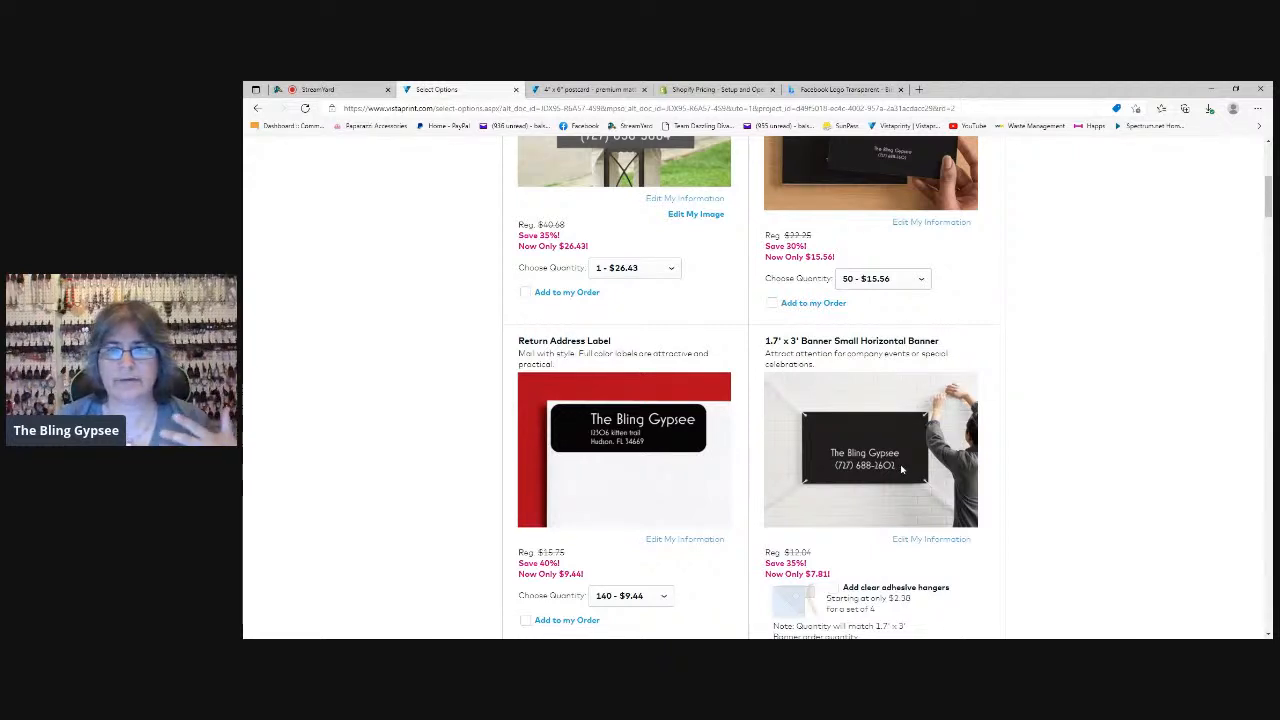
scroll(826, 479, up, 2)
scroll(826, 479, down, 2)
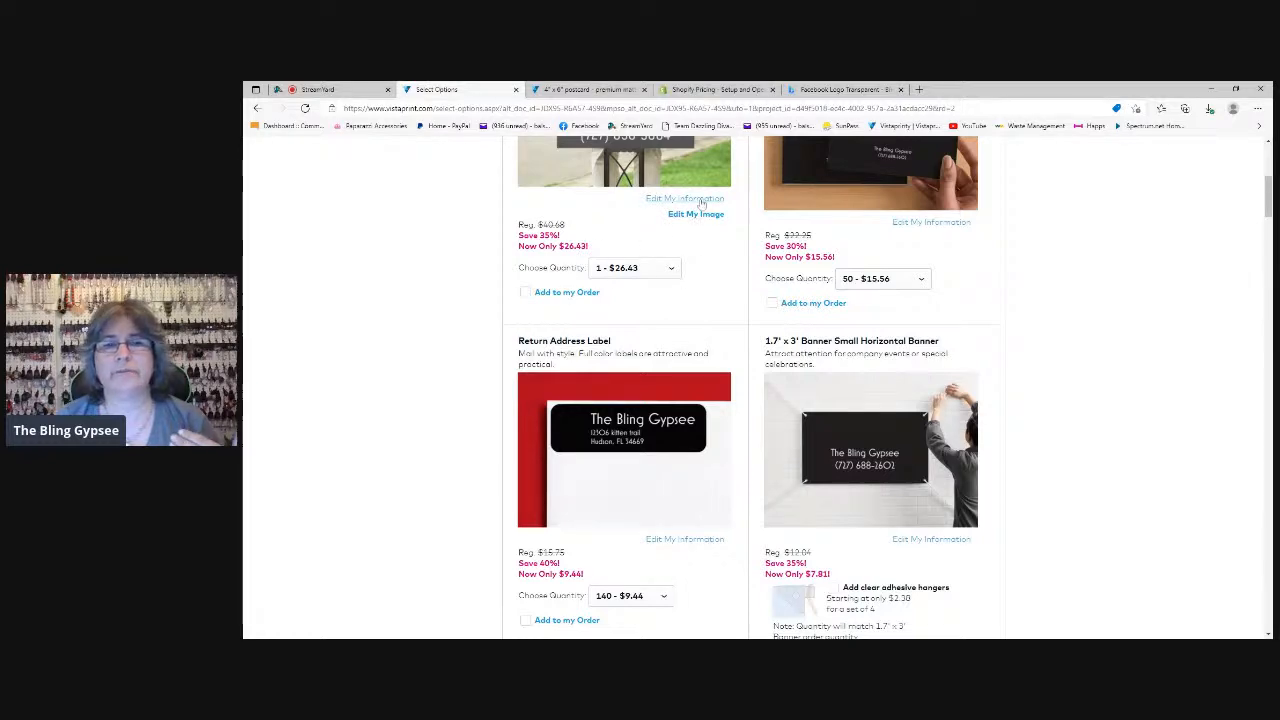
scroll(947, 465, up, 3)
scroll(1010, 522, up, 2)
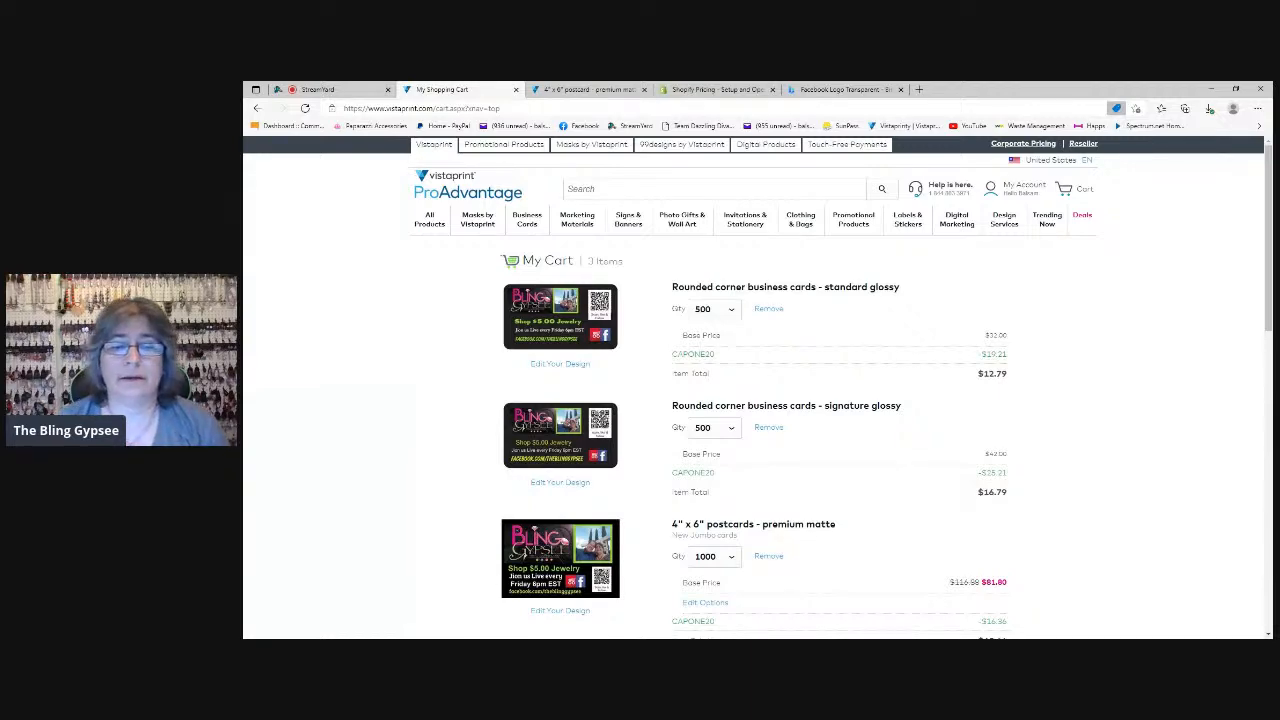
Review the shopping cart and remove the signature glossy rounded corner business cards from it
scroll(789, 434, down, 2)
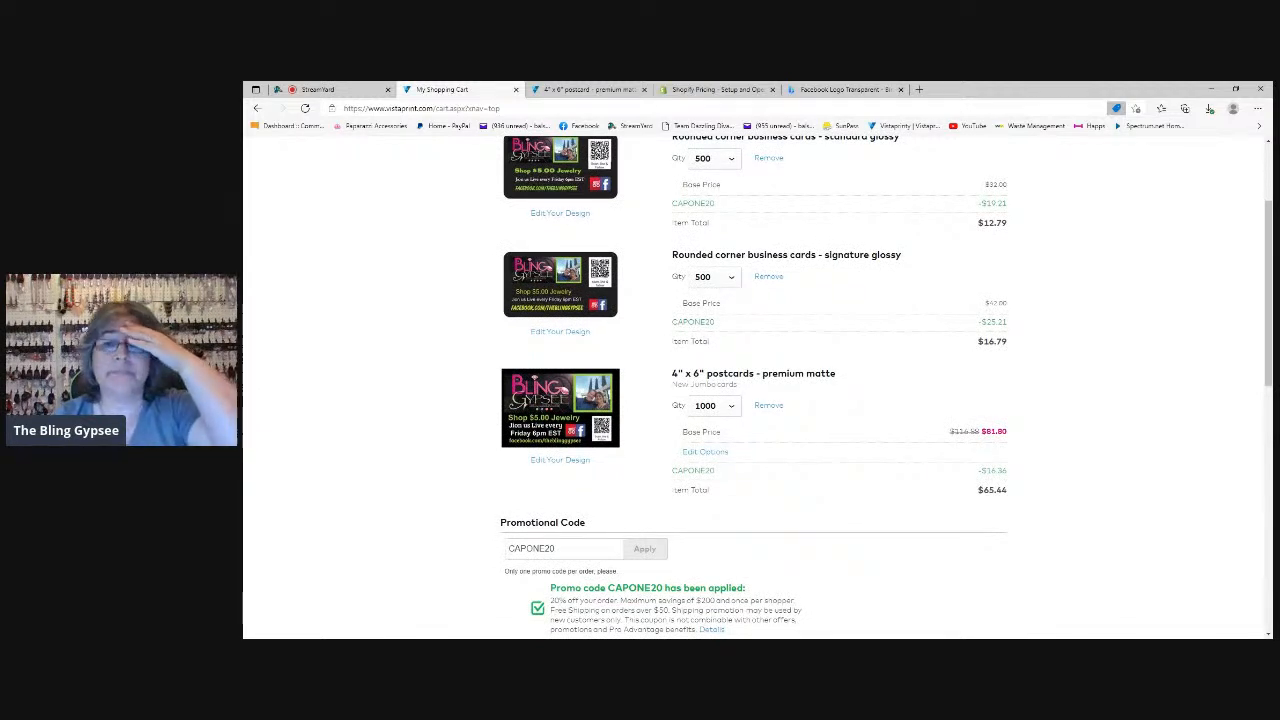
scroll(810, 460, up, 2)
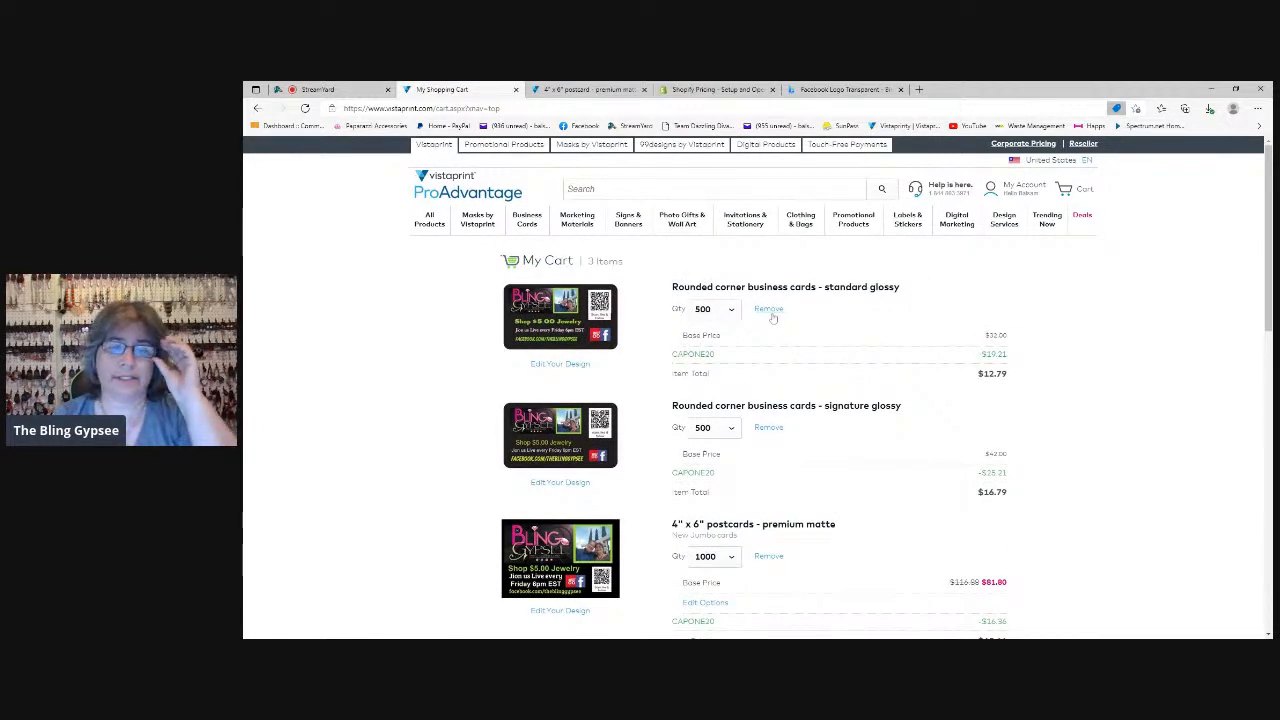
click(768, 427)
click(786, 420)
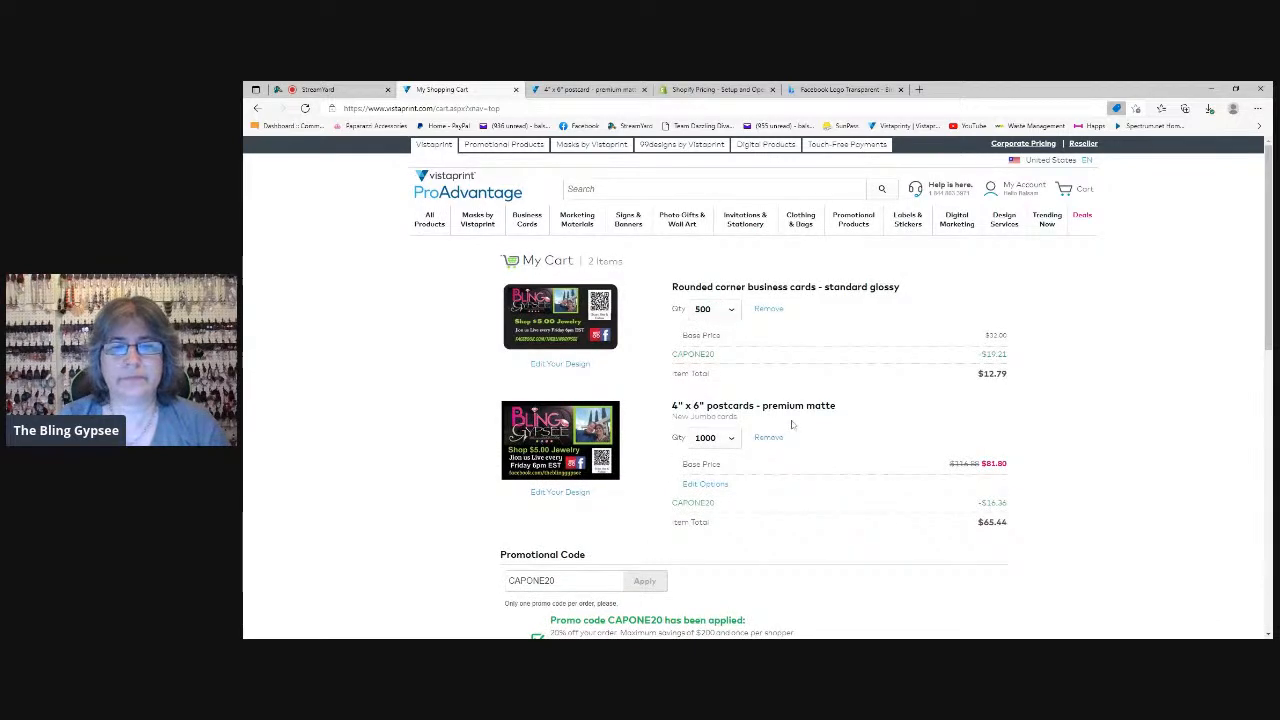
scroll(816, 428, down, 2)
scroll(816, 428, up, 1)
Switch to StreamYard and remove the shared screen from the live broadcast
click(318, 89)
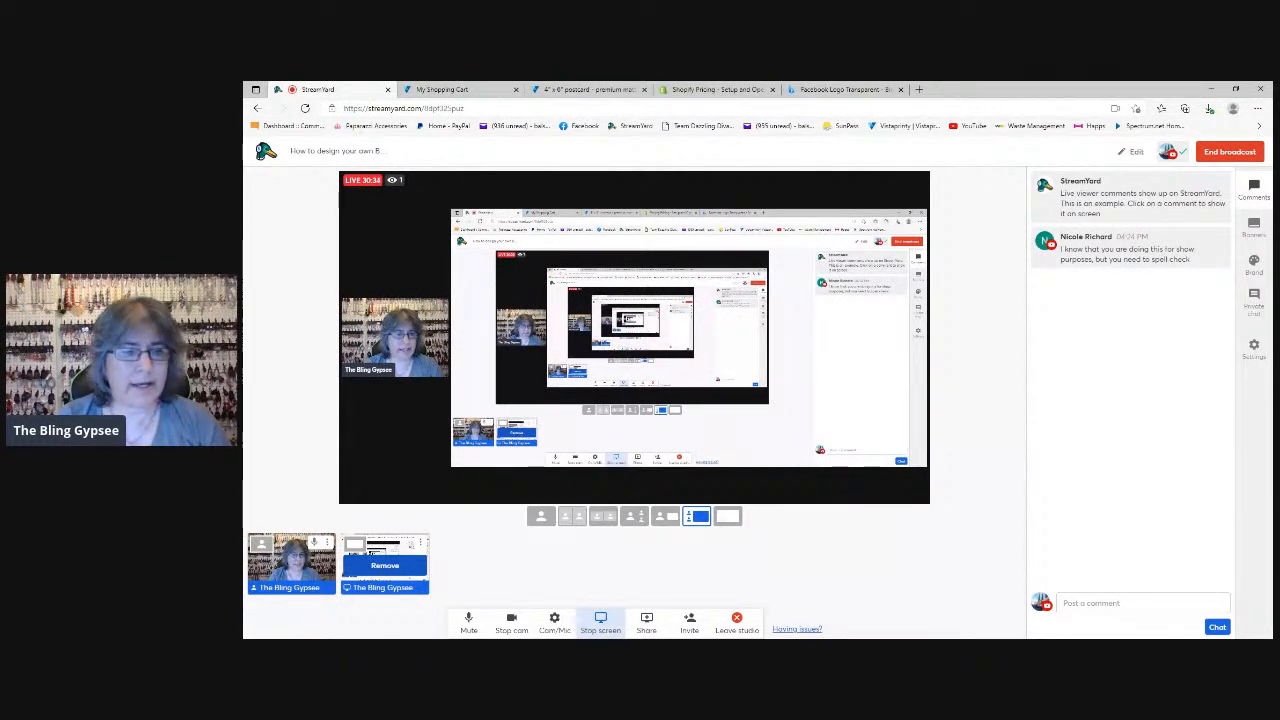
click(385, 565)
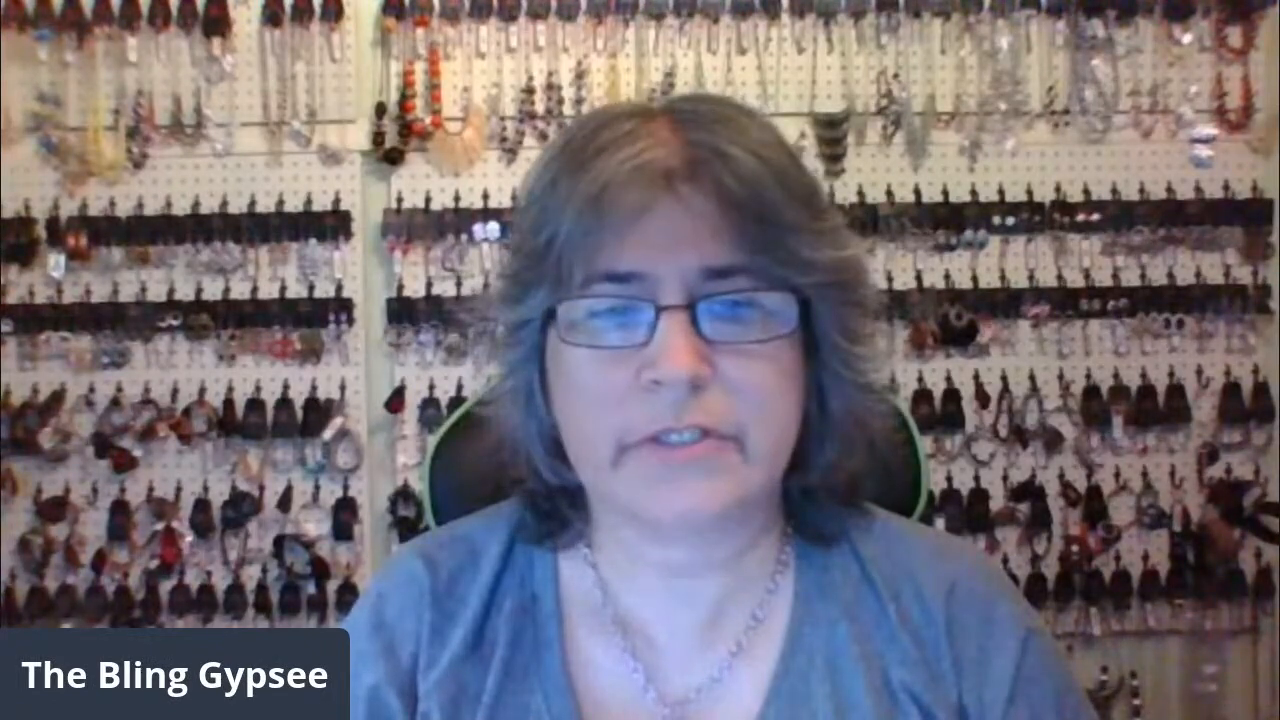